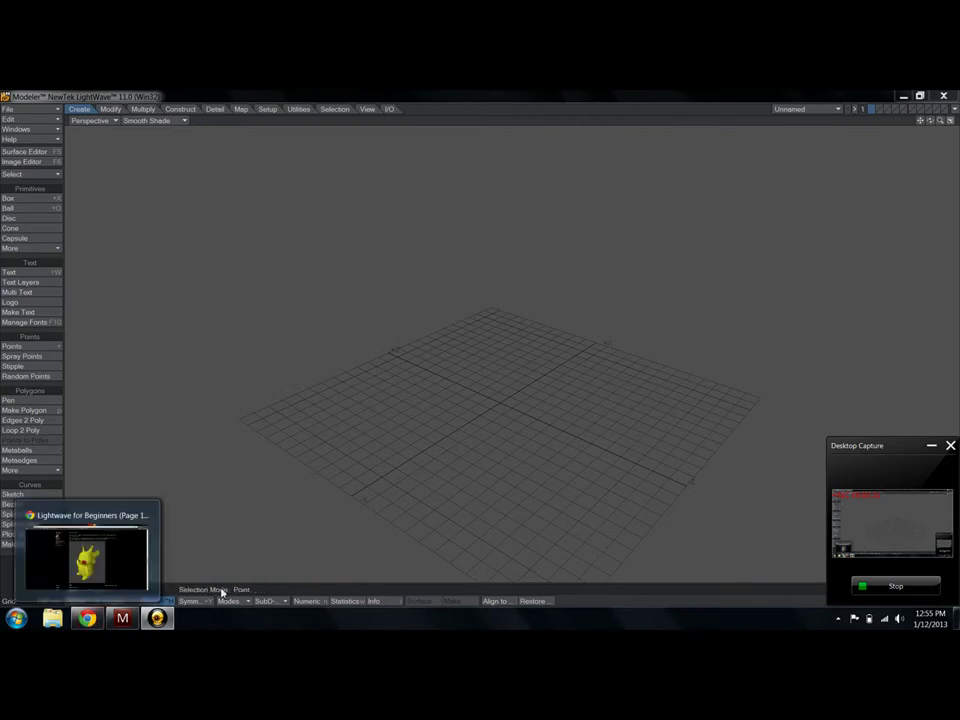
- Switch to Chrome and look through the Lightwave for Beginners forum thread and its posted models, then return to Modeler
{"action": "left_click", "coordinate": [88, 618]}
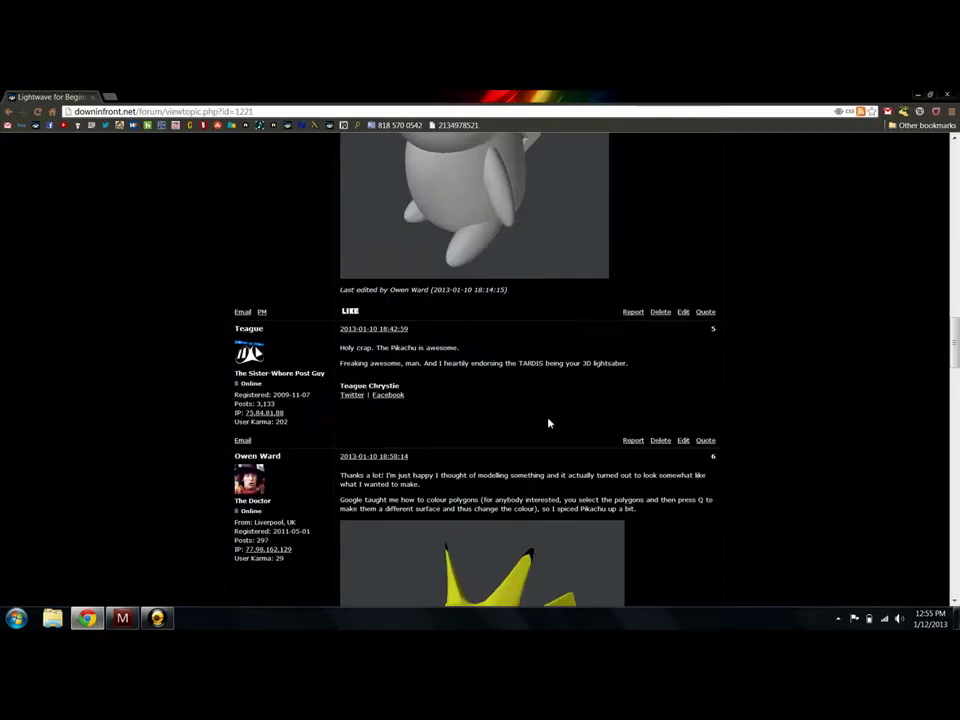
{"action": "scroll", "coordinate": [549, 422], "scroll_direction": "up", "scroll_amount": 10}
{"action": "scroll", "coordinate": [808, 331], "scroll_direction": "up", "scroll_amount": 10}
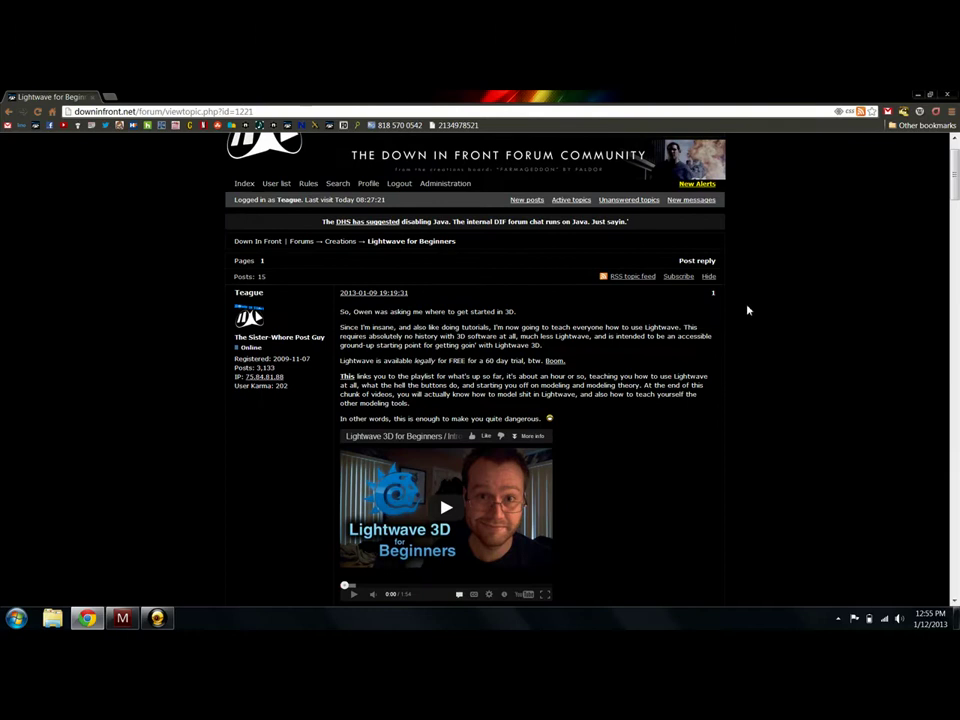
{"action": "scroll", "coordinate": [714, 386], "scroll_direction": "down", "scroll_amount": 3}
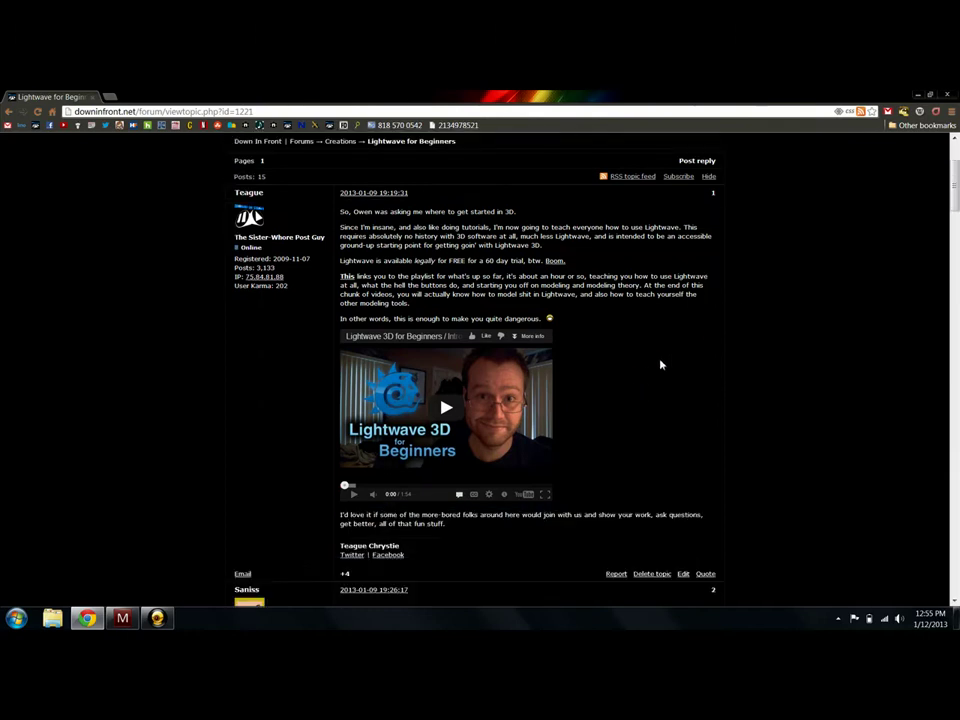
{"action": "scroll", "coordinate": [661, 363], "scroll_direction": "down", "scroll_amount": 10}
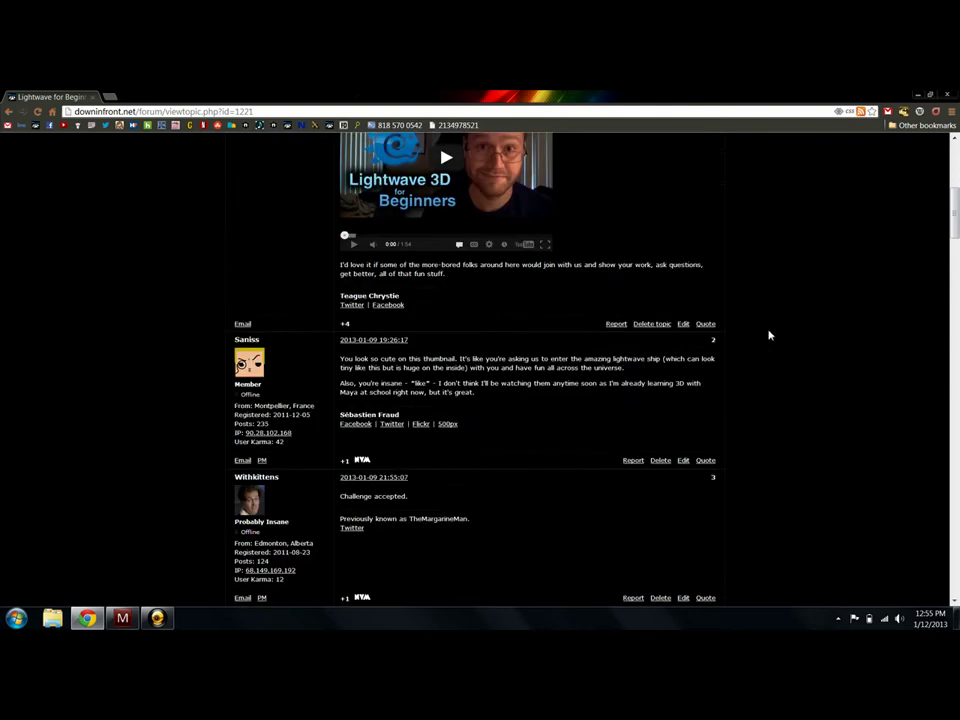
{"action": "scroll", "coordinate": [769, 335], "scroll_direction": "down", "scroll_amount": 1}
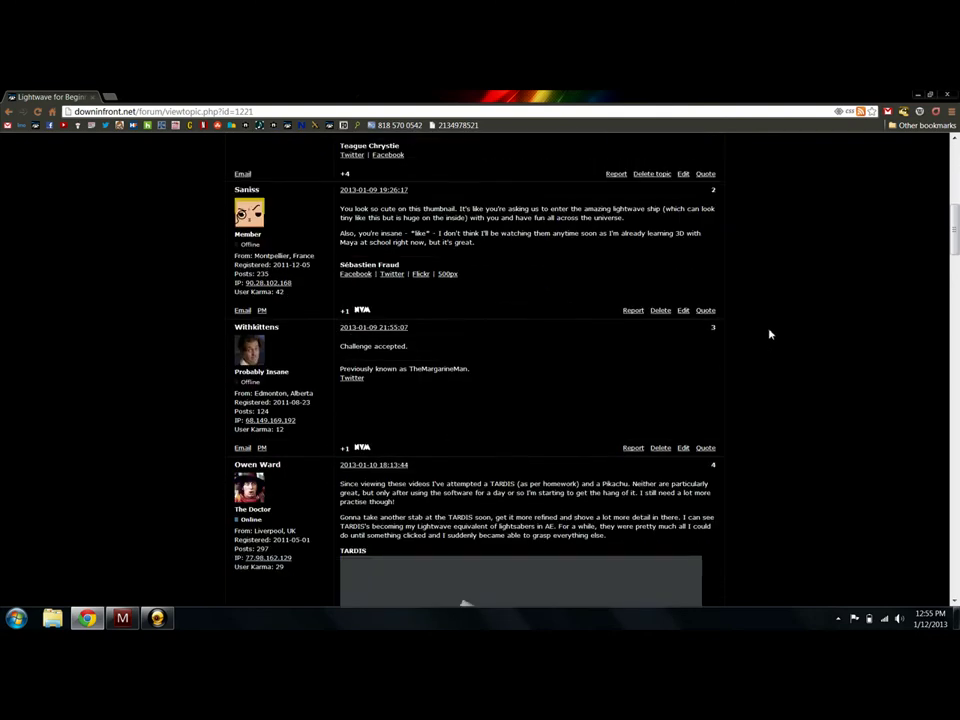
{"action": "scroll", "coordinate": [769, 334], "scroll_direction": "down", "scroll_amount": 8}
{"action": "scroll", "coordinate": [769, 334], "scroll_direction": "down", "scroll_amount": 3}
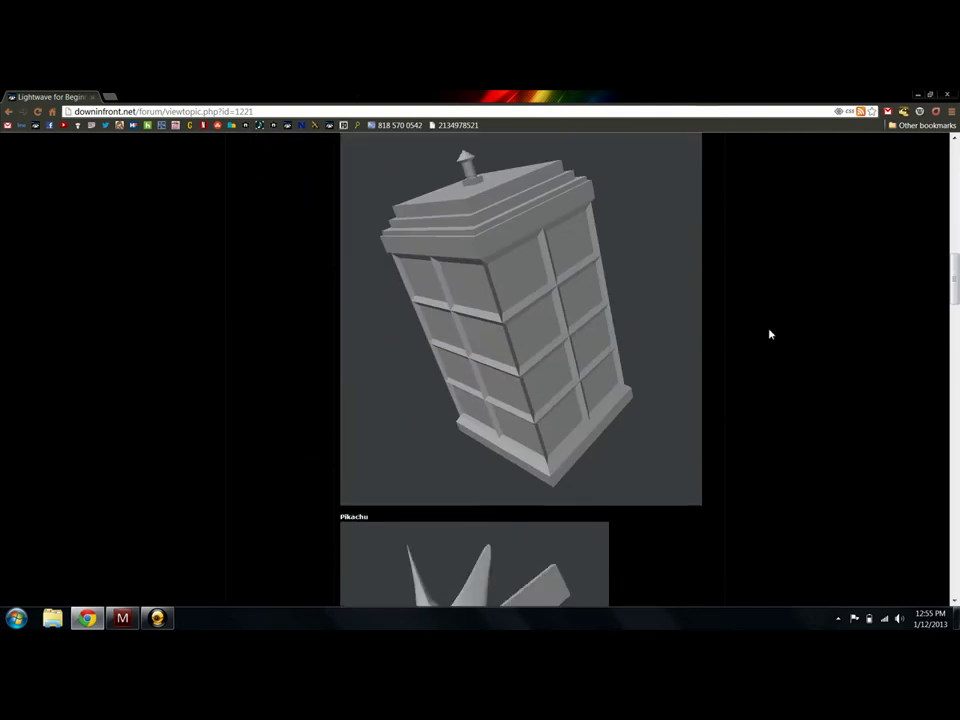
{"action": "scroll", "coordinate": [769, 334], "scroll_direction": "down", "scroll_amount": 6}
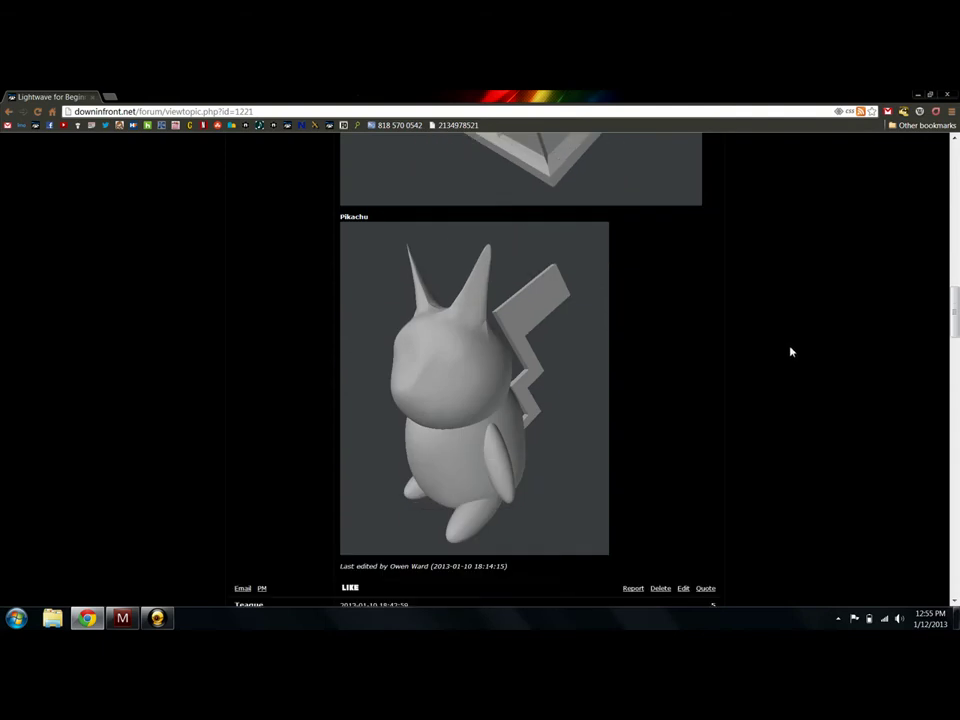
{"action": "scroll", "coordinate": [790, 351], "scroll_direction": "down", "scroll_amount": 2}
{"action": "scroll", "coordinate": [788, 345], "scroll_direction": "down", "scroll_amount": 2}
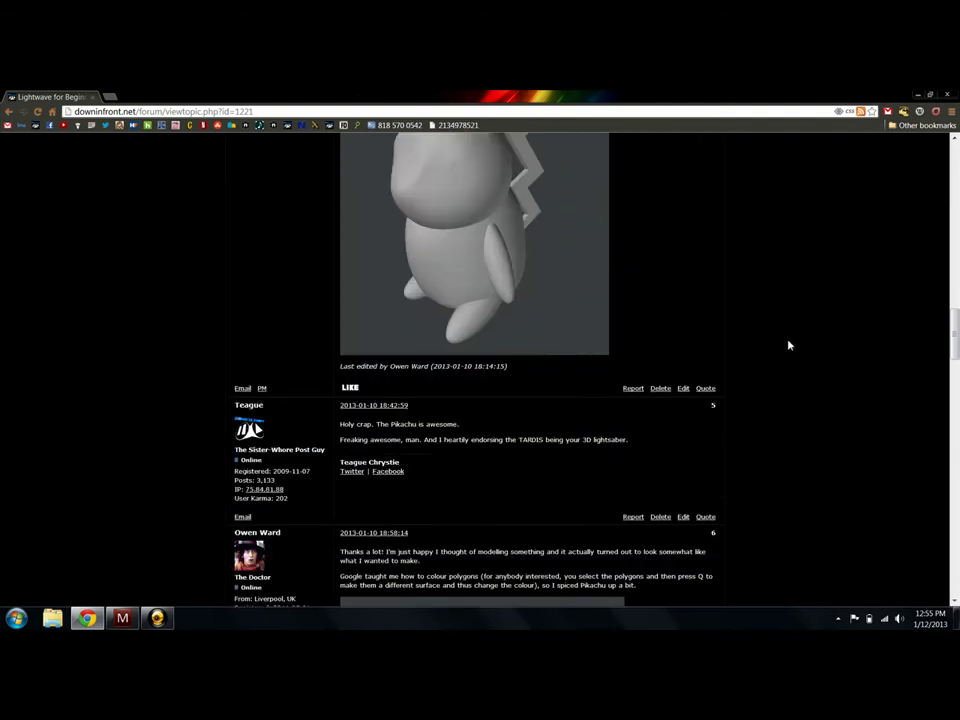
{"action": "scroll", "coordinate": [788, 345], "scroll_direction": "down", "scroll_amount": 8}
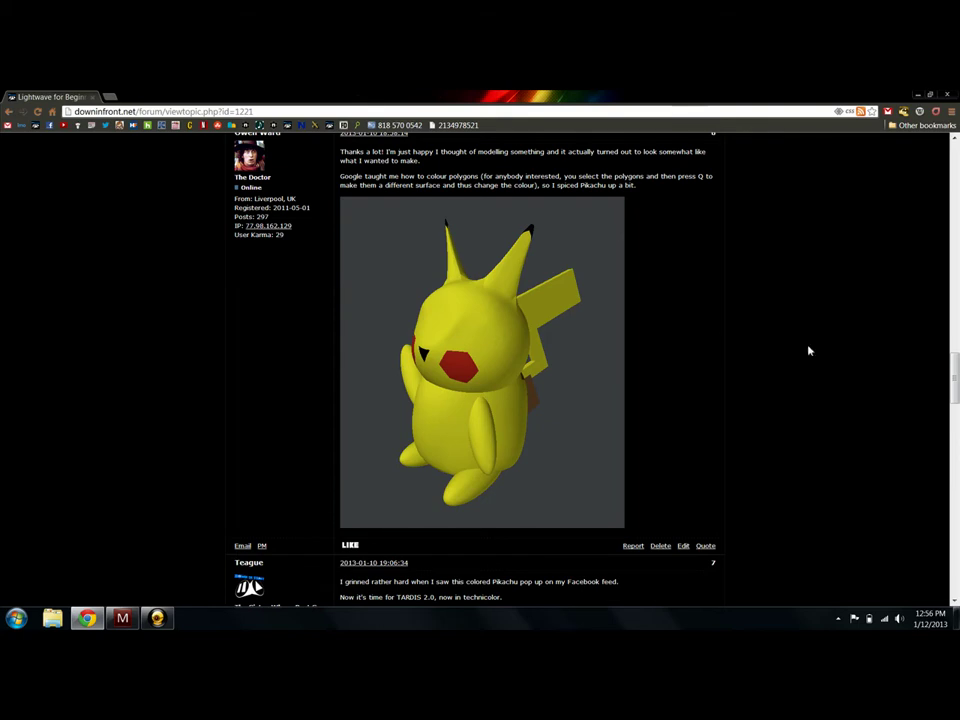
{"action": "scroll", "coordinate": [808, 347], "scroll_direction": "down", "scroll_amount": 3}
{"action": "scroll", "coordinate": [808, 347], "scroll_direction": "down", "scroll_amount": 5}
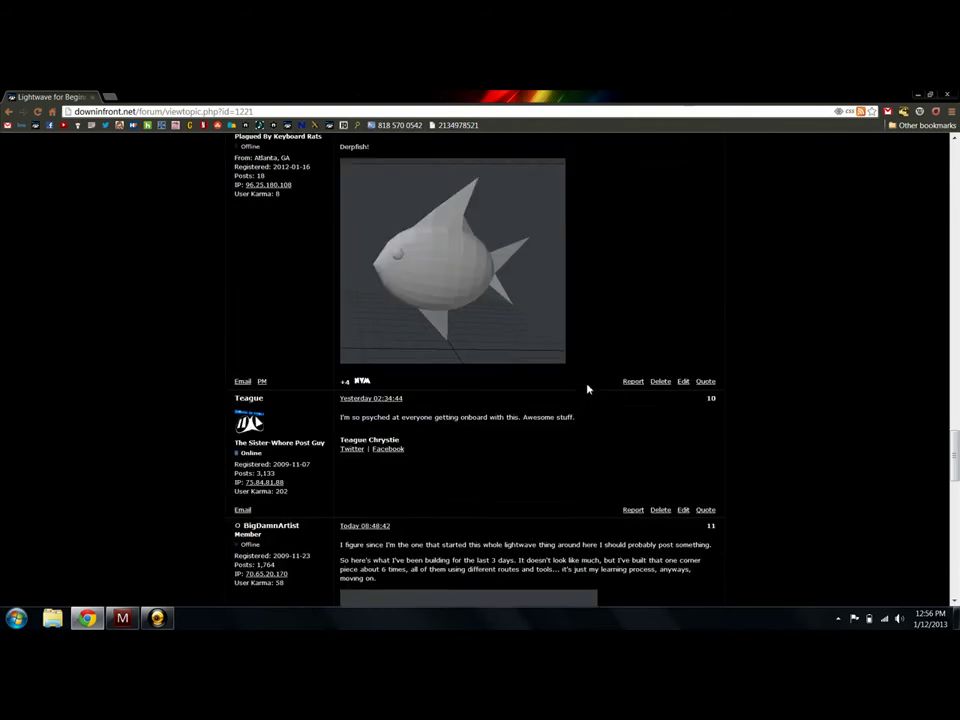
{"action": "scroll", "coordinate": [588, 389], "scroll_direction": "down", "scroll_amount": 4}
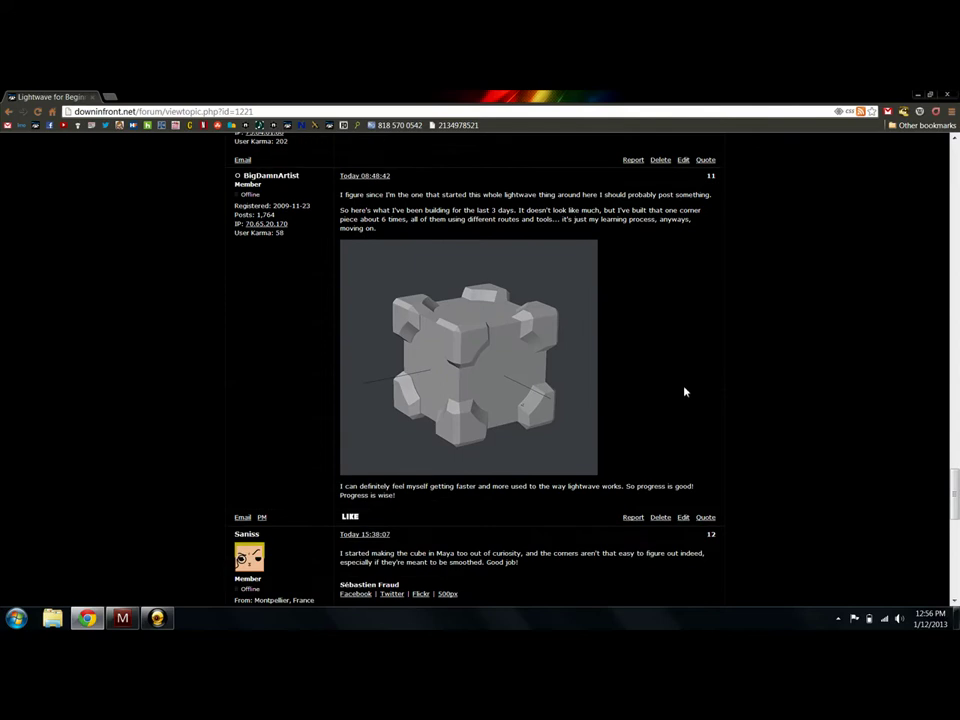
{"action": "left_click", "coordinate": [917, 97]}
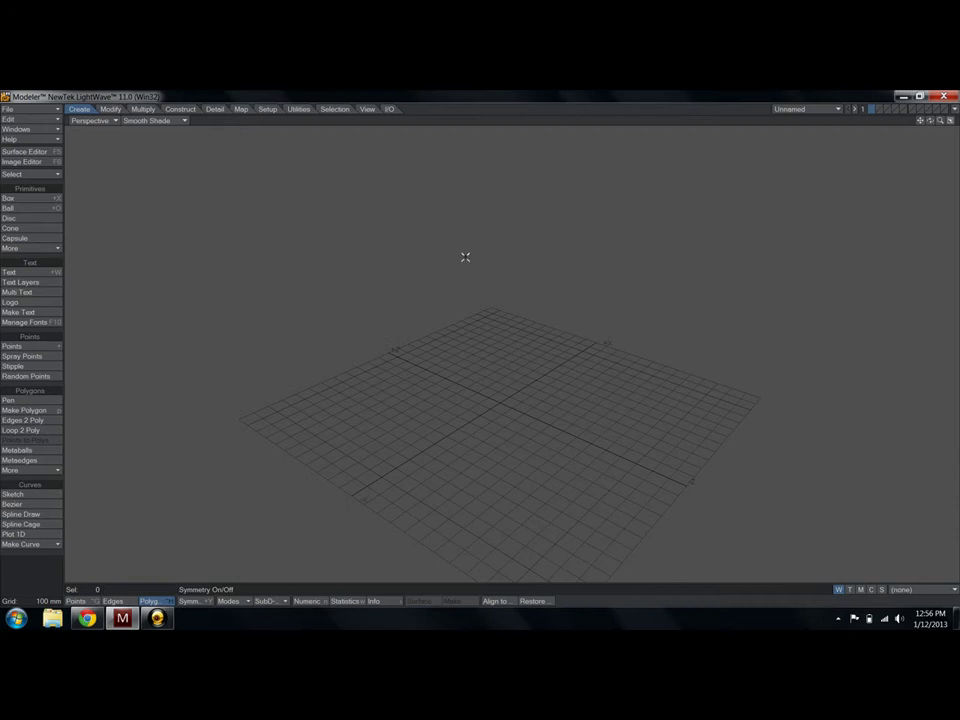
- Create a 1 m box with 3 segments on each of X, Y and Z, displayed in Wireframe Shade
{"action": "left_click", "coordinate": [28, 198]}
{"action": "key", "text": "n"}
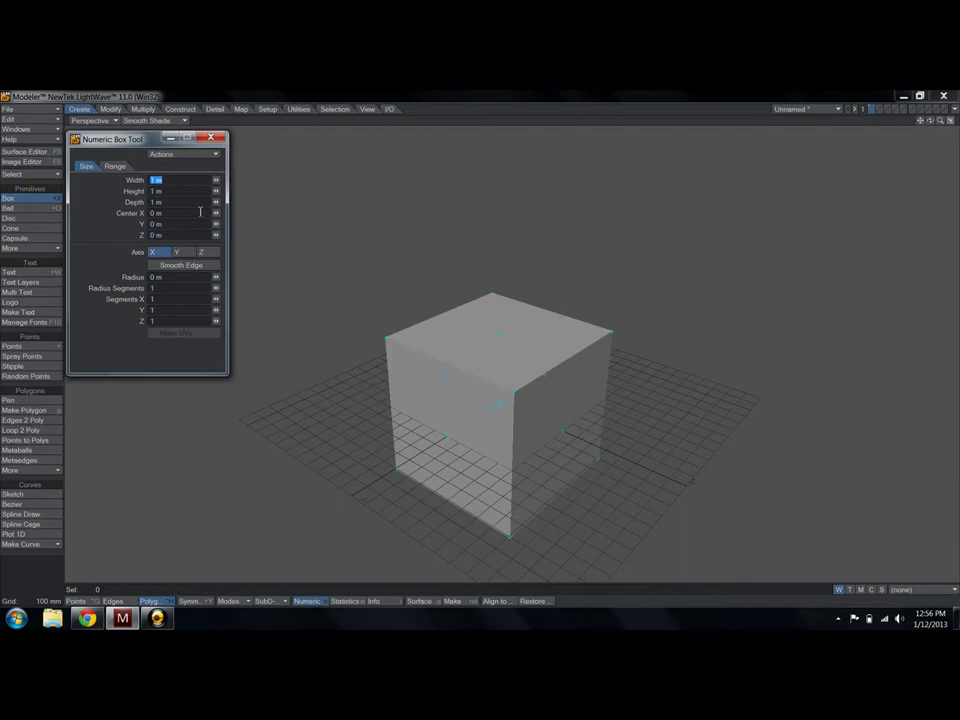
{"action": "left_click", "coordinate": [160, 120]}
{"action": "left_click", "coordinate": [161, 152]}
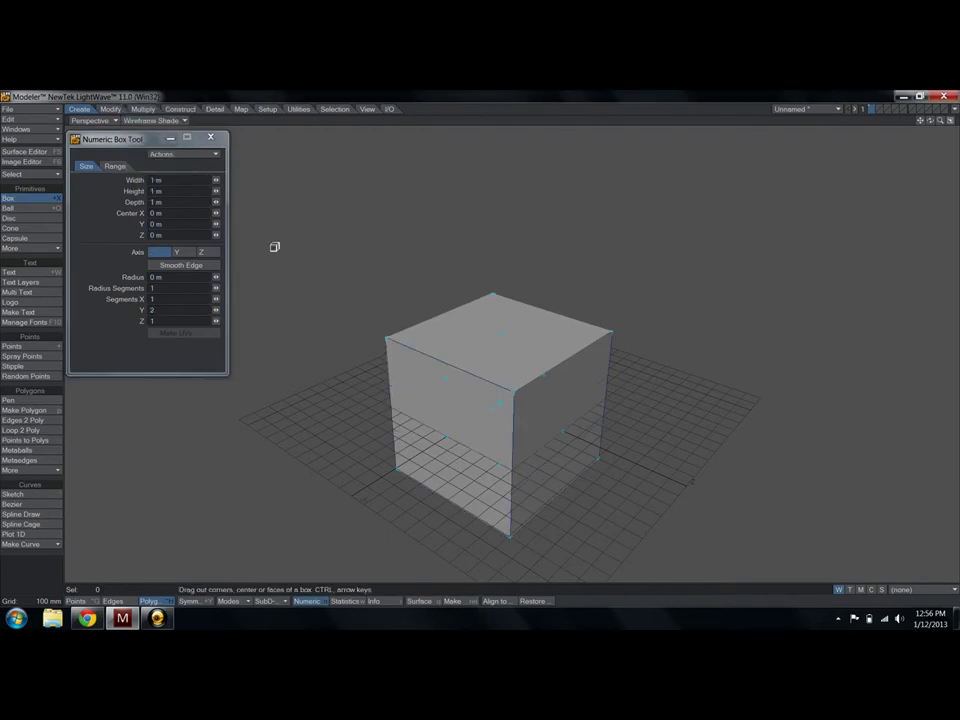
{"action": "key", "text": "Up"}
{"action": "key", "text": "Up"}
{"action": "key", "text": "Right"}
{"action": "key", "text": "Right"}
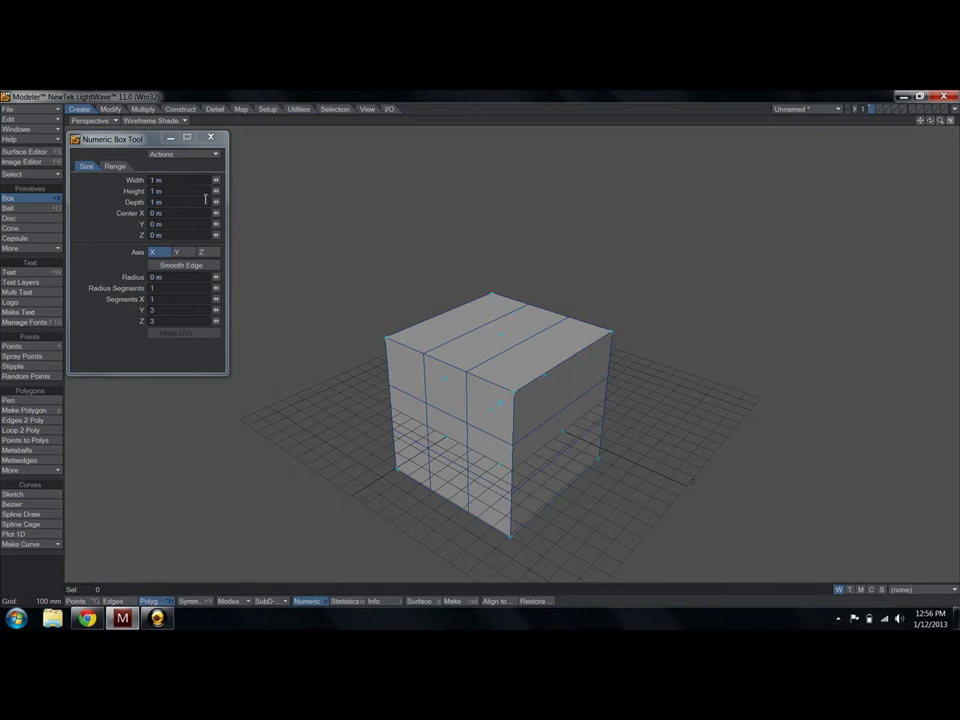
{"action": "left_click_drag", "start_coordinate": [217, 305], "coordinate": [211, 301]}
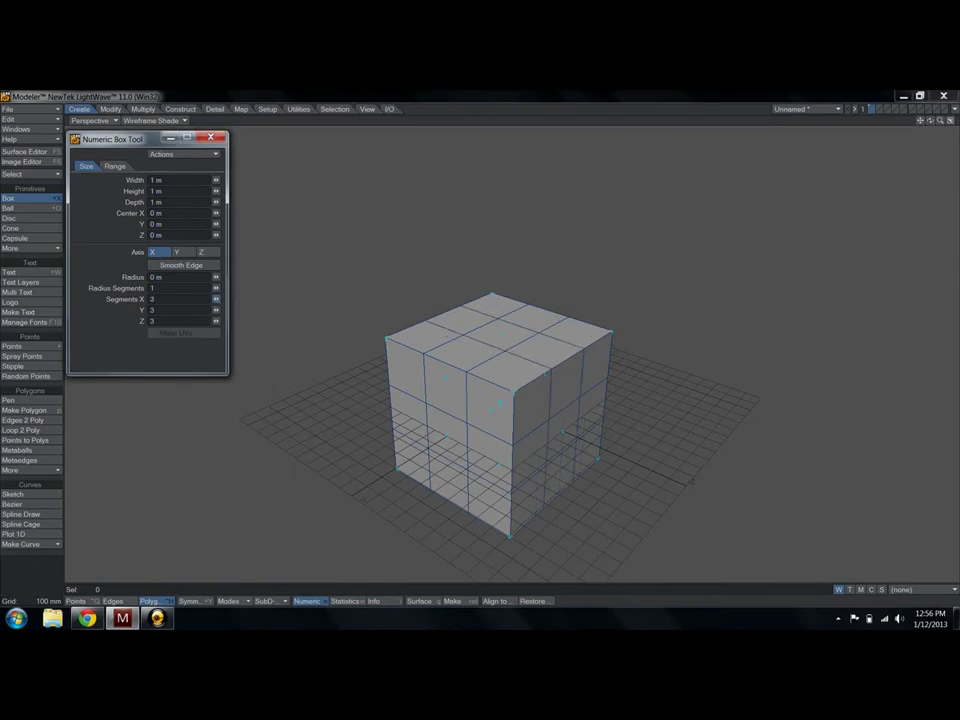
{"action": "key", "text": "space"}
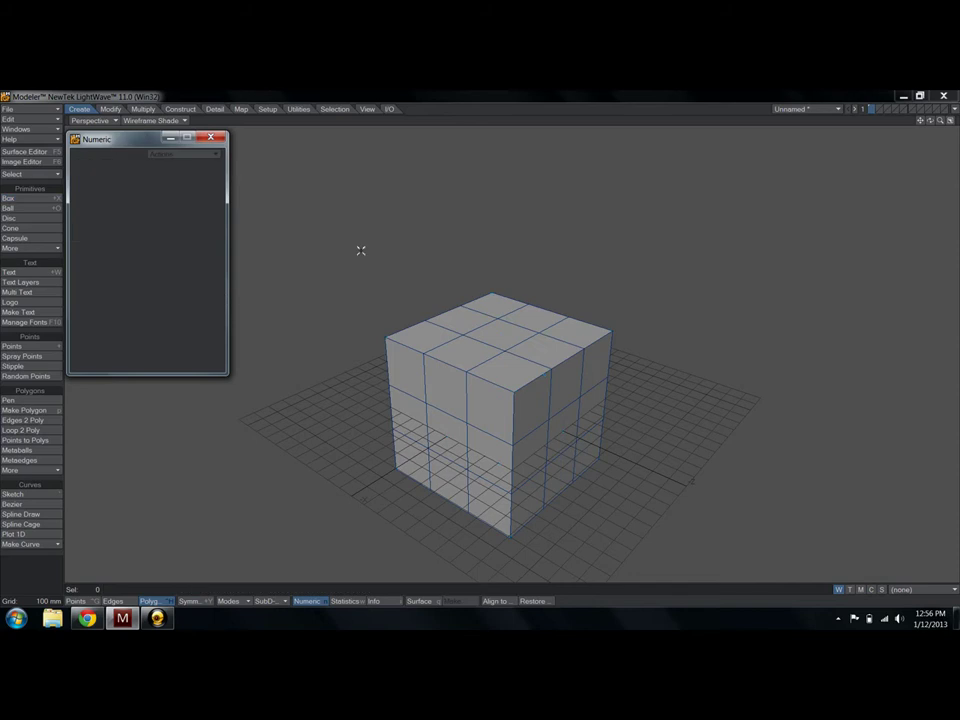
{"action": "left_click", "coordinate": [211, 137]}
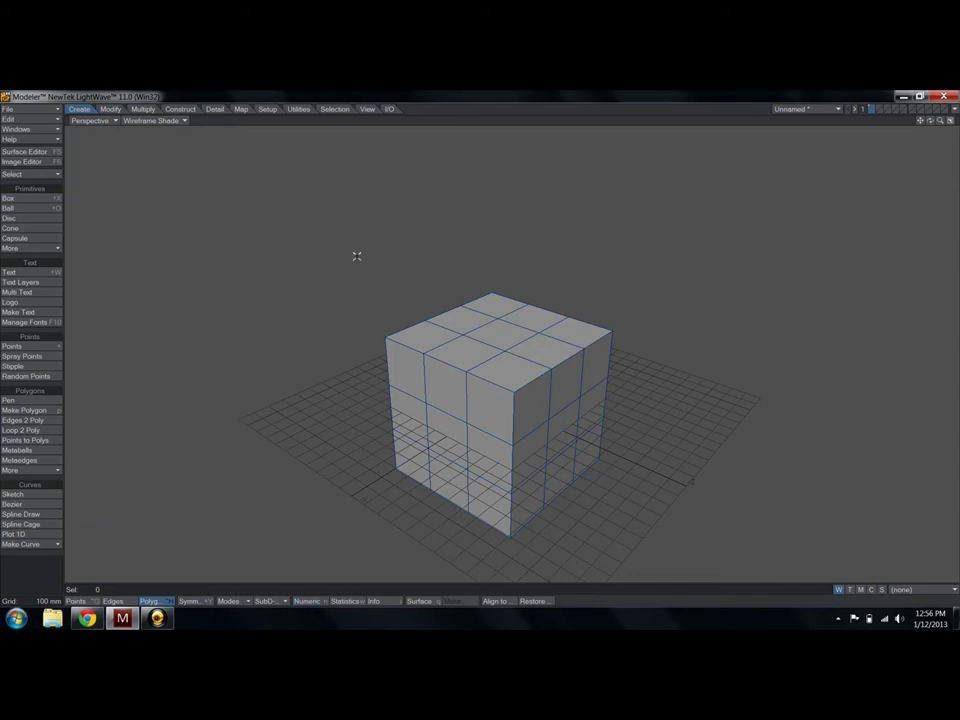
- Bevel all of the cube's polygons with a shift of about 10 mm and an inset of about 15 mm
{"action": "double_click", "coordinate": [450, 348]}
{"action": "scroll", "coordinate": [491, 350], "scroll_direction": "up", "scroll_amount": 1}
{"action": "scroll", "coordinate": [491, 350], "scroll_direction": "up", "scroll_amount": 1}
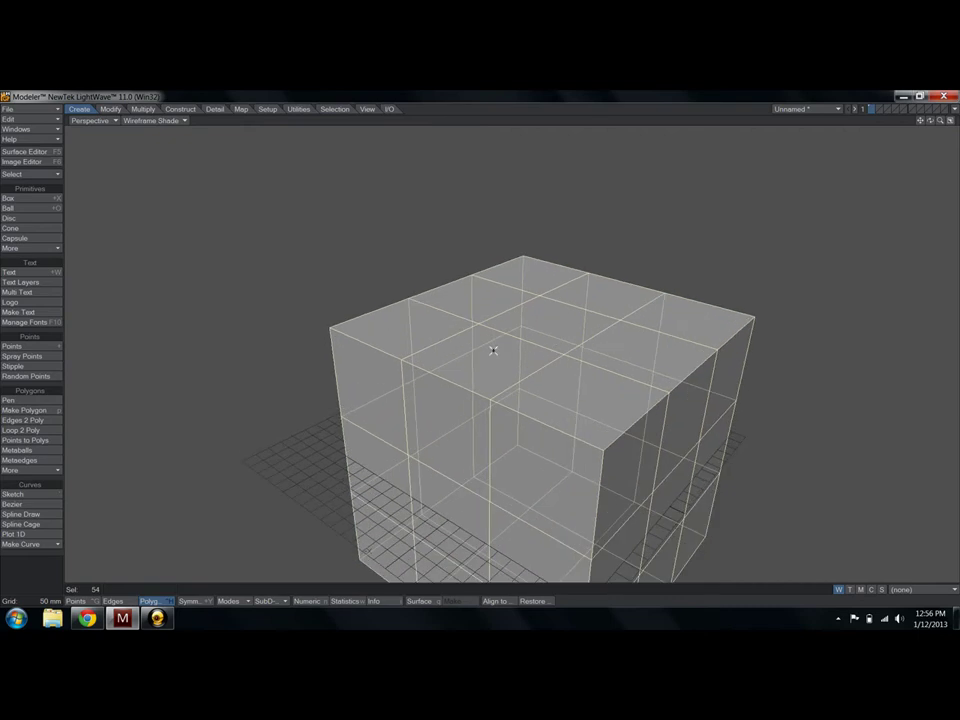
{"action": "key", "text": "b"}
{"action": "left_click_drag", "start_coordinate": [538, 324], "coordinate": [532, 319]}
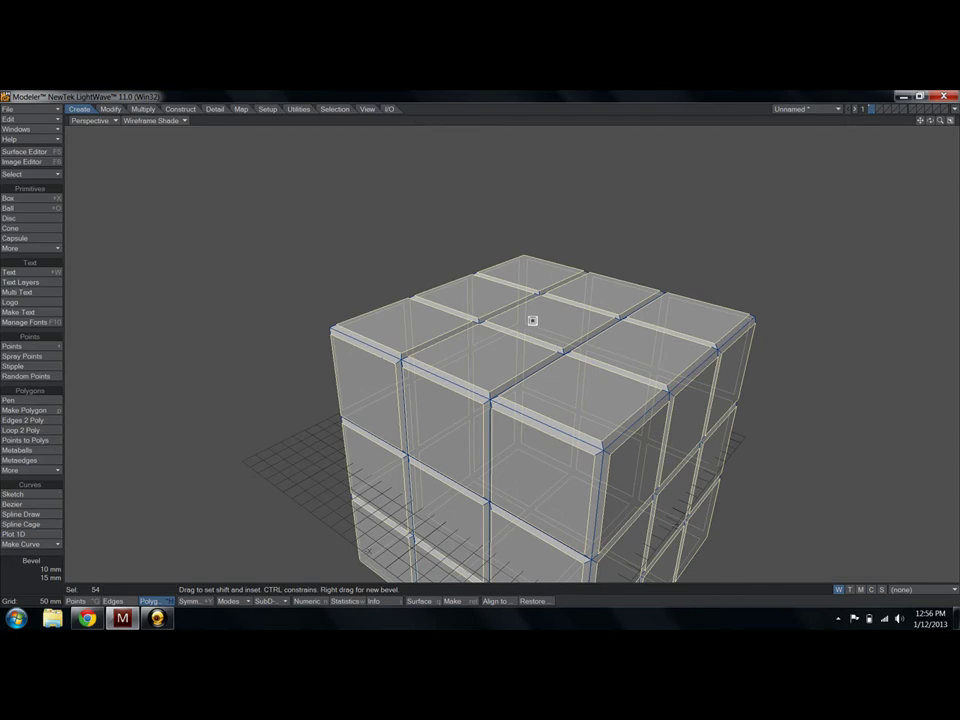
{"action": "key", "text": "space"}
{"action": "key", "text": "slash"}
{"action": "scroll", "coordinate": [574, 317], "scroll_direction": "up", "scroll_amount": 2}
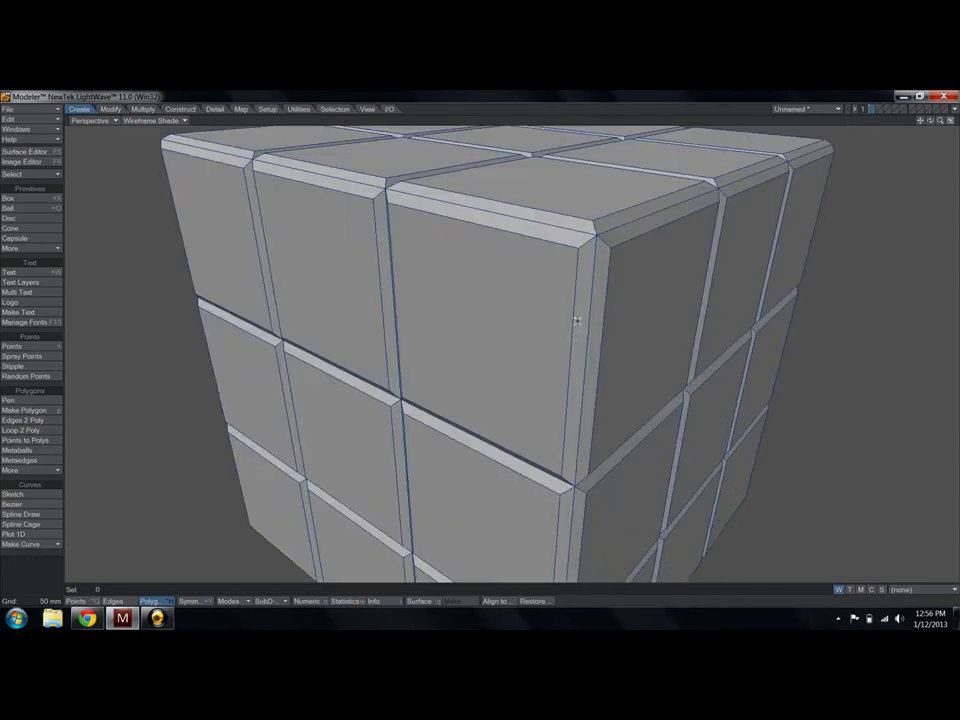
{"action": "scroll", "coordinate": [576, 336], "scroll_direction": "down", "scroll_amount": 5}
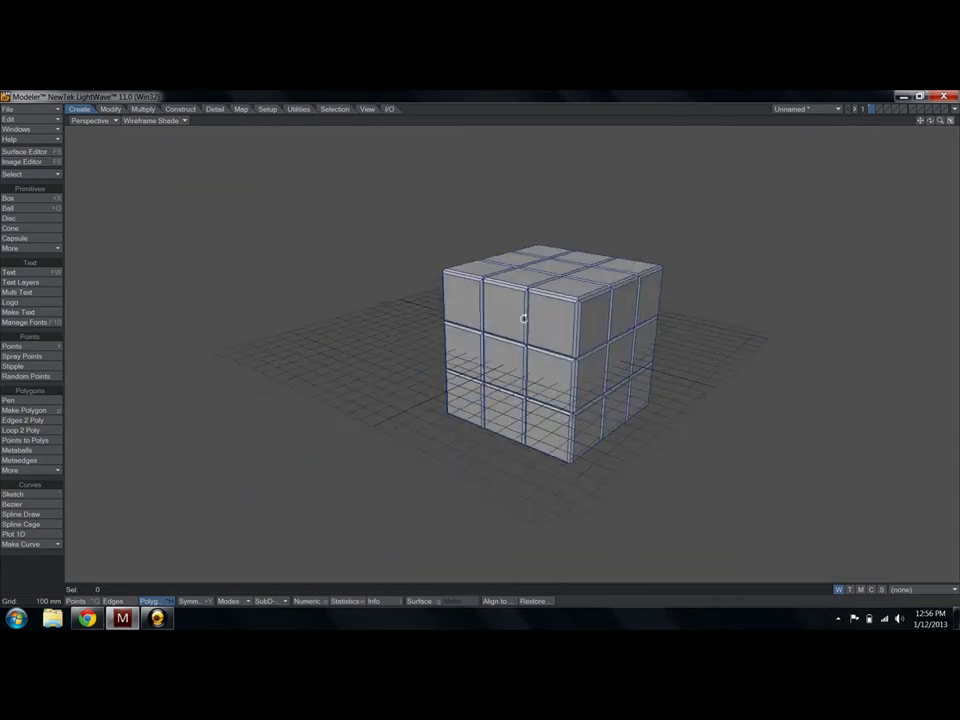
{"action": "scroll", "coordinate": [518, 316], "scroll_direction": "up", "scroll_amount": 3}
{"action": "scroll", "coordinate": [536, 360], "scroll_direction": "down", "scroll_amount": 2}
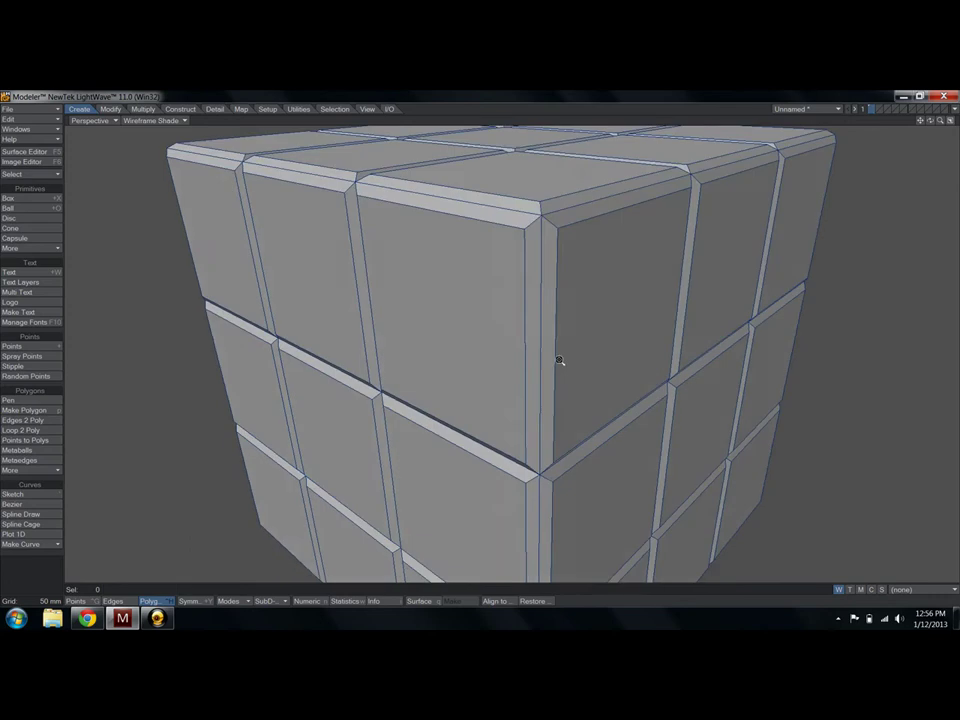
{"action": "scroll", "coordinate": [532, 368], "scroll_direction": "down", "scroll_amount": 1}
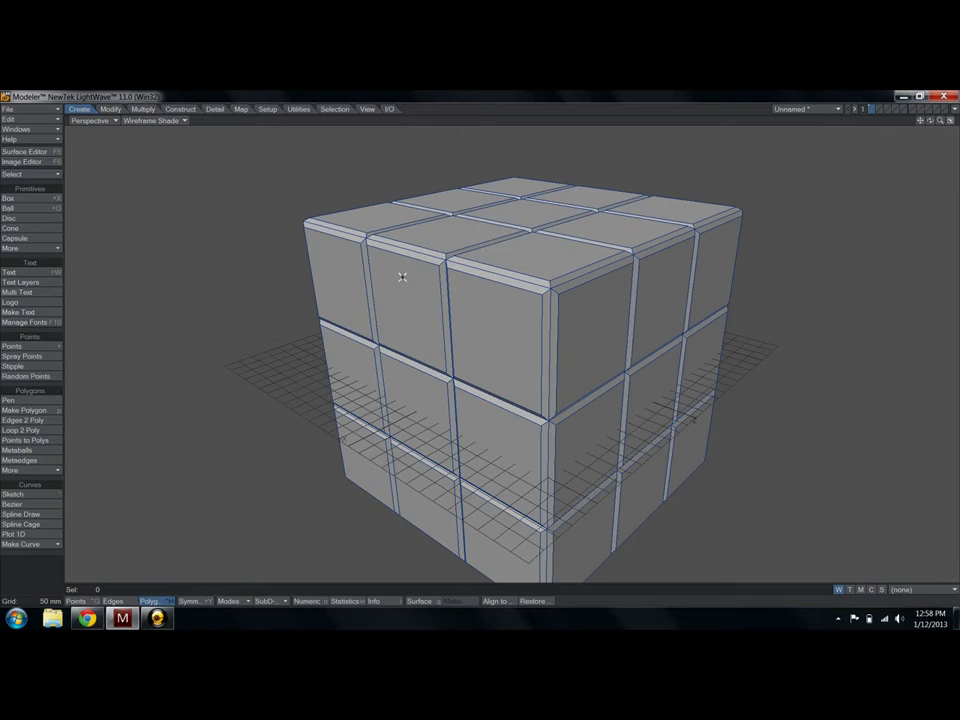
{"action": "scroll", "coordinate": [437, 304], "scroll_direction": "up", "scroll_amount": 3}
{"action": "scroll", "coordinate": [480, 343], "scroll_direction": "down", "scroll_amount": 5}
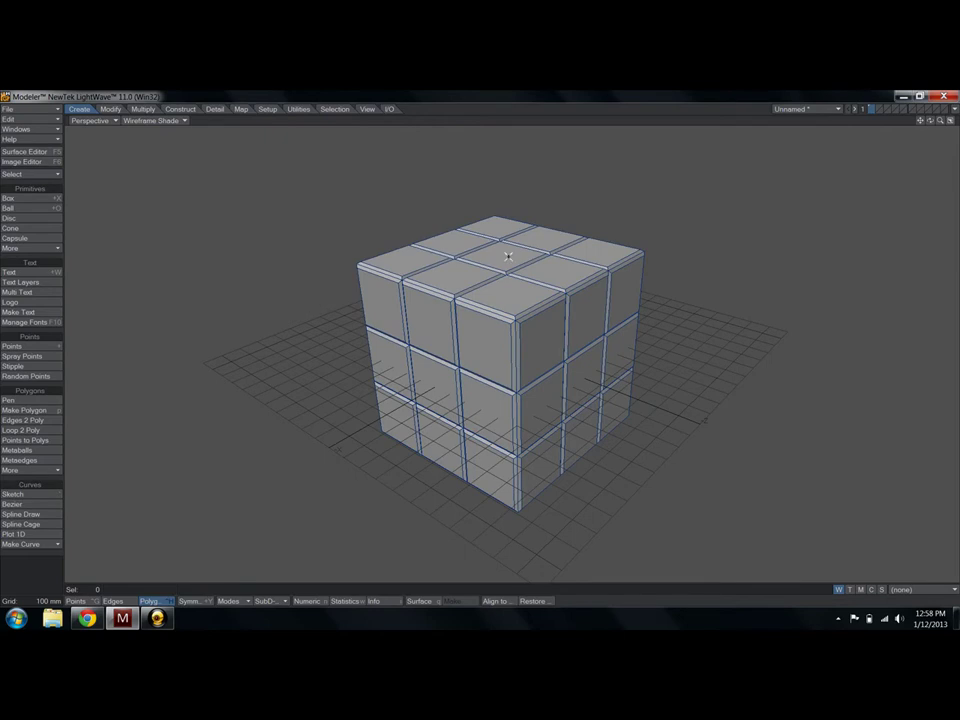
- Select the inner bevel strips between the top face's tiles and switch the viewport to the Top (XZ) view
{"action": "left_click_drag", "start_coordinate": [478, 315], "coordinate": [491, 396], "text": "alt"}
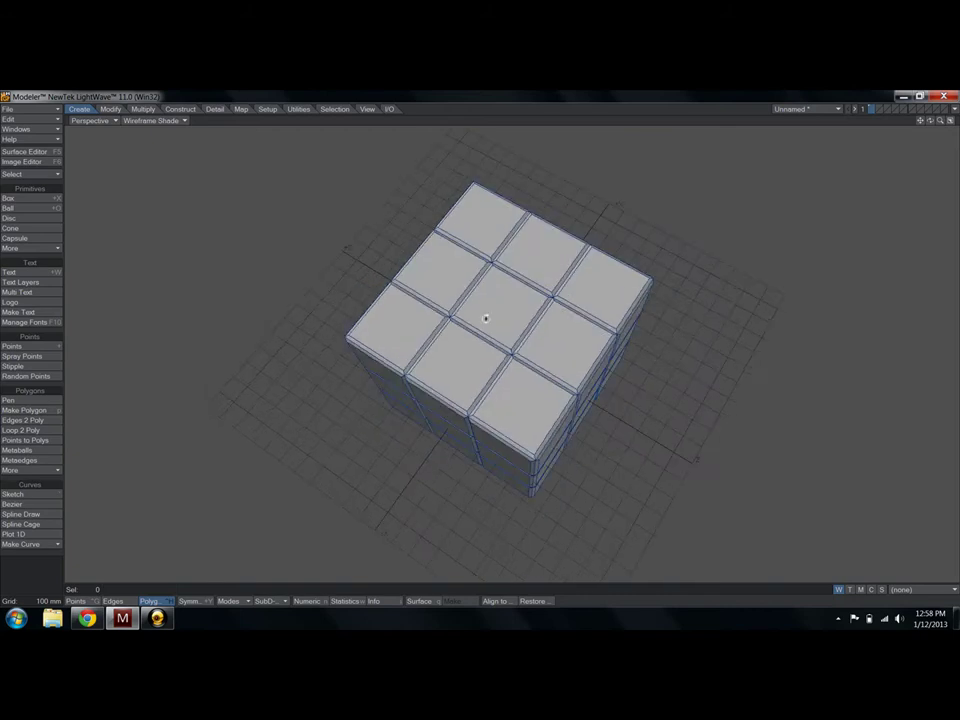
{"action": "mouse_move", "coordinate": [486, 317]}
{"action": "left_mouse_down", "text": "alt"}
{"action": "mouse_move", "coordinate": [489, 362]}
{"action": "mouse_move", "coordinate": [491, 347]}
{"action": "mouse_move", "coordinate": [473, 385]}
{"action": "mouse_move", "coordinate": [400, 349]}
{"action": "mouse_move", "coordinate": [506, 223]}
{"action": "mouse_move", "coordinate": [576, 284]}
{"action": "mouse_move", "coordinate": [594, 325]}
{"action": "mouse_move", "coordinate": [541, 428]}
{"action": "mouse_move", "coordinate": [456, 401]}
{"action": "mouse_move", "coordinate": [472, 393]}
{"action": "mouse_move", "coordinate": [488, 428]}
{"action": "mouse_move", "coordinate": [488, 377]}
{"action": "mouse_move", "coordinate": [516, 328]}
{"action": "mouse_move", "coordinate": [537, 371]}
{"action": "mouse_move", "coordinate": [498, 285]}
{"action": "mouse_move", "coordinate": [507, 269]}
{"action": "mouse_move", "coordinate": [517, 296]}
{"action": "mouse_move", "coordinate": [494, 290]}
{"action": "mouse_move", "coordinate": [494, 320]}
{"action": "mouse_move", "coordinate": [455, 328]}
{"action": "left_mouse_up", "text": "alt"}
{"action": "left_click", "coordinate": [96, 121]}
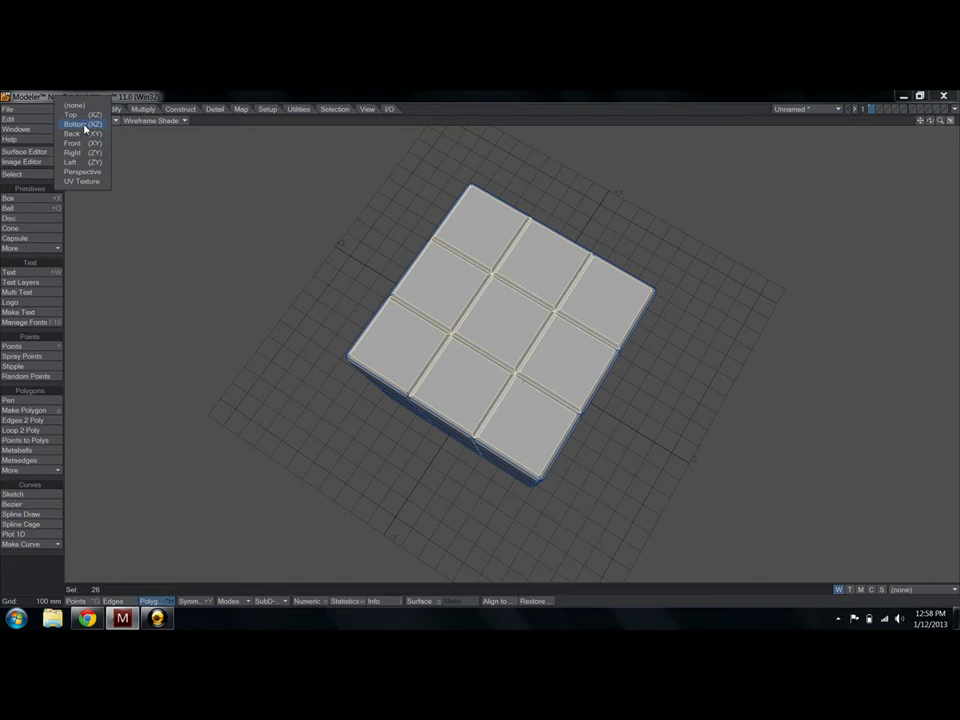
{"action": "left_click", "coordinate": [89, 122]}
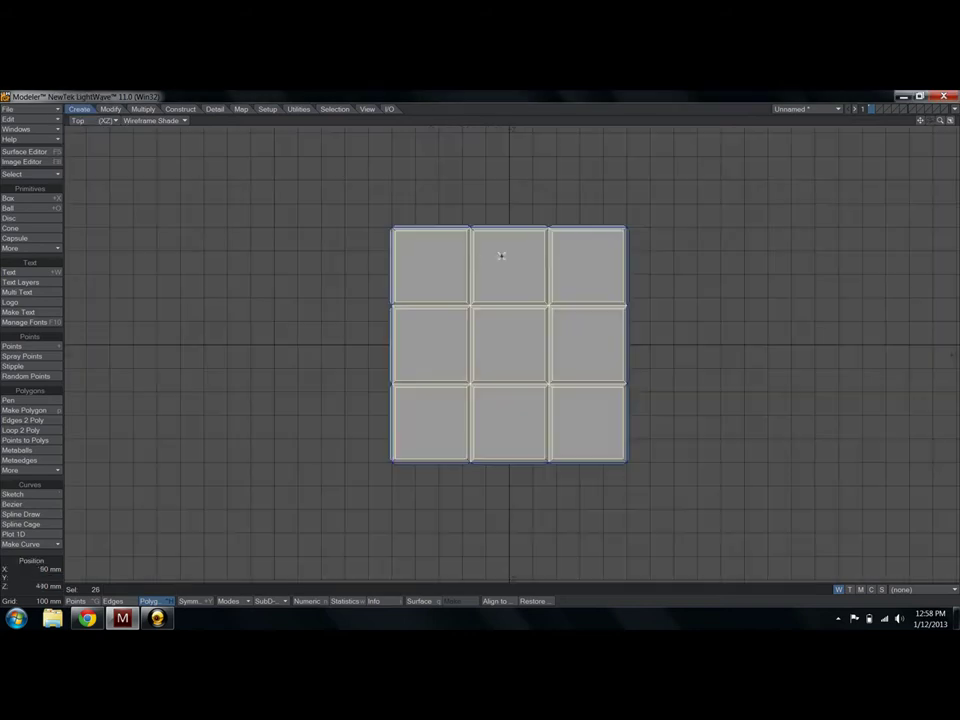
- Add the outer bevel strips along all four sides of the cube's top face to the selection
{"action": "left_click", "coordinate": [394, 236]}
{"action": "left_click", "coordinate": [396, 332]}
{"action": "left_click", "coordinate": [396, 400]}
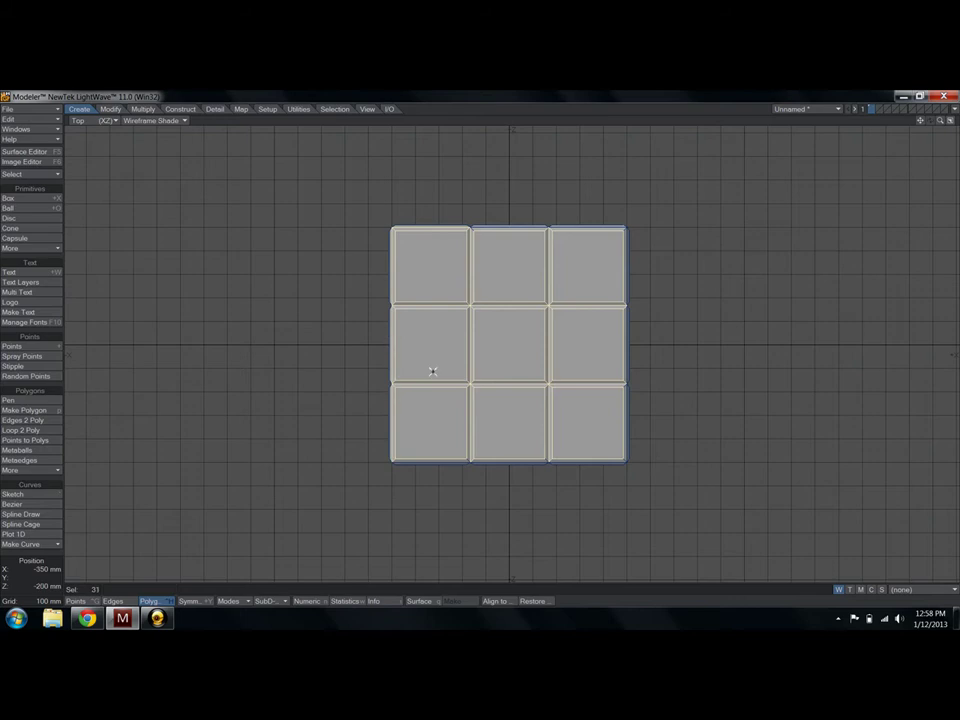
{"action": "left_click", "coordinate": [428, 458]}
{"action": "left_click", "coordinate": [529, 458]}
{"action": "left_click", "coordinate": [553, 459]}
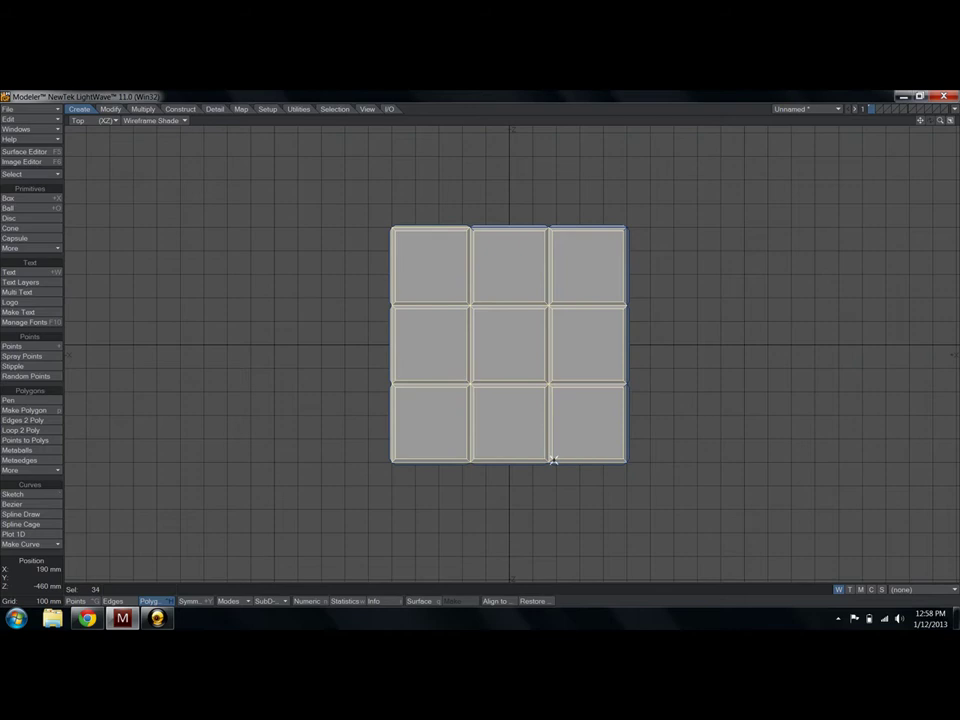
{"action": "left_click", "coordinate": [625, 439]}
{"action": "left_click", "coordinate": [624, 369]}
{"action": "left_click", "coordinate": [620, 244]}
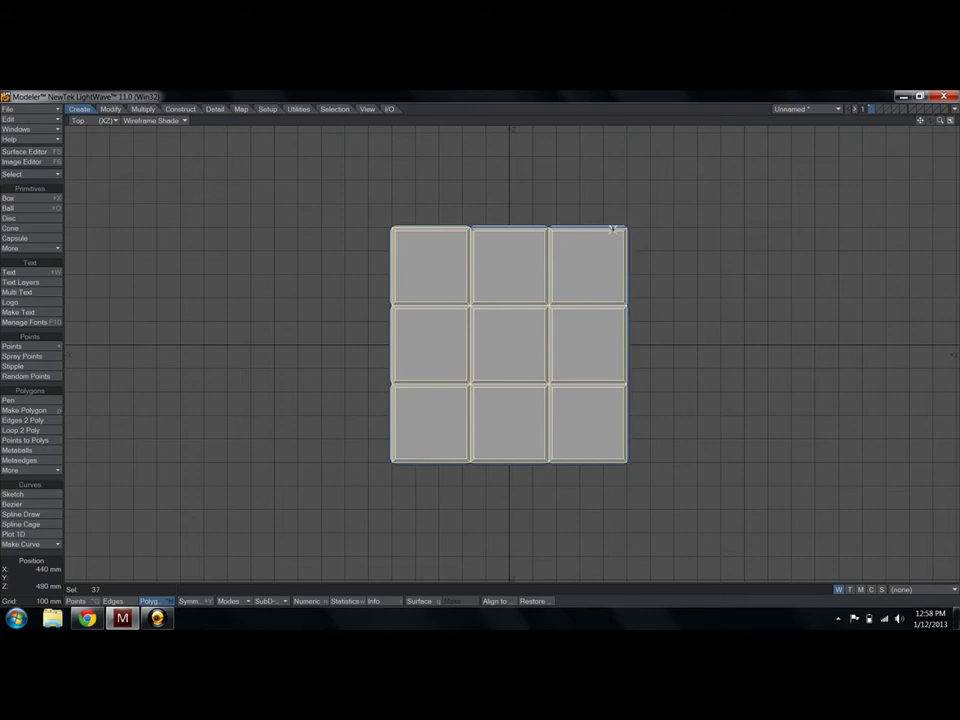
{"action": "left_click", "coordinate": [615, 229]}
{"action": "left_click", "coordinate": [531, 229]}
- Switch the viewport to the Perspective view, showing the whole cube with its top face and two sides
{"action": "left_click", "coordinate": [78, 120]}
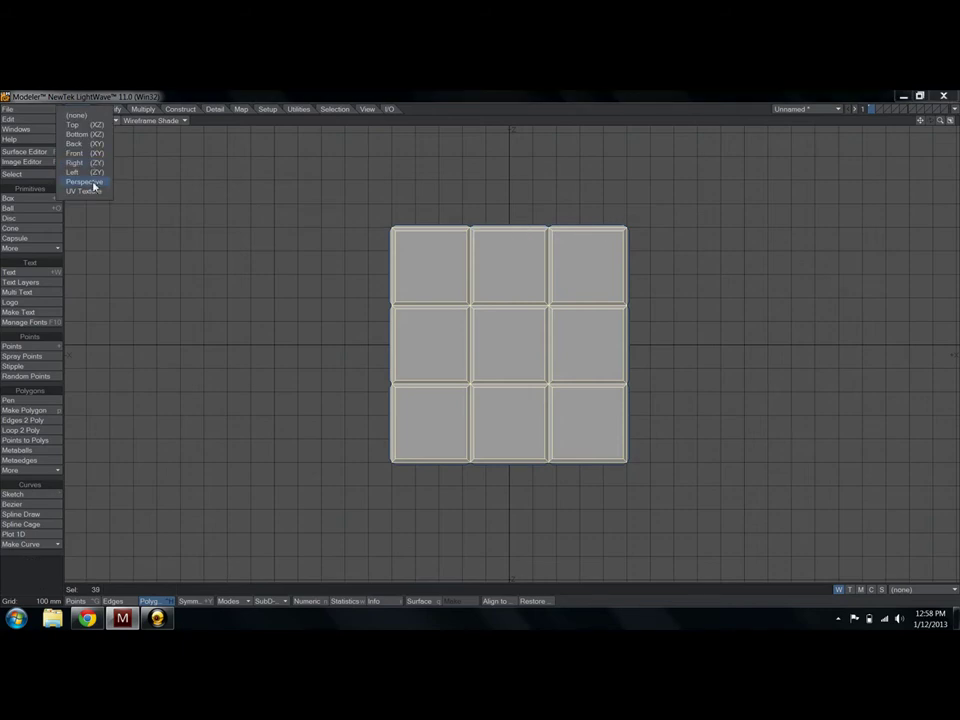
{"action": "left_click", "coordinate": [85, 182]}
{"action": "scroll", "coordinate": [330, 390], "scroll_direction": "up", "scroll_amount": 3}
{"action": "left_click_drag", "start_coordinate": [366, 372], "coordinate": [387, 340], "text": "alt"}
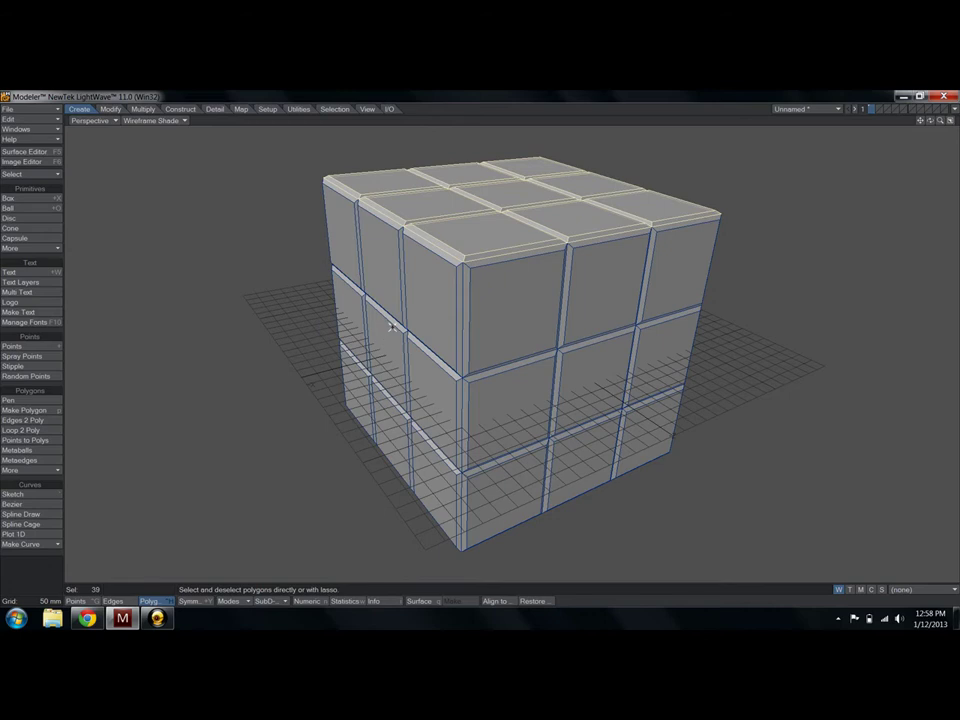
{"action": "scroll", "coordinate": [480, 284], "scroll_direction": "down", "scroll_amount": 2}
{"action": "left_click_drag", "start_coordinate": [480, 284], "coordinate": [462, 312], "text": "alt"}
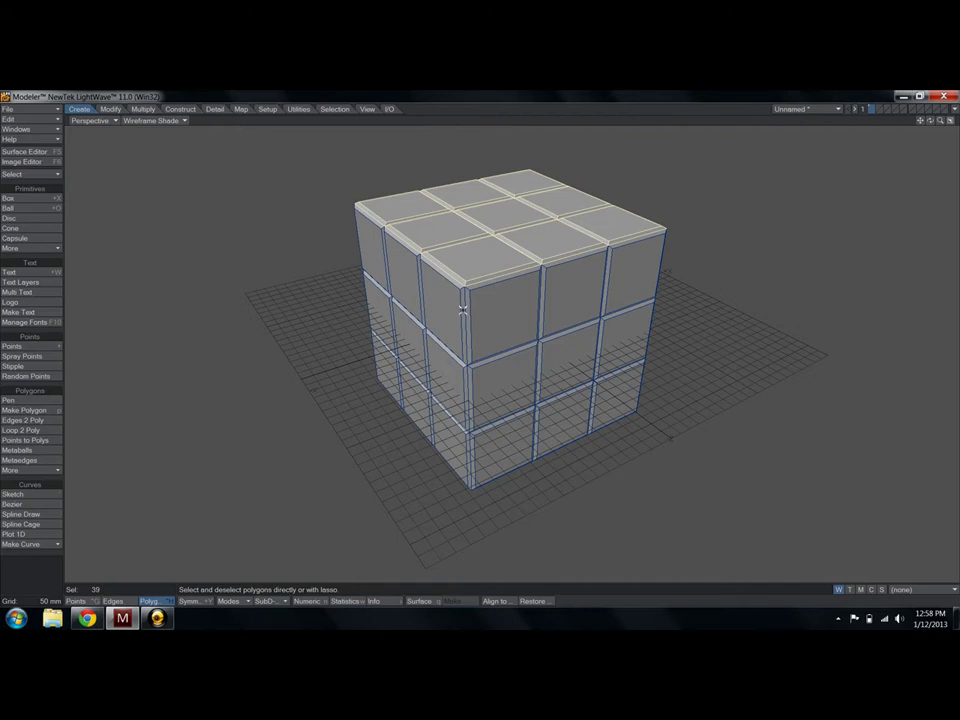
- Assign a new surface named Red with colour 255, 0, 0 to the selected top-face polygons and clear the selection
{"action": "key", "text": "q"}
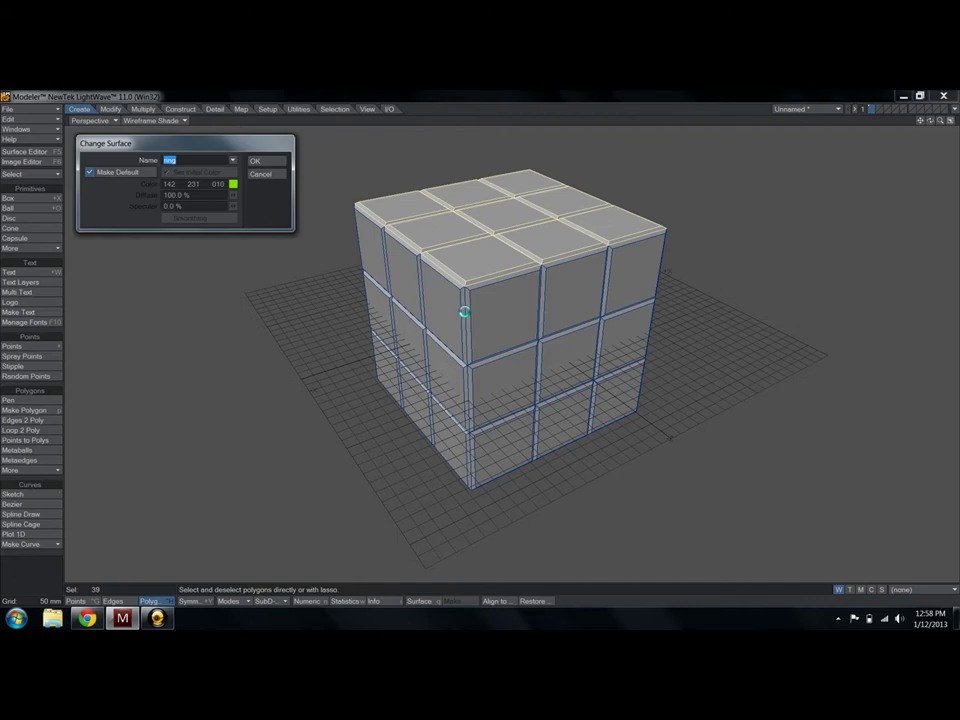
{"action": "left_click_drag", "start_coordinate": [198, 147], "coordinate": [176, 153]}
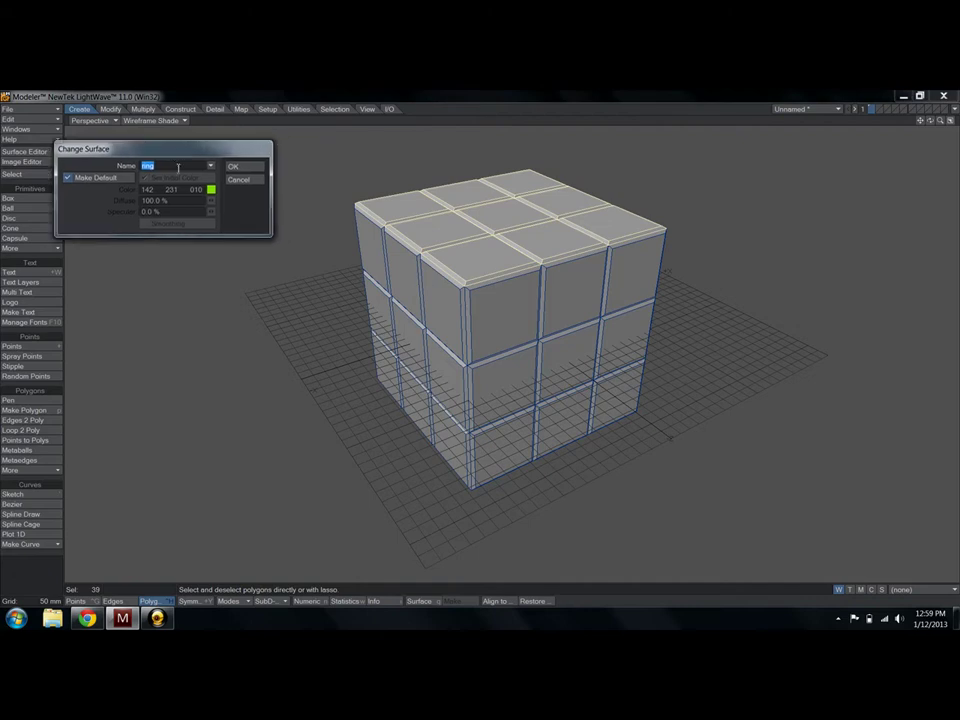
{"action": "type", "text": "Red"}
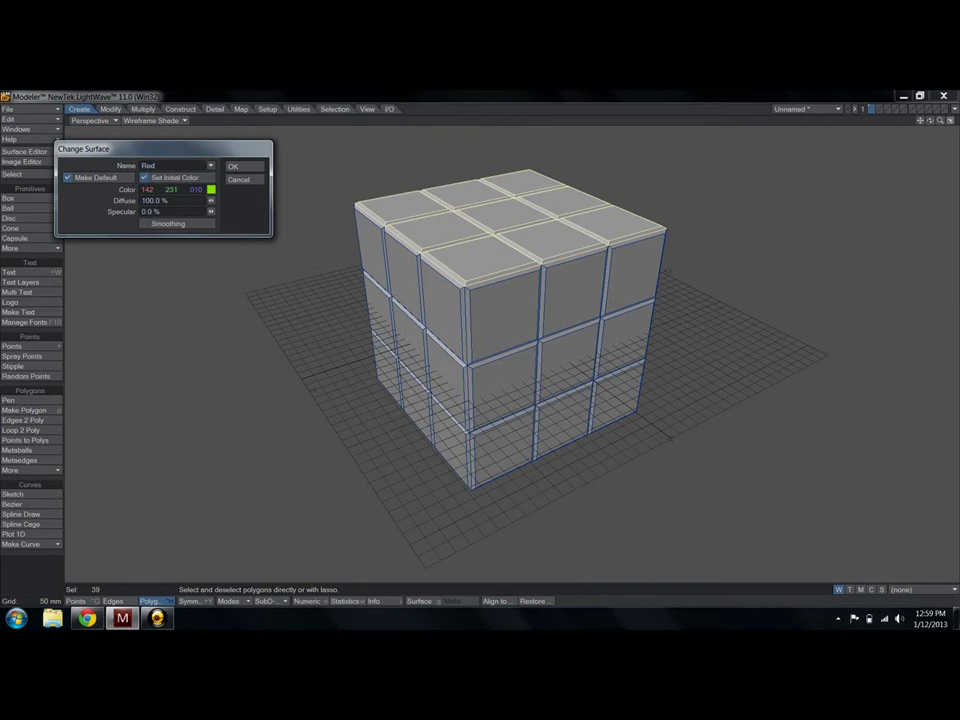
{"action": "left_click", "coordinate": [211, 189]}
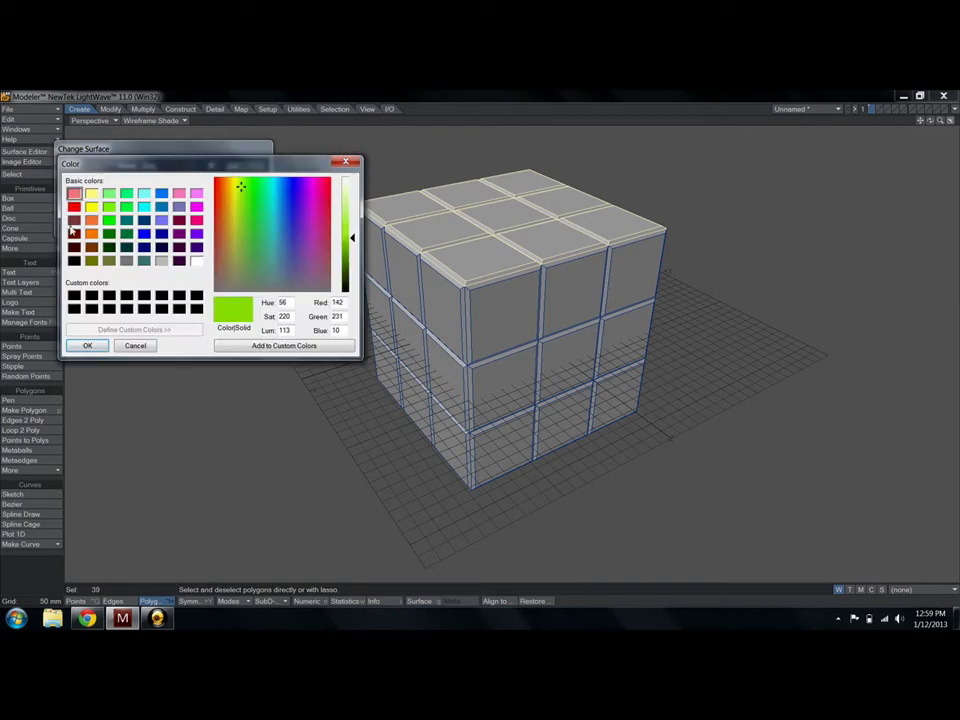
{"action": "left_click", "coordinate": [74, 206]}
{"action": "left_click", "coordinate": [87, 345]}
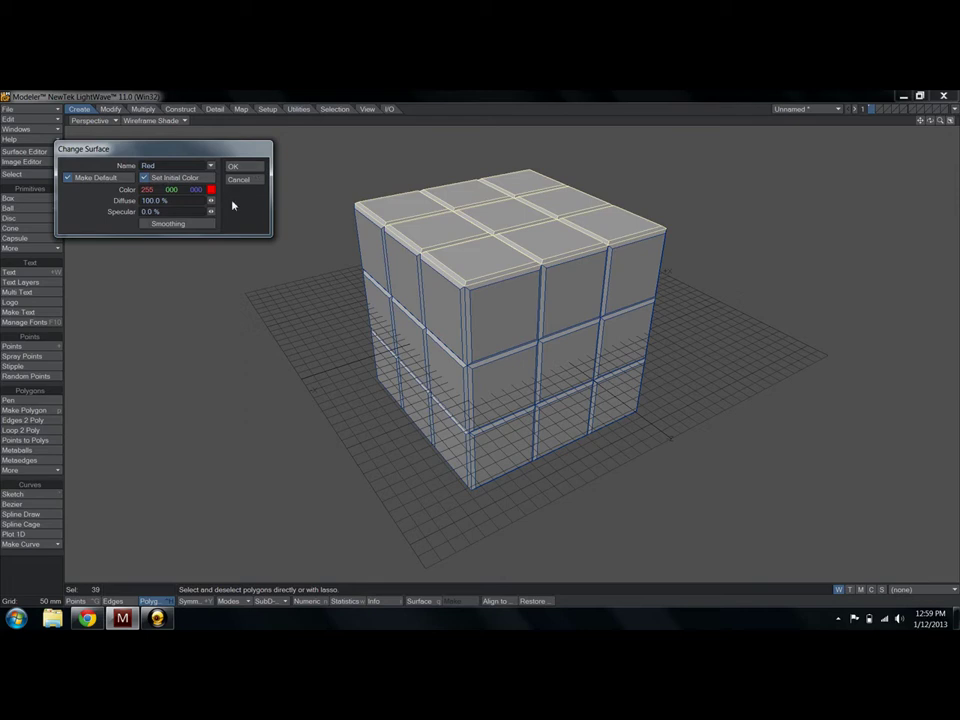
{"action": "left_click", "coordinate": [247, 166]}
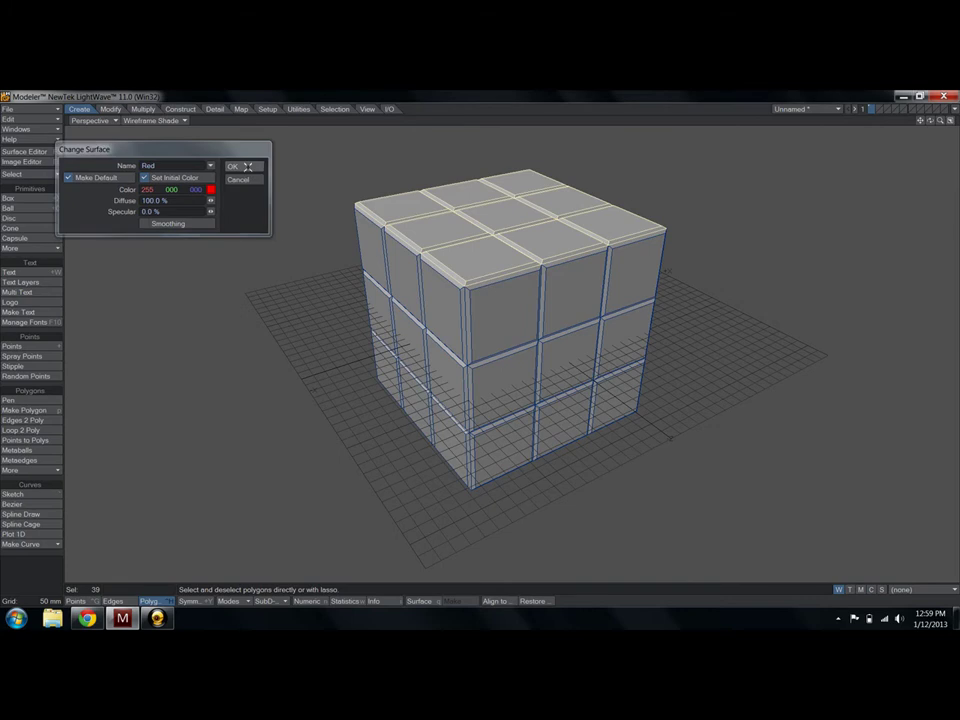
{"action": "left_click", "coordinate": [262, 172]}
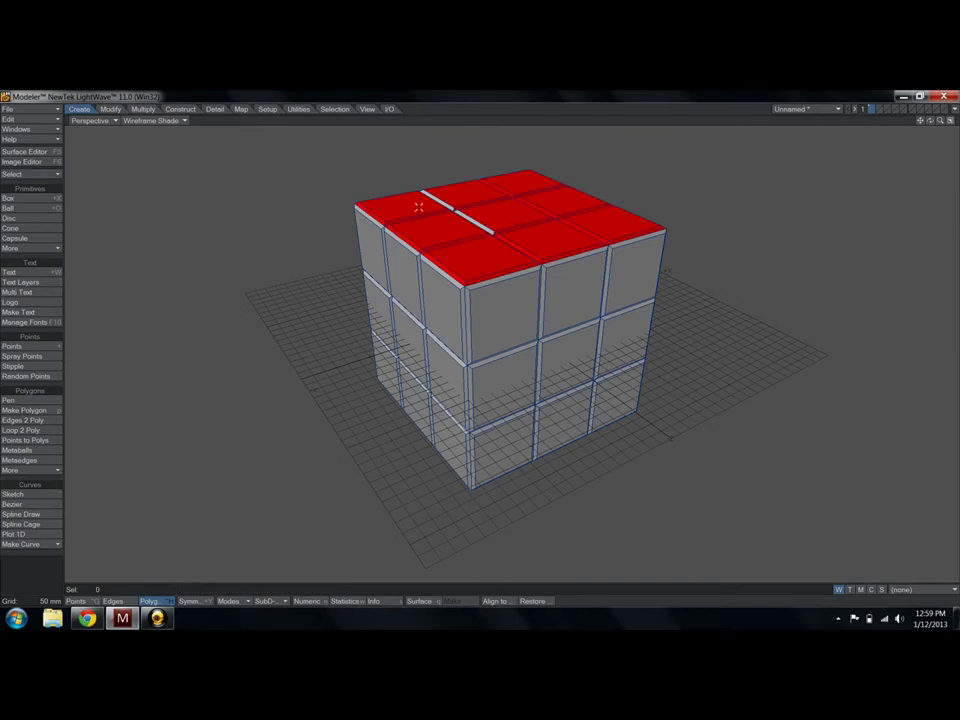
- Assign the Red surface to the two grey bevel strips between the top face's tiles, including their adjoining tiles, and deselect them
{"action": "left_click", "coordinate": [472, 220]}
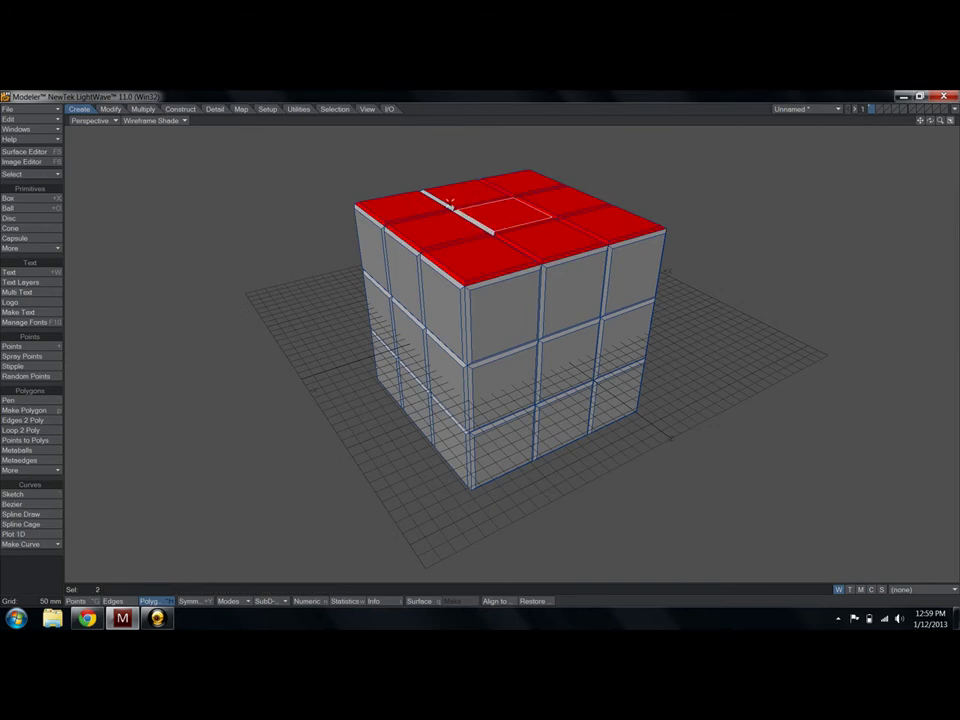
{"action": "left_click", "coordinate": [455, 203]}
{"action": "key", "text": "q"}
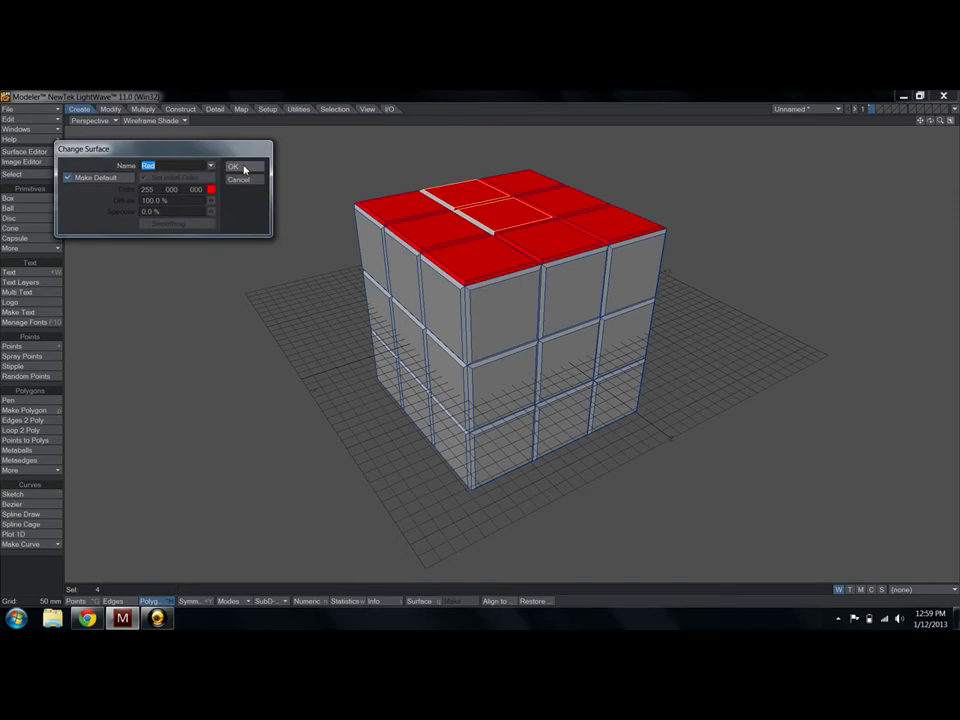
{"action": "left_click", "coordinate": [246, 166]}
{"action": "left_click", "coordinate": [306, 197]}
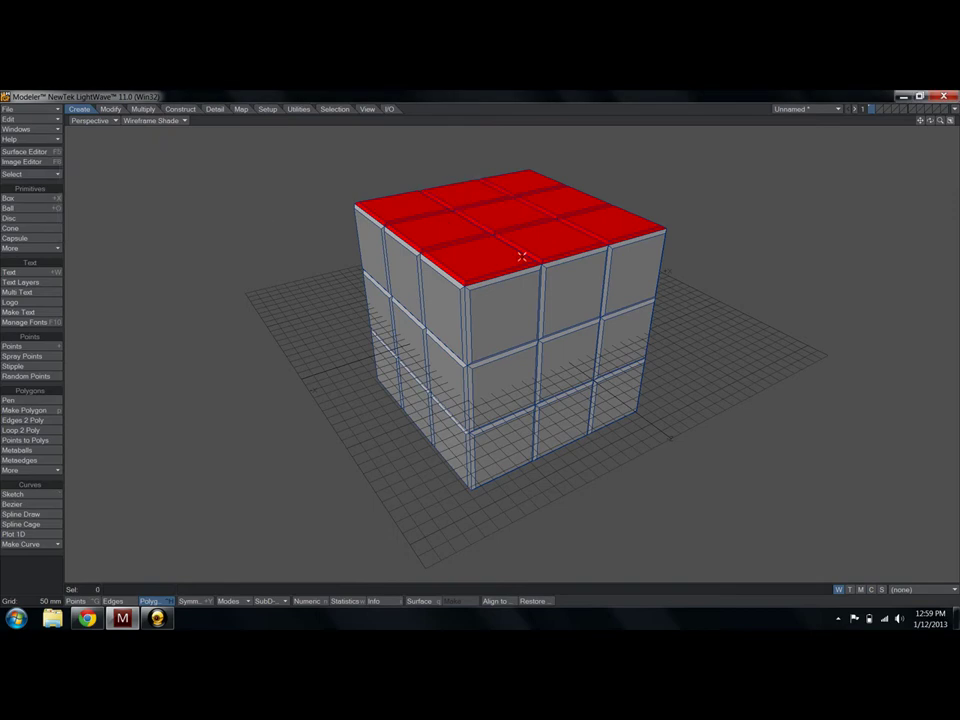
- Assign the Red surface to the remaining grey strips between the top face's tiles, visible from above, and deselect them
{"action": "left_click_drag", "start_coordinate": [495, 281], "coordinate": [496, 445], "text": "alt"}
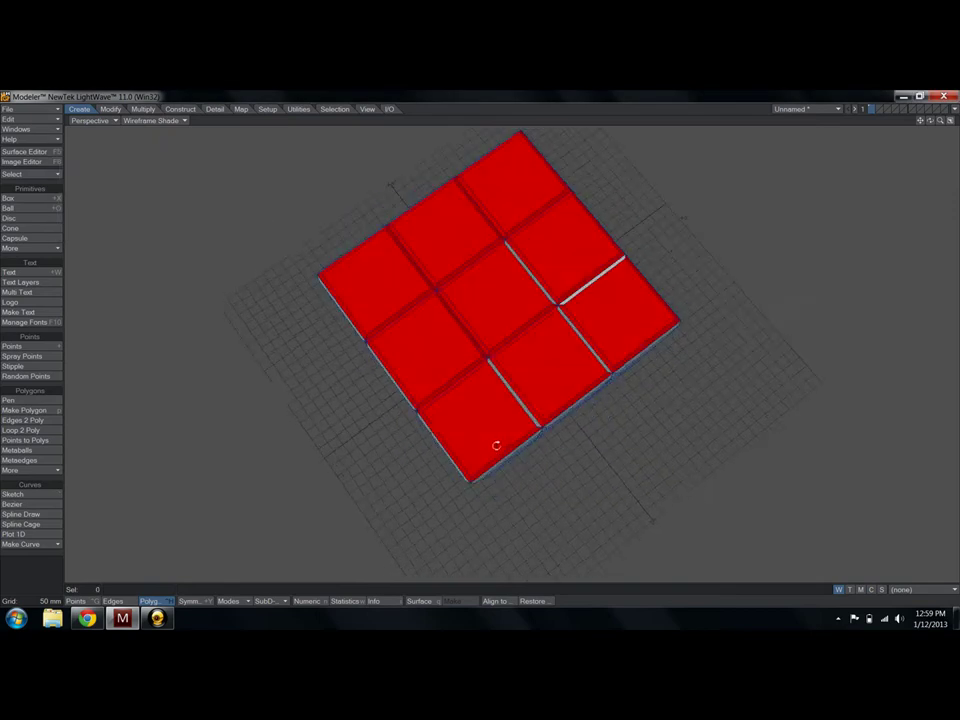
{"action": "mouse_move", "coordinate": [497, 396]}
{"action": "left_mouse_down"}
{"action": "mouse_move", "coordinate": [574, 329]}
{"action": "mouse_move", "coordinate": [551, 293]}
{"action": "left_mouse_up"}
{"action": "key", "text": "q"}
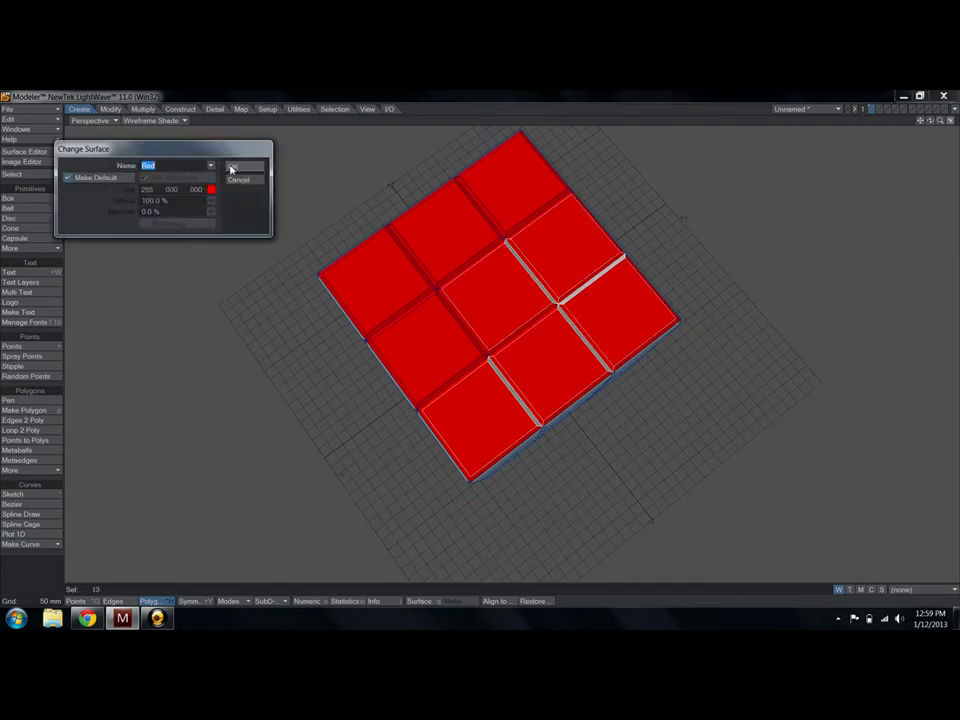
{"action": "left_click", "coordinate": [231, 169]}
{"action": "left_click", "coordinate": [358, 193]}
{"action": "left_click_drag", "start_coordinate": [478, 311], "coordinate": [480, 221], "text": "alt"}
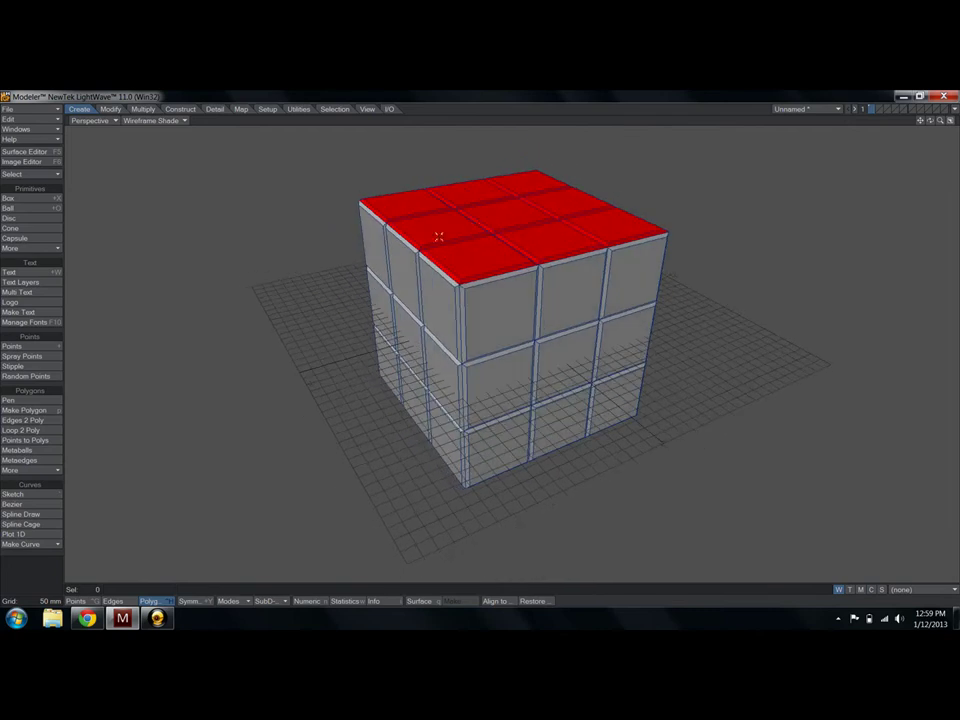
- Rename the ring surface as Default in the Surface Editor
{"action": "left_click", "coordinate": [46, 152]}
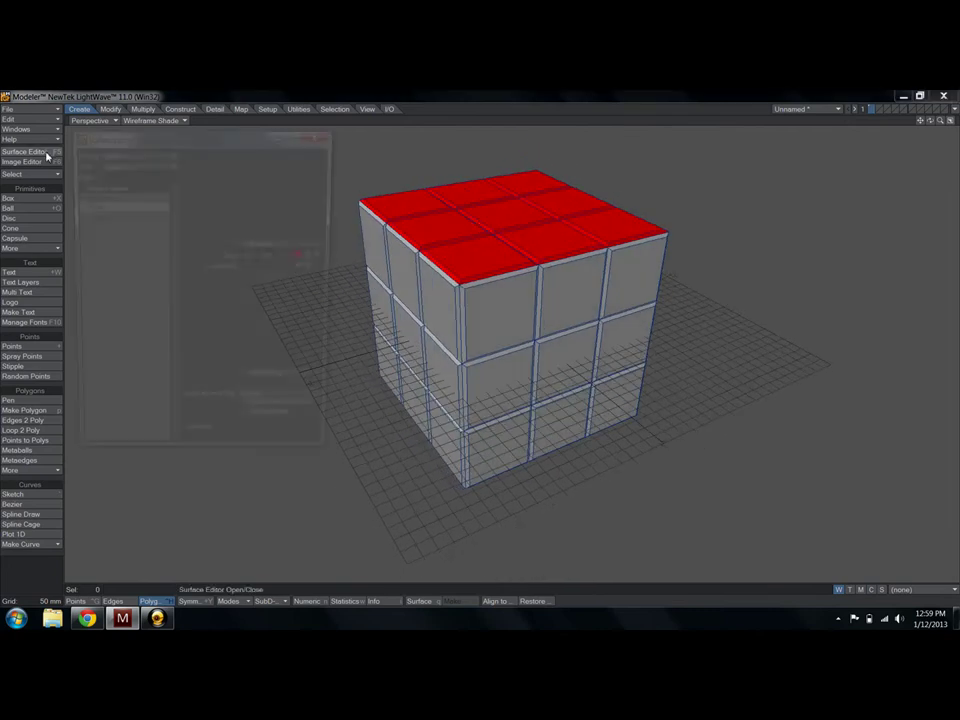
{"action": "left_click", "coordinate": [101, 205]}
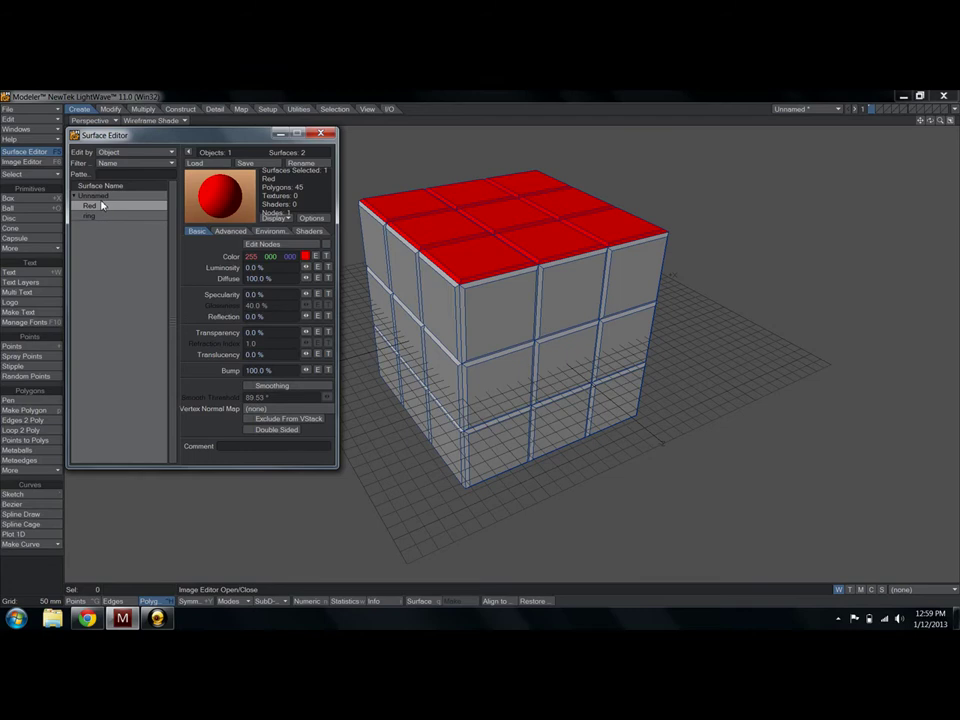
{"action": "left_click", "coordinate": [95, 217]}
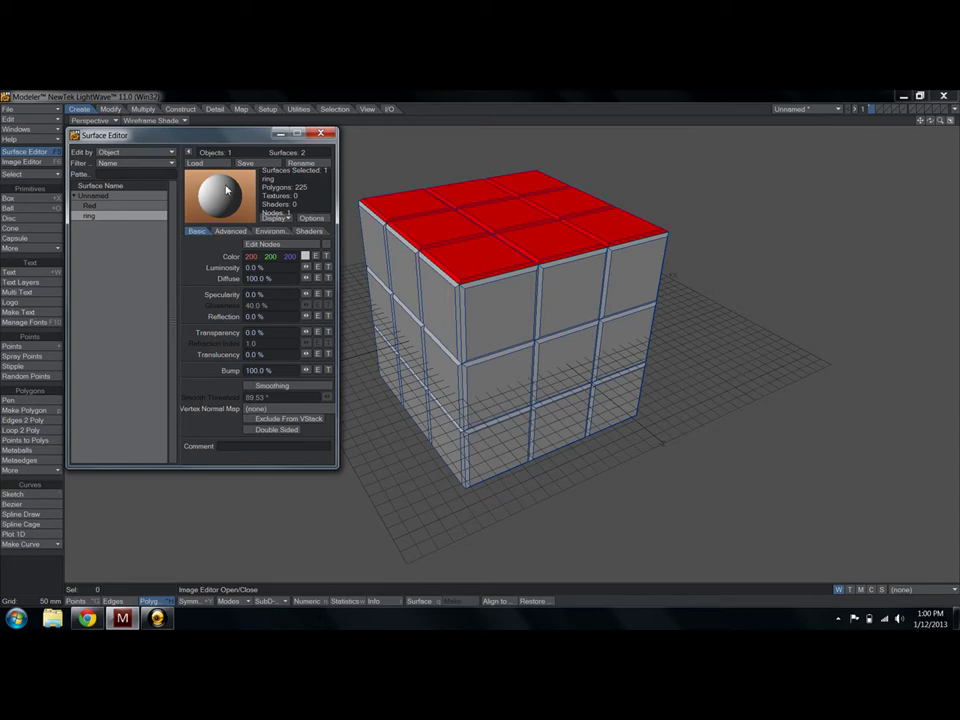
{"action": "left_click", "coordinate": [301, 163]}
{"action": "type", "text": "Default"}
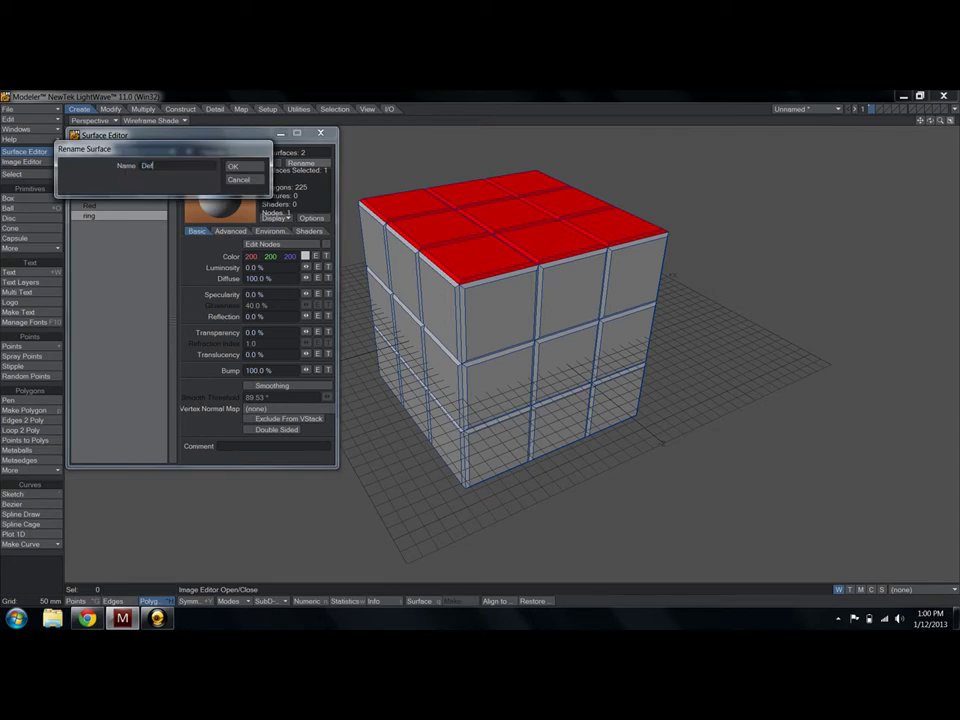
{"action": "key", "text": "Return"}
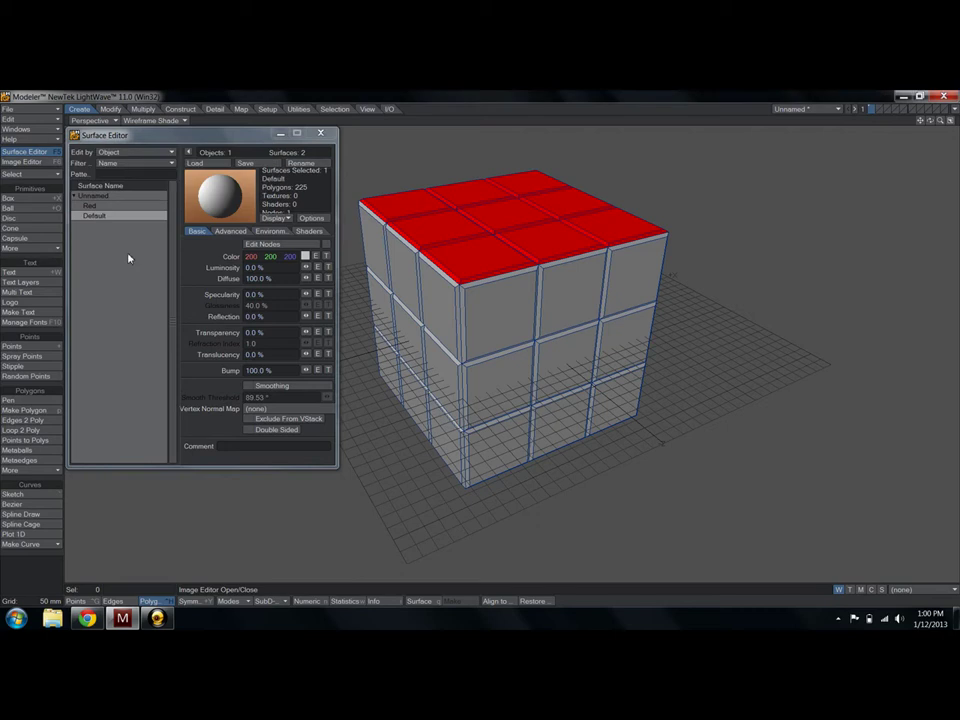
- Examine the Unnamed object's Red and Default surface entries and the option for renaming a surface
{"action": "left_click_drag", "start_coordinate": [95, 189], "coordinate": [104, 215]}
{"action": "left_click", "coordinate": [106, 216]}
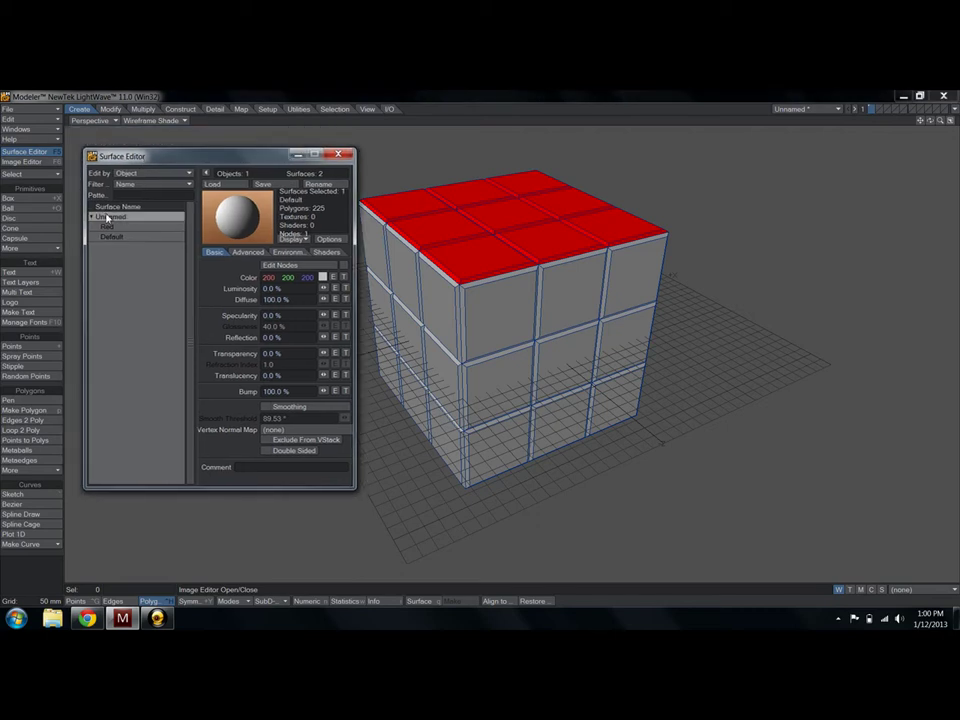
{"action": "left_click", "coordinate": [802, 110]}
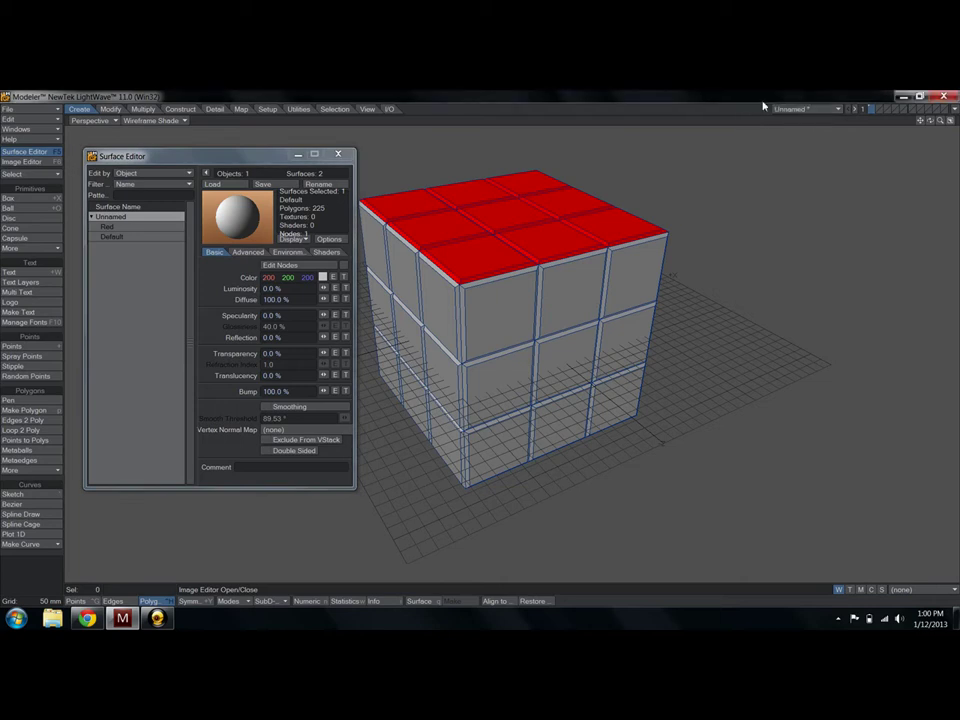
{"action": "left_click", "coordinate": [92, 218]}
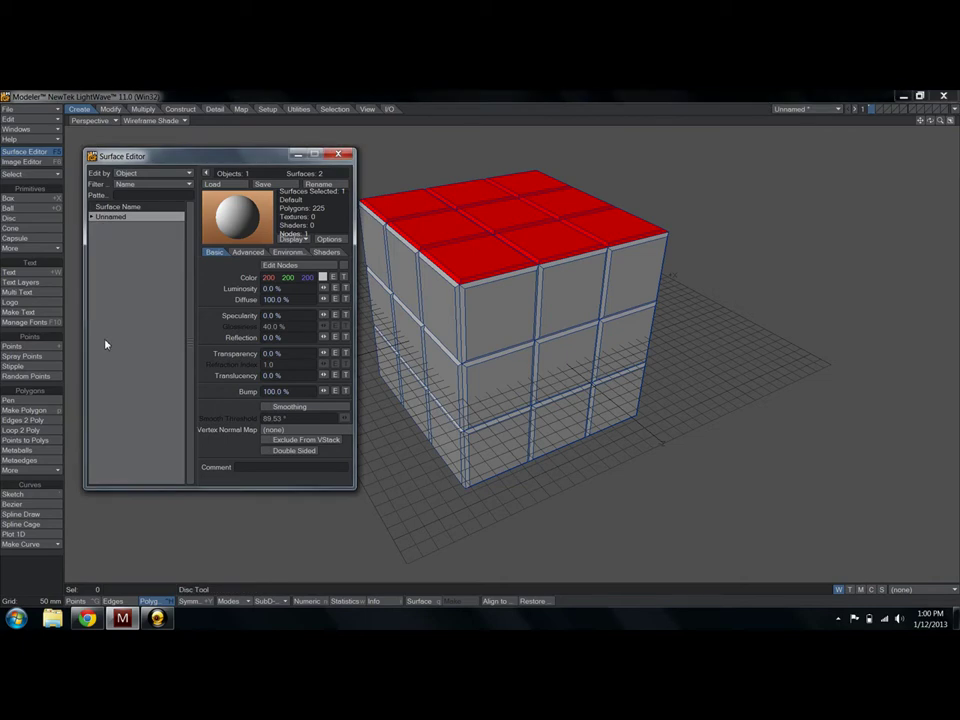
{"action": "left_click", "coordinate": [92, 218]}
{"action": "left_click", "coordinate": [108, 228]}
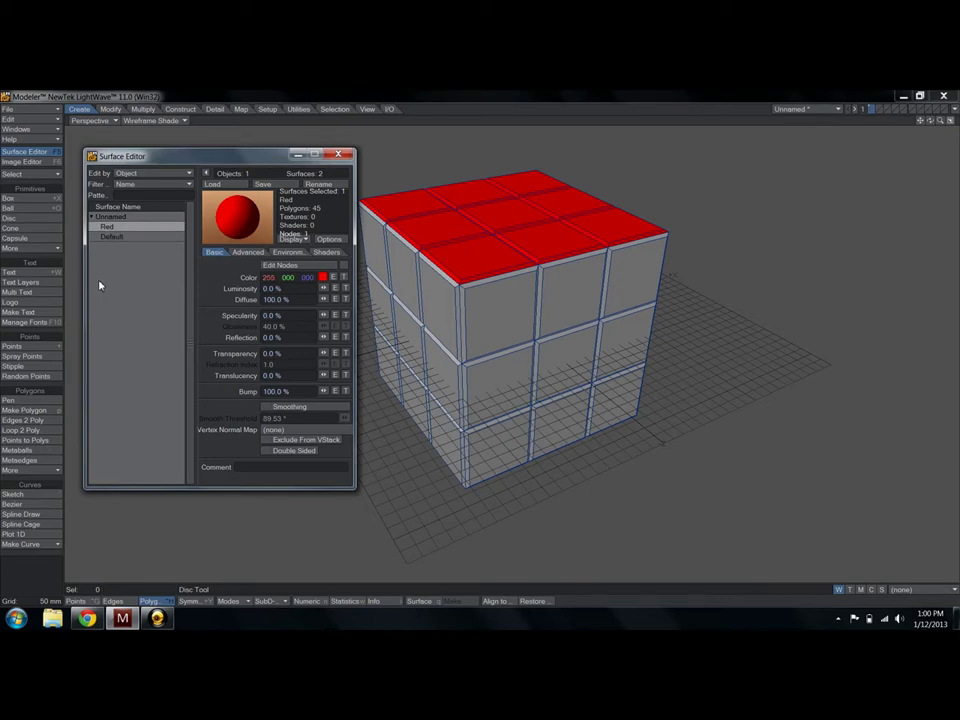
{"action": "left_click", "coordinate": [97, 218]}
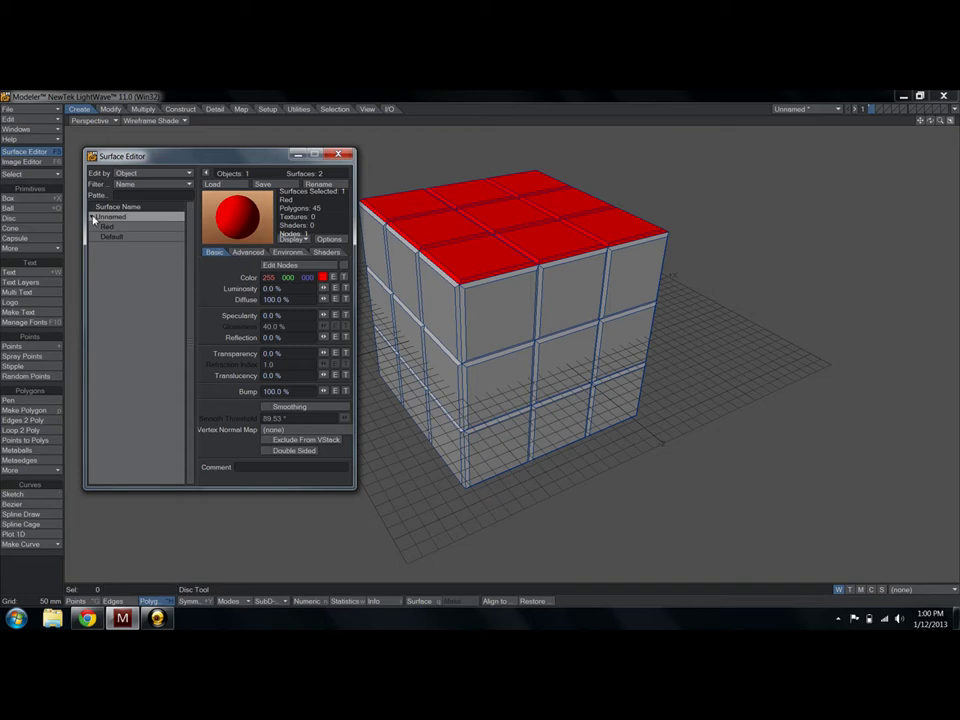
{"action": "left_click", "coordinate": [112, 229]}
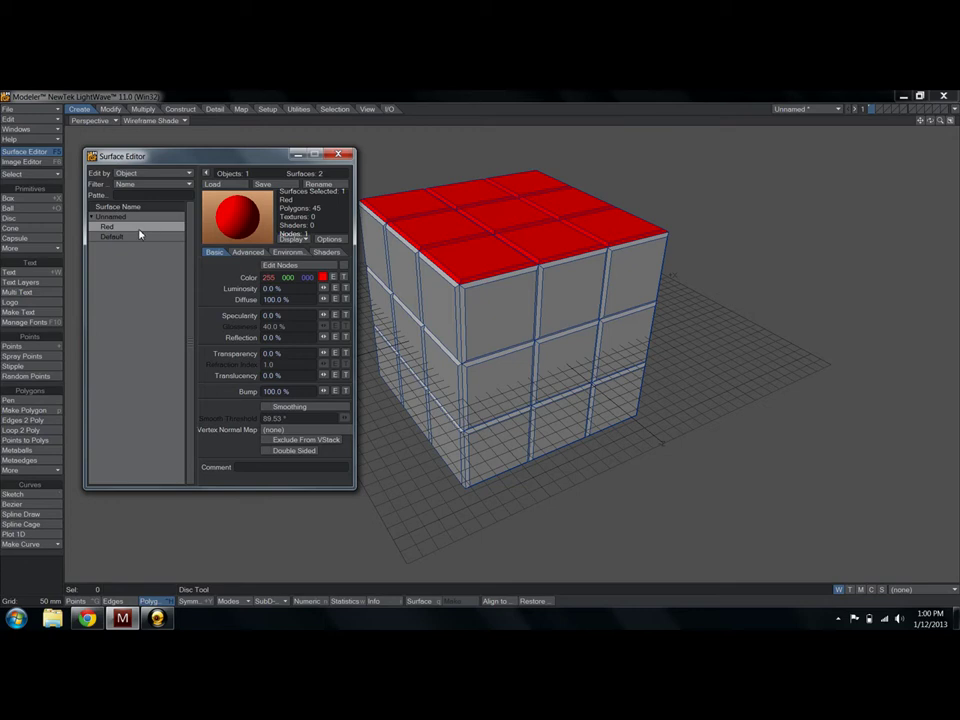
{"action": "left_click", "coordinate": [129, 238]}
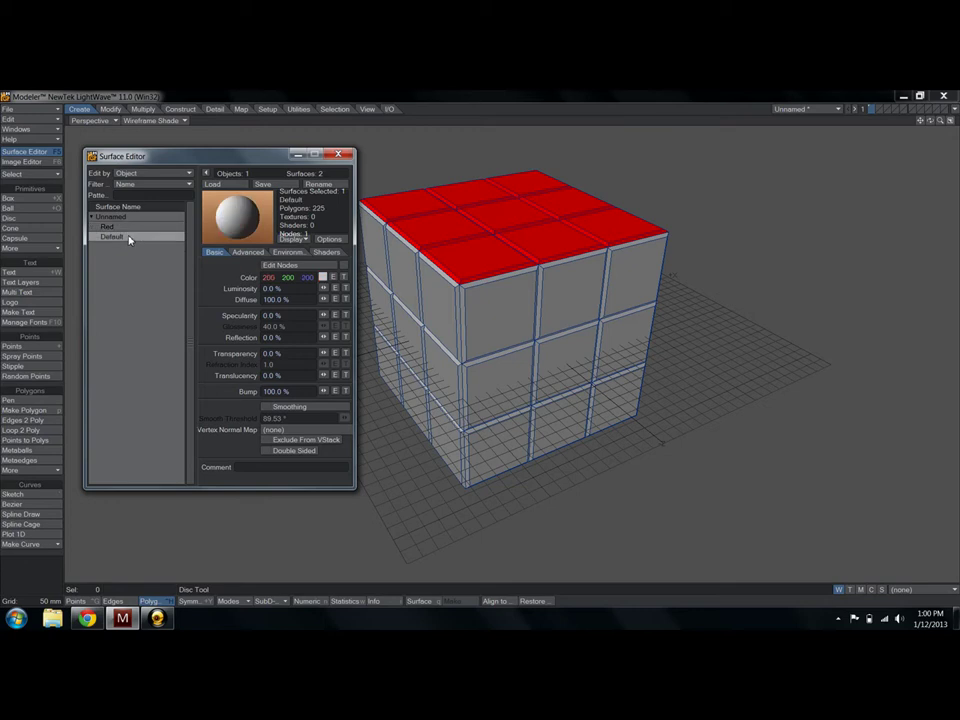
{"action": "left_click", "coordinate": [129, 229]}
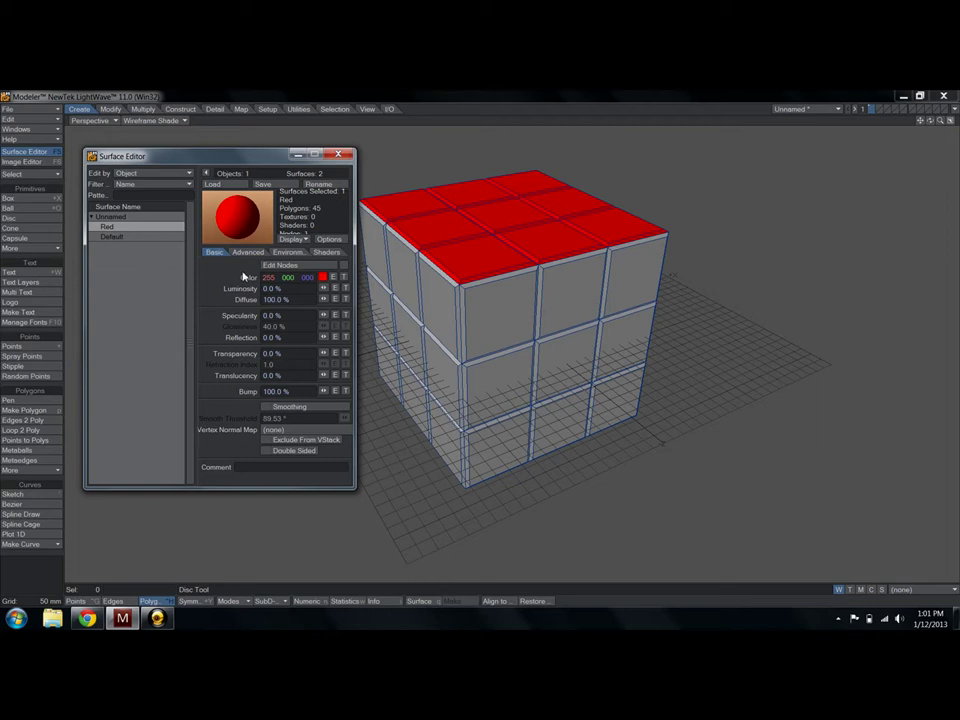
{"action": "left_click", "coordinate": [316, 188]}
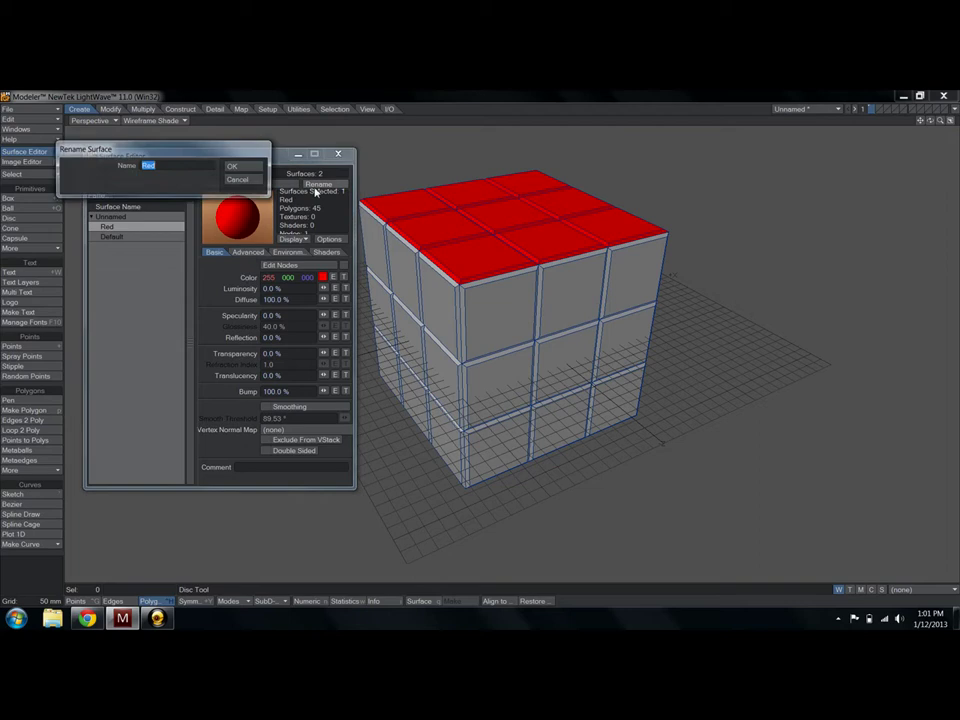
{"action": "left_click", "coordinate": [238, 180]}
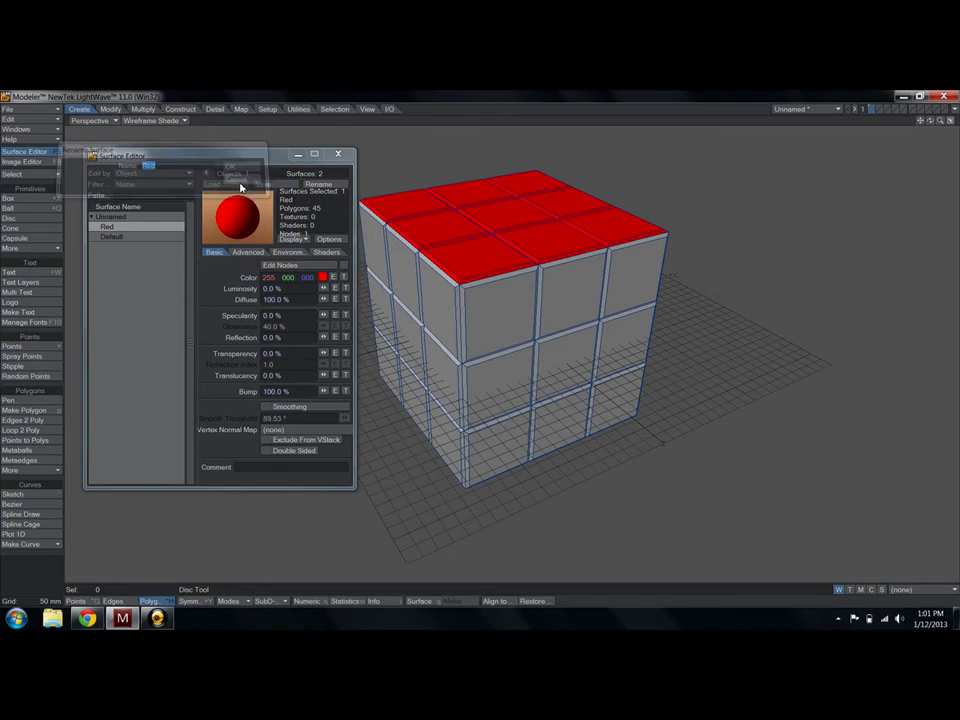
- Review the Red surface's Advanced, Environment and Shaders settings
{"action": "left_click", "coordinate": [113, 237]}
{"action": "left_click", "coordinate": [118, 228]}
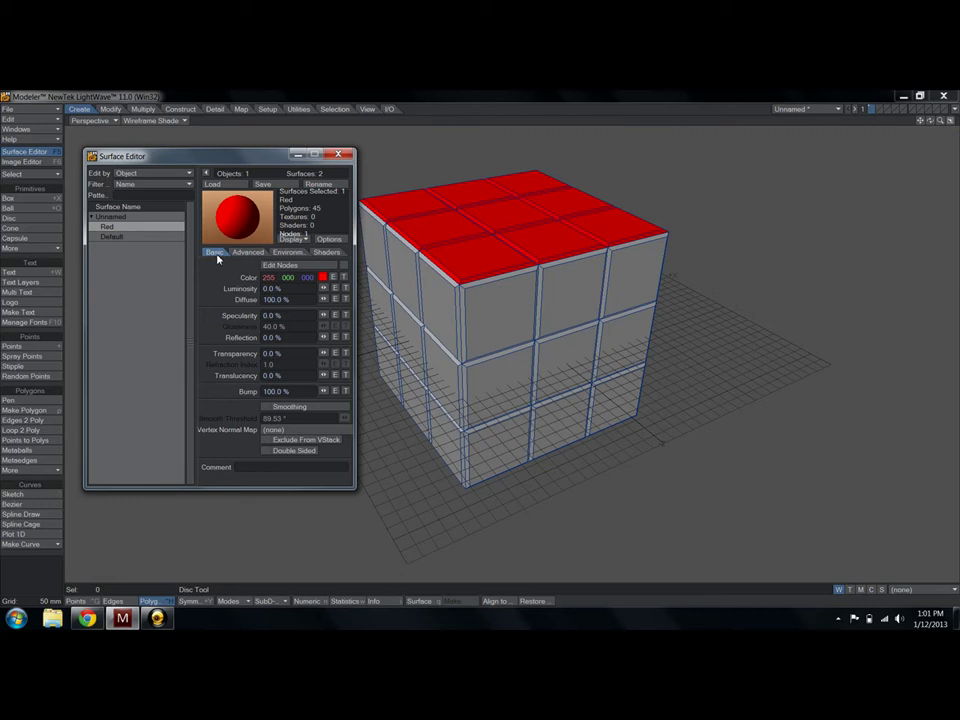
{"action": "left_click", "coordinate": [246, 253]}
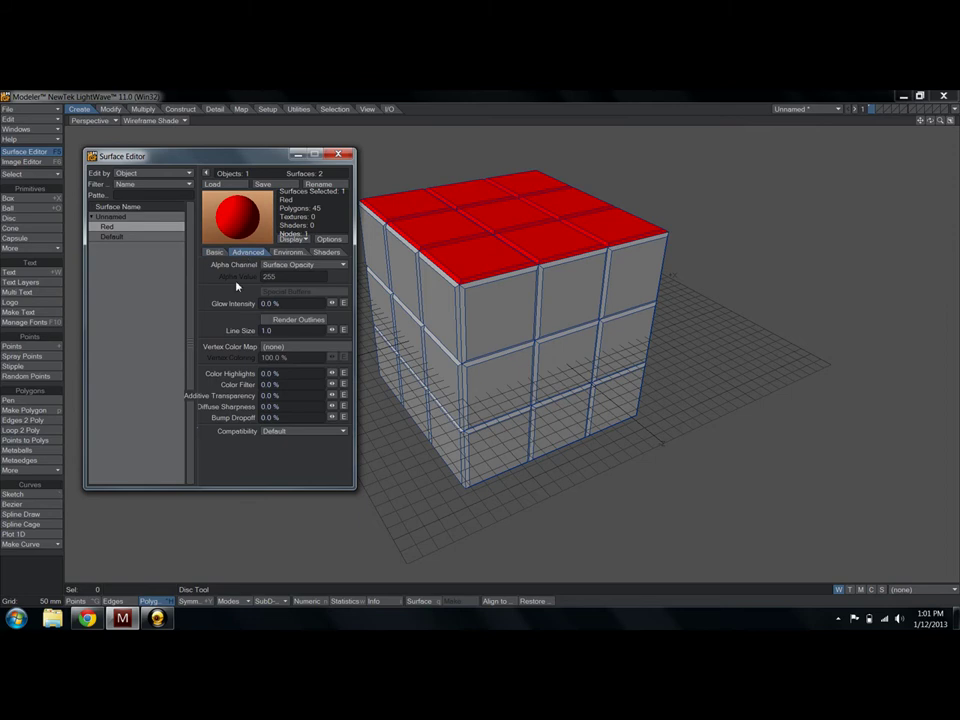
{"action": "left_click", "coordinate": [287, 253]}
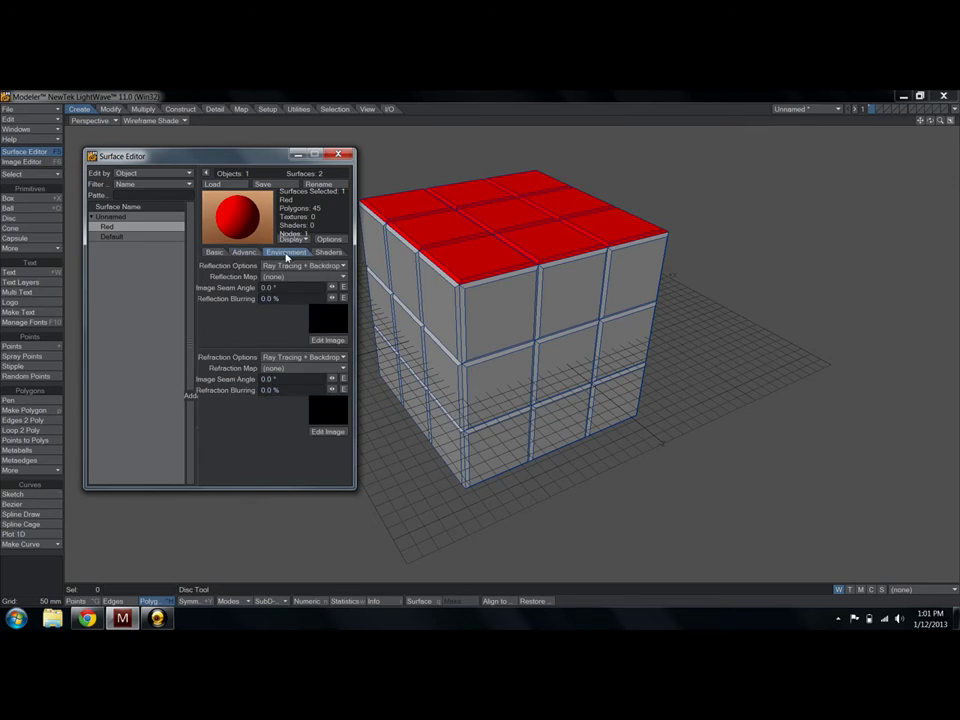
{"action": "left_click", "coordinate": [328, 253]}
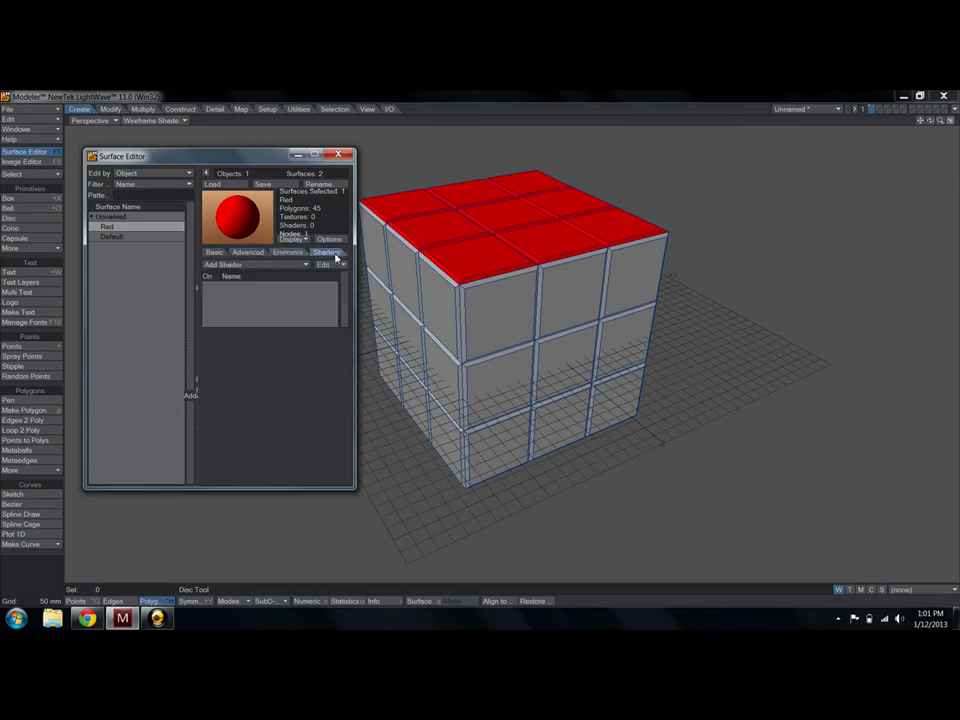
- Review the Red surface's Basic settings and look through its Node Editor, closing it again
{"action": "left_click", "coordinate": [219, 253]}
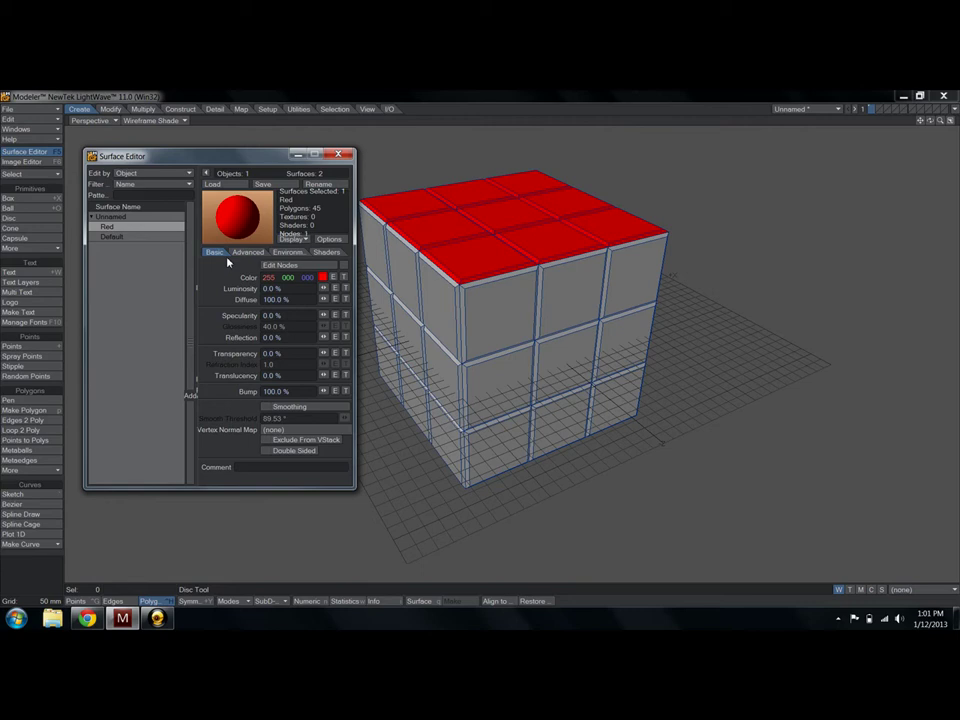
{"action": "left_click", "coordinate": [338, 266]}
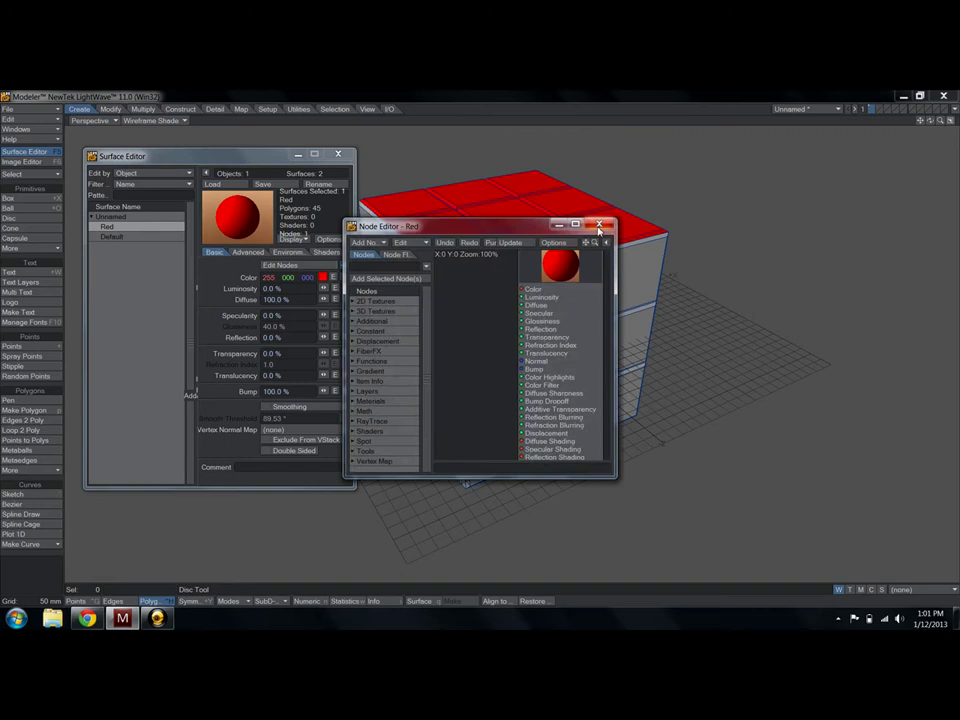
{"action": "left_click", "coordinate": [598, 225]}
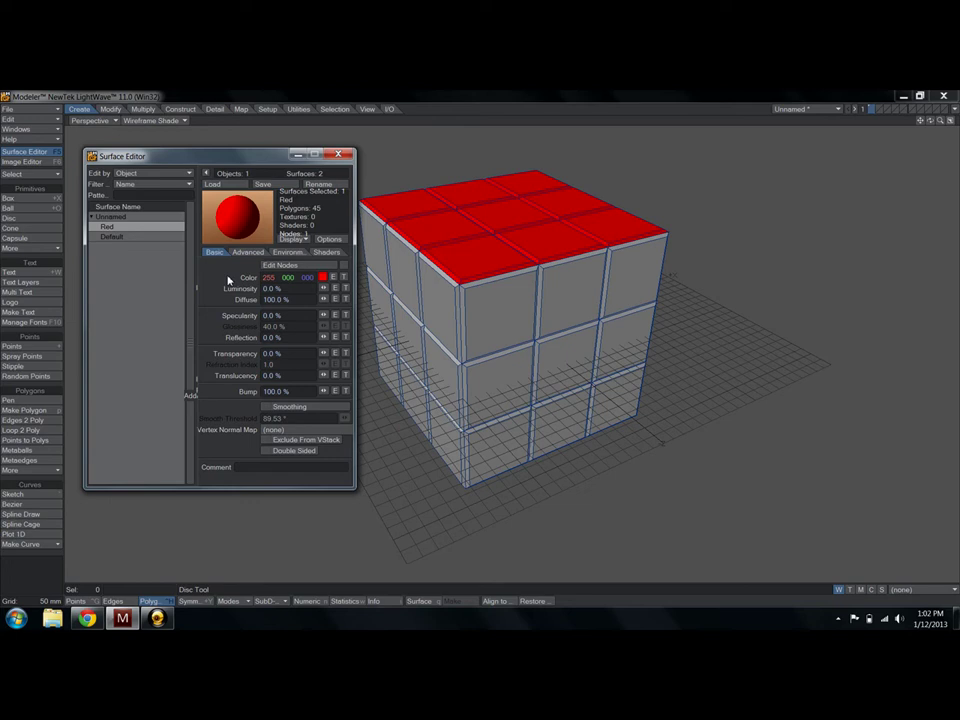
{"action": "left_click", "coordinate": [418, 95]}
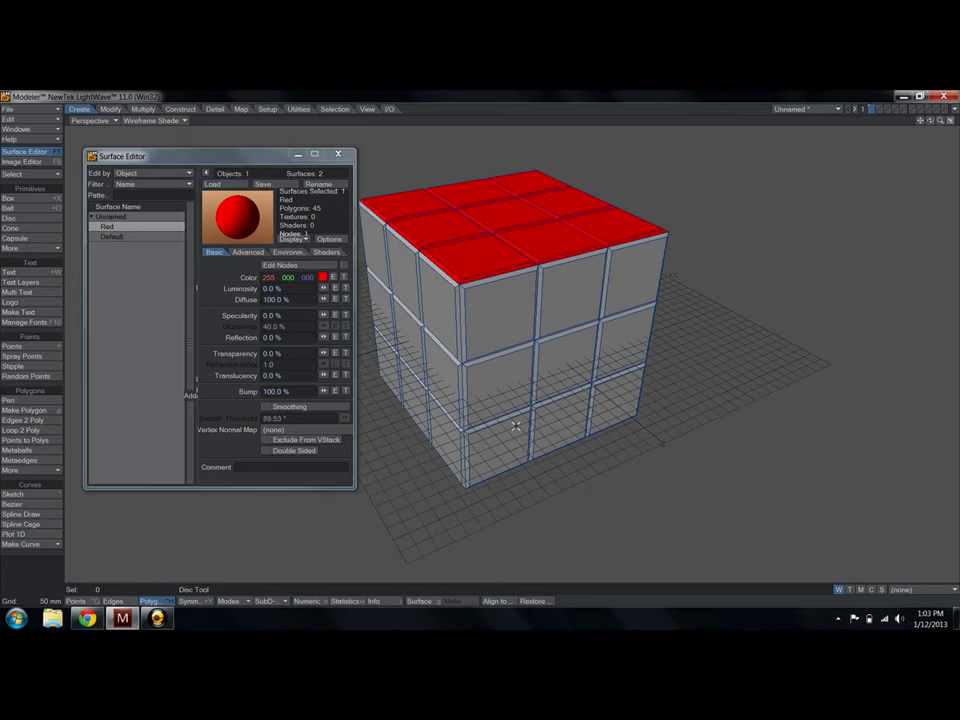
{"action": "left_click_drag", "start_coordinate": [515, 427], "coordinate": [516, 390], "text": "alt"}
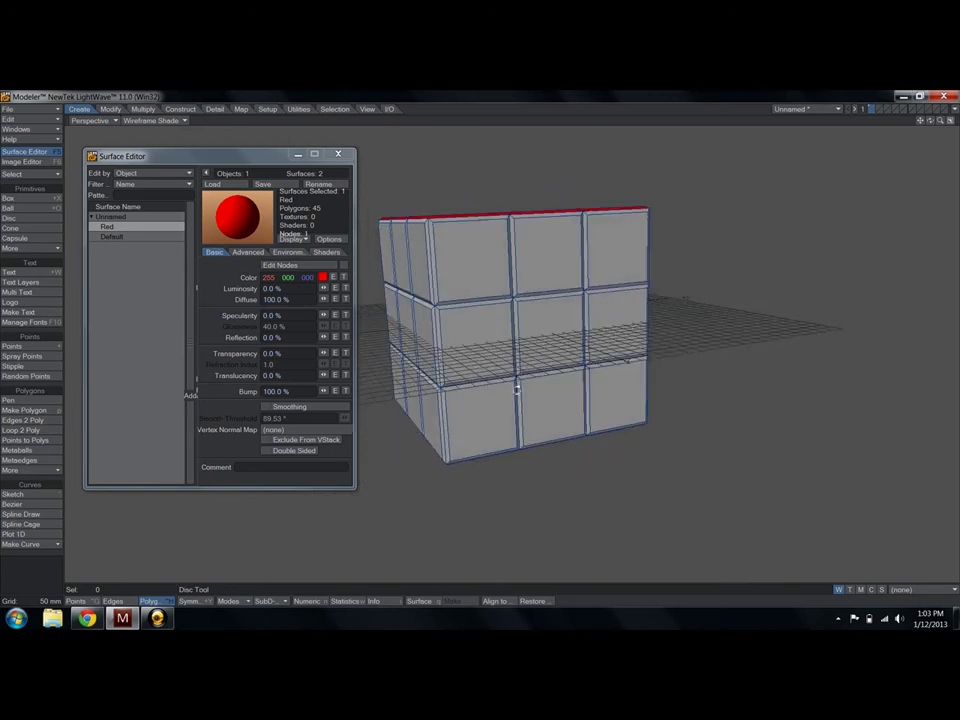
{"action": "left_click", "coordinate": [479, 232]}
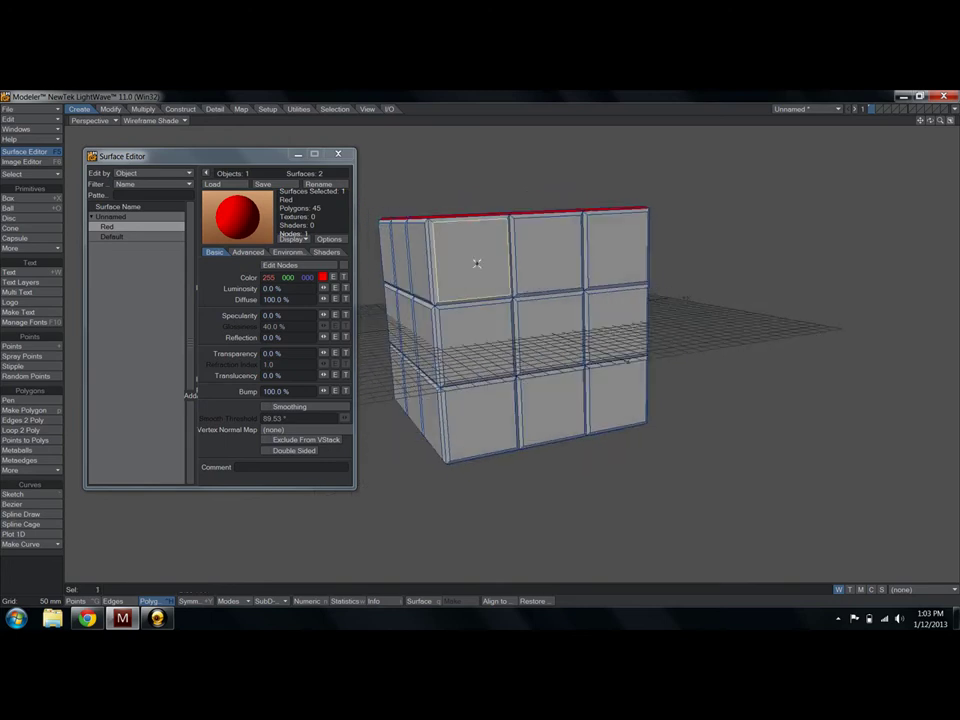
{"action": "left_click", "coordinate": [481, 338]}
{"action": "mouse_move", "coordinate": [481, 338]}
{"action": "left_mouse_down"}
{"action": "mouse_move", "coordinate": [483, 416]}
{"action": "mouse_move", "coordinate": [528, 427]}
{"action": "mouse_move", "coordinate": [564, 409]}
{"action": "mouse_move", "coordinate": [552, 379]}
{"action": "mouse_move", "coordinate": [552, 254]}
{"action": "mouse_move", "coordinate": [586, 254]}
{"action": "mouse_move", "coordinate": [612, 331]}
{"action": "mouse_move", "coordinate": [594, 406]}
{"action": "left_mouse_up"}
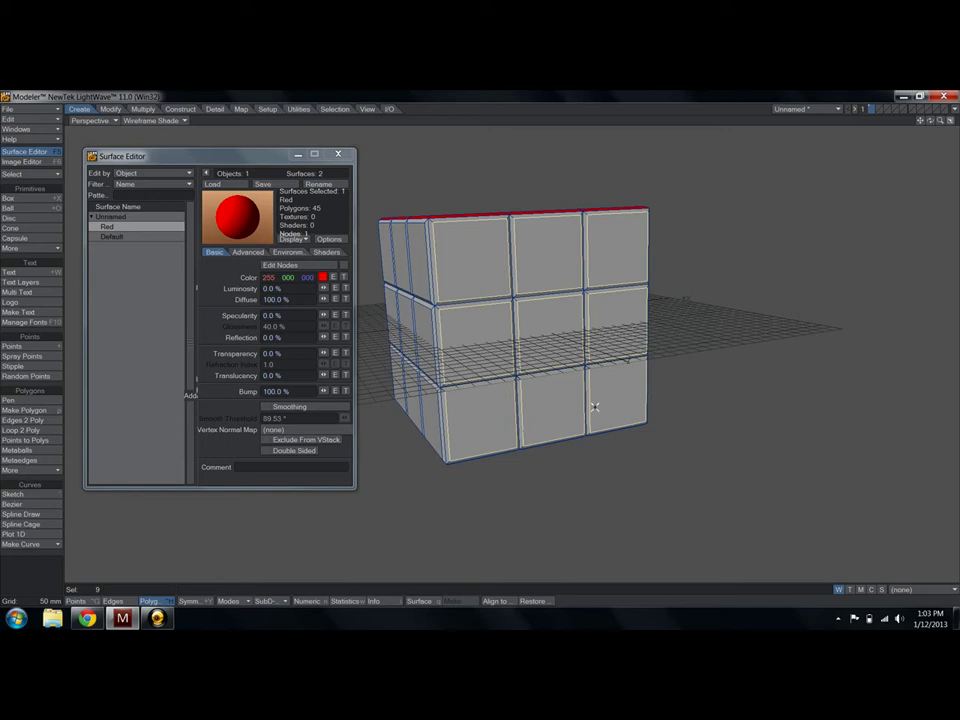
{"action": "key", "text": "]"}
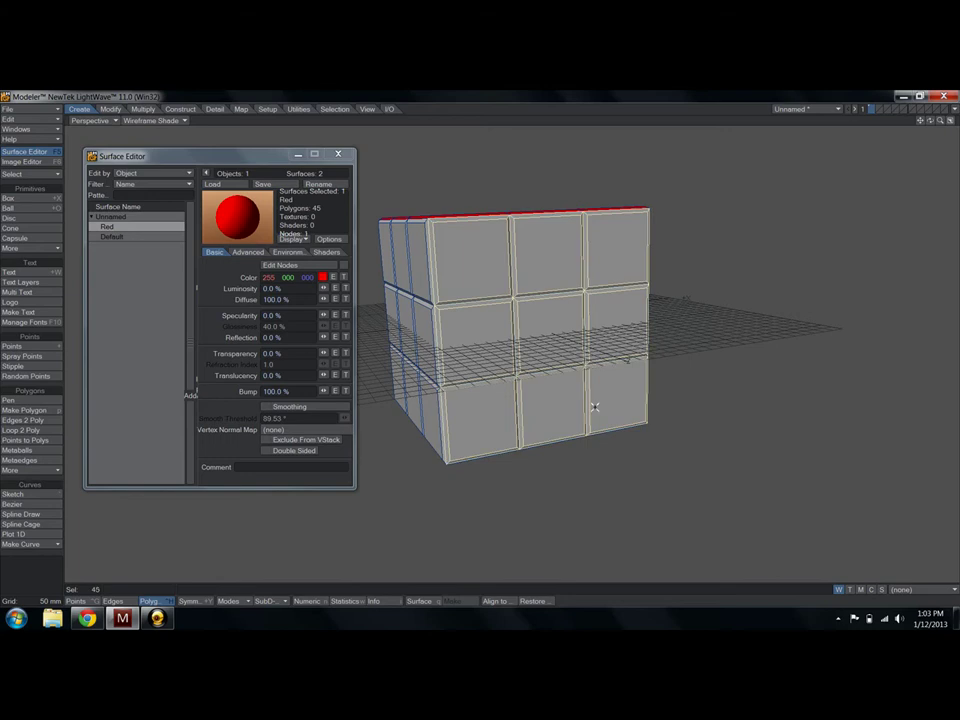
{"action": "key", "text": "shift+]"}
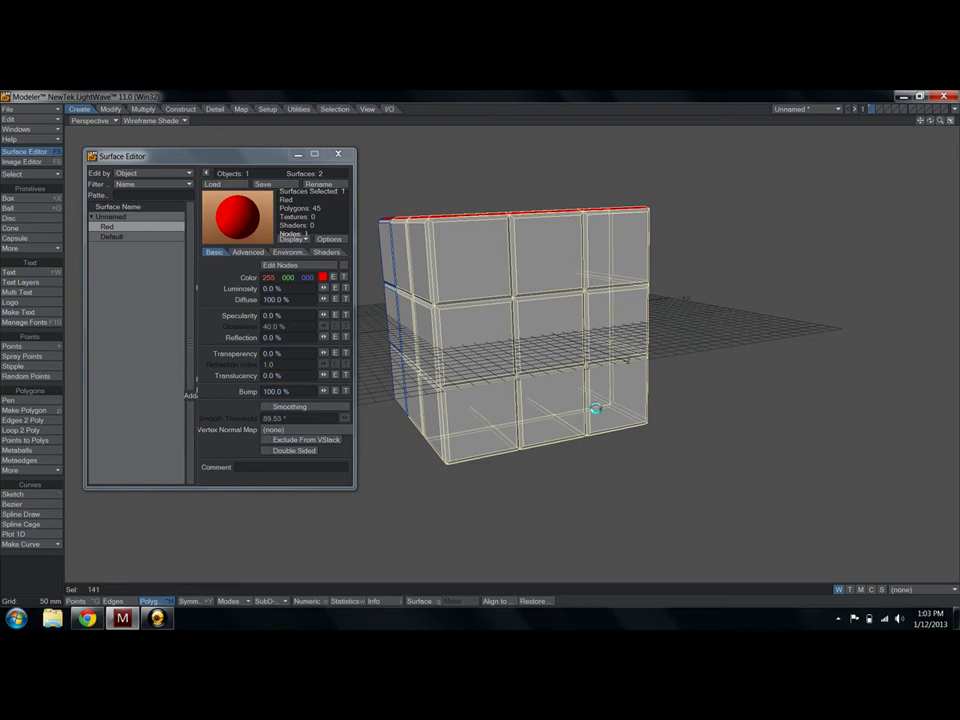
{"action": "key", "text": "slash"}
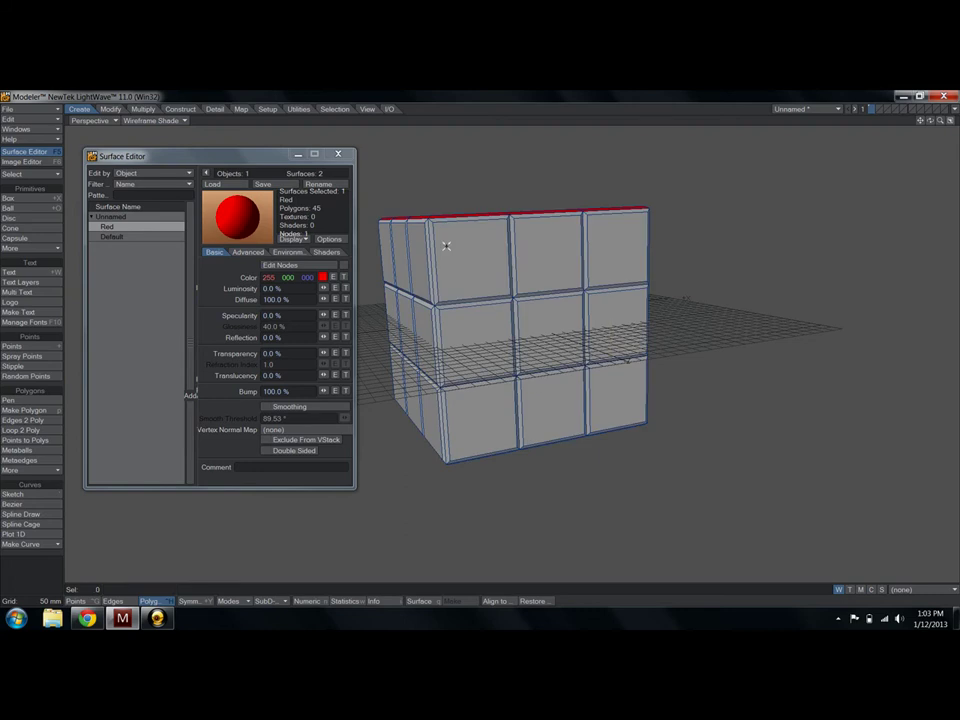
- Assign a new surface named White, colour 255, 255, 255, to the front side face's nine tiles and their bevels, and deselect them
{"action": "left_click", "coordinate": [455, 260]}
{"action": "left_click", "coordinate": [467, 345]}
{"action": "mouse_move", "coordinate": [476, 410]}
{"action": "left_mouse_down"}
{"action": "mouse_move", "coordinate": [555, 409]}
{"action": "mouse_move", "coordinate": [550, 260]}
{"action": "mouse_move", "coordinate": [611, 257]}
{"action": "mouse_move", "coordinate": [606, 389]}
{"action": "left_mouse_up"}
{"action": "key", "text": "bracketright"}
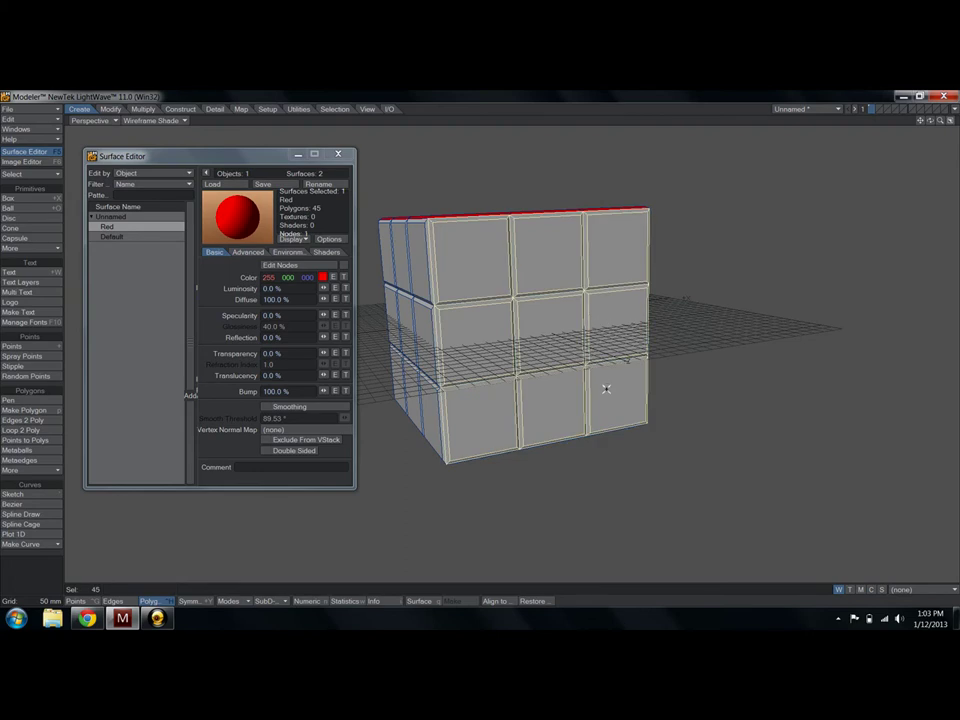
{"action": "key", "text": "q"}
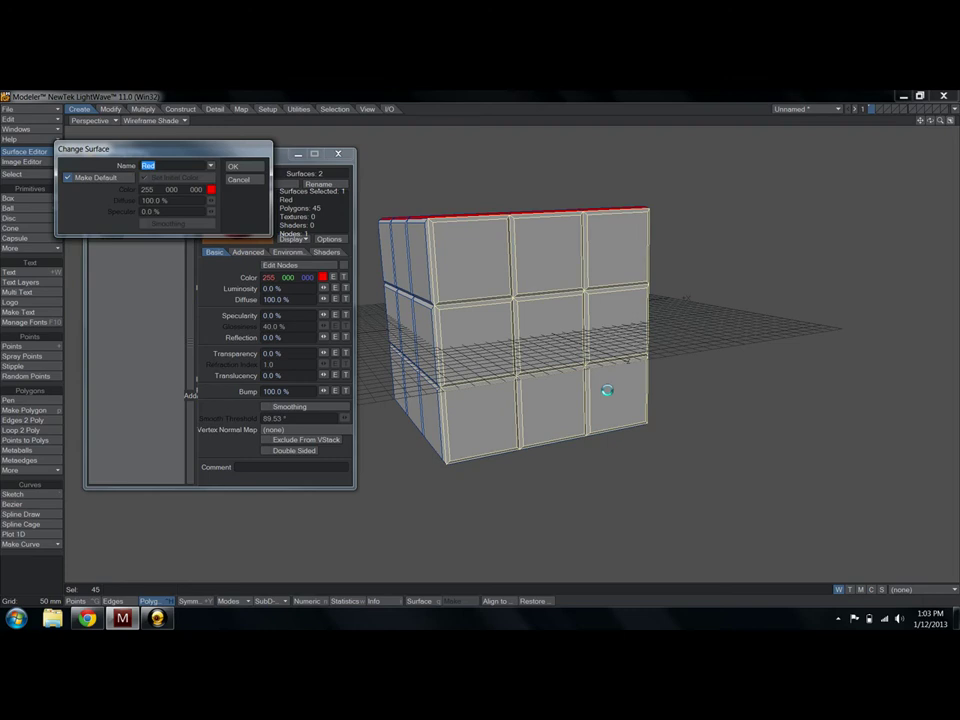
{"action": "type", "text": "White"}
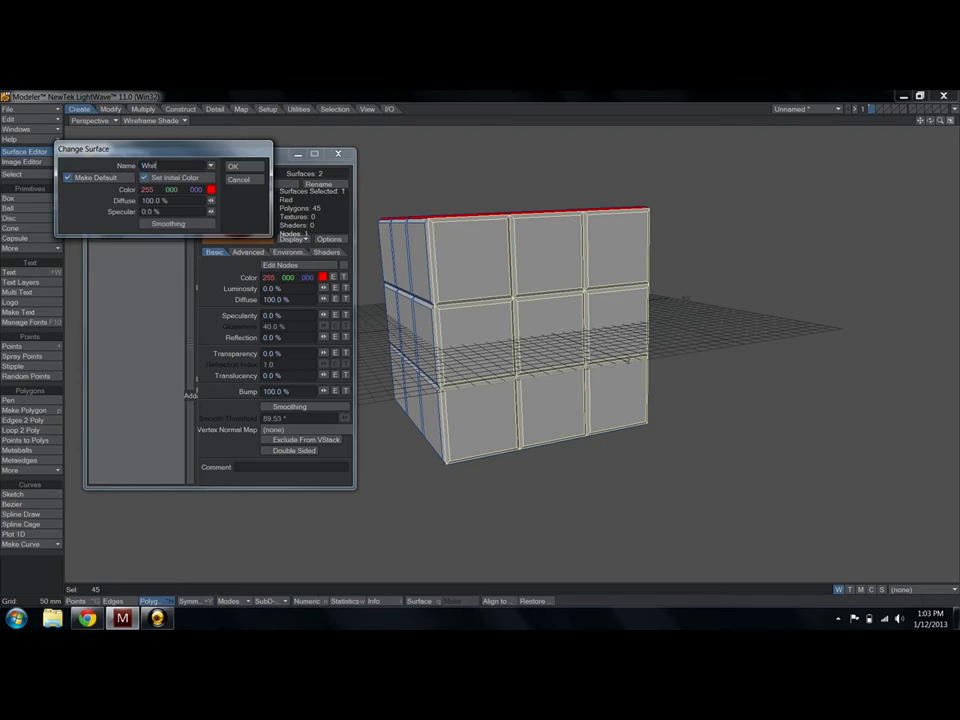
{"action": "left_click", "coordinate": [211, 189]}
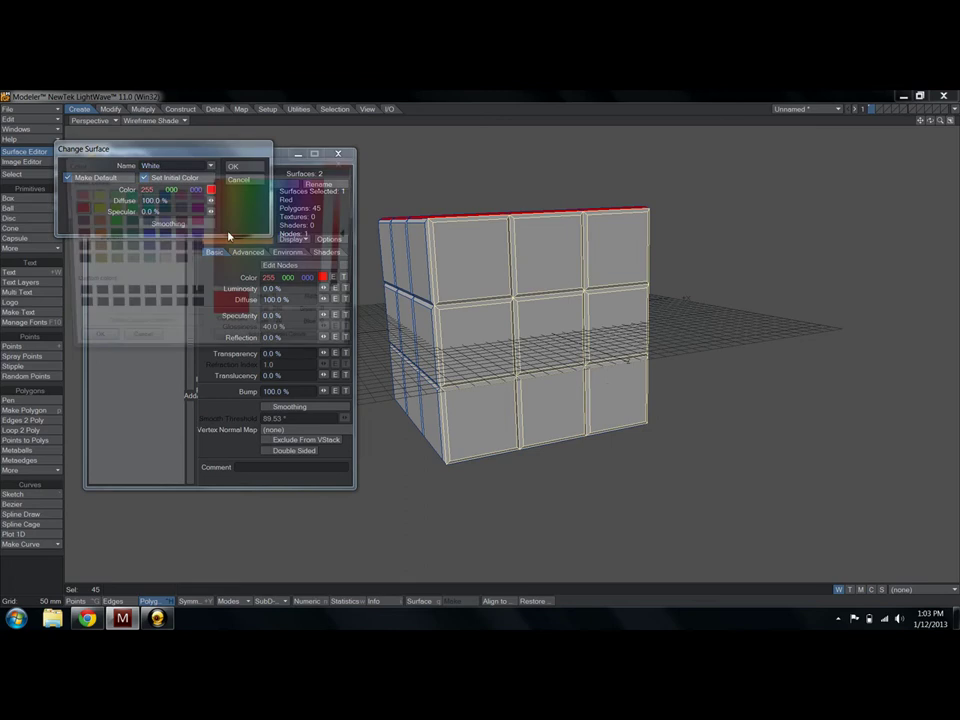
{"action": "left_click", "coordinate": [196, 261]}
{"action": "left_click", "coordinate": [88, 345]}
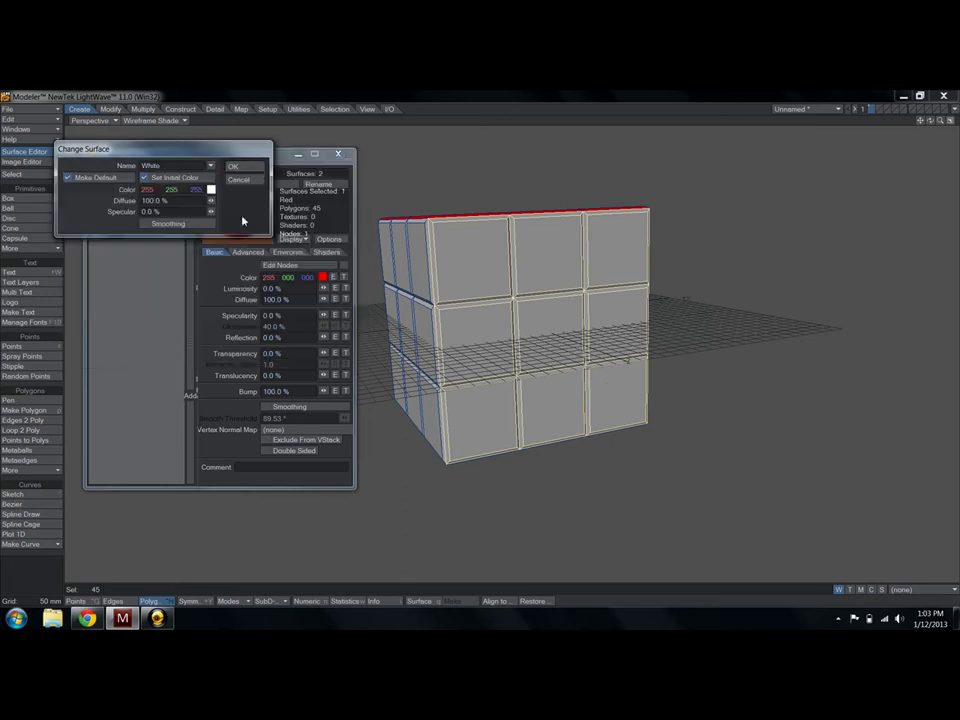
{"action": "left_click", "coordinate": [260, 172]}
{"action": "key", "text": "slash"}
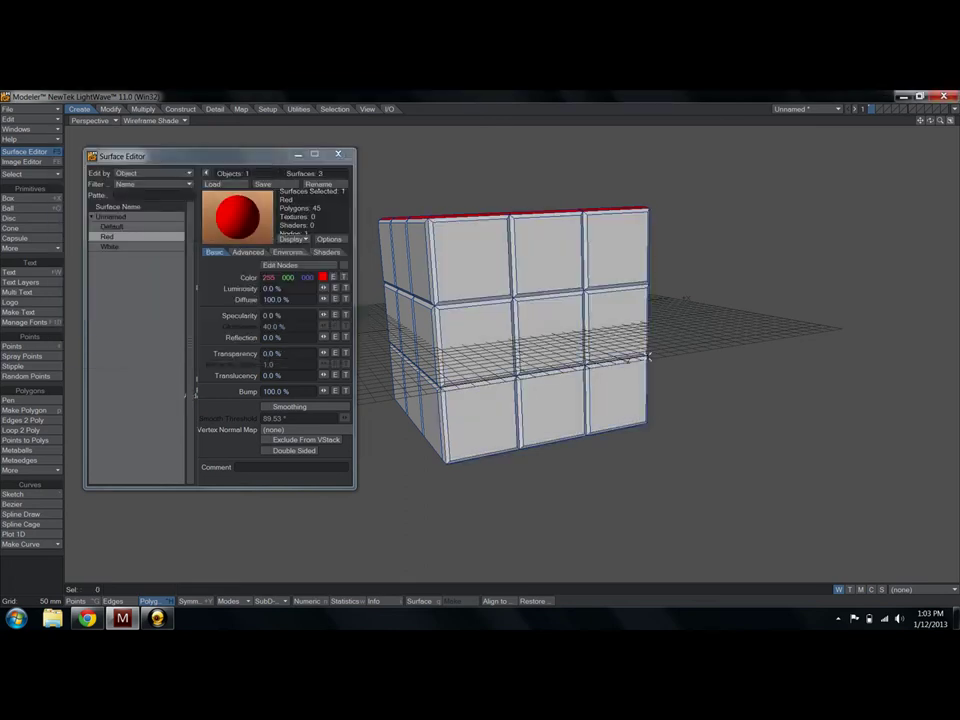
- Set the Default surface's colour to black (0, 0, 0) in the Surface Editor
{"action": "left_click_drag", "start_coordinate": [355, 268], "coordinate": [315, 302], "text": "alt"}
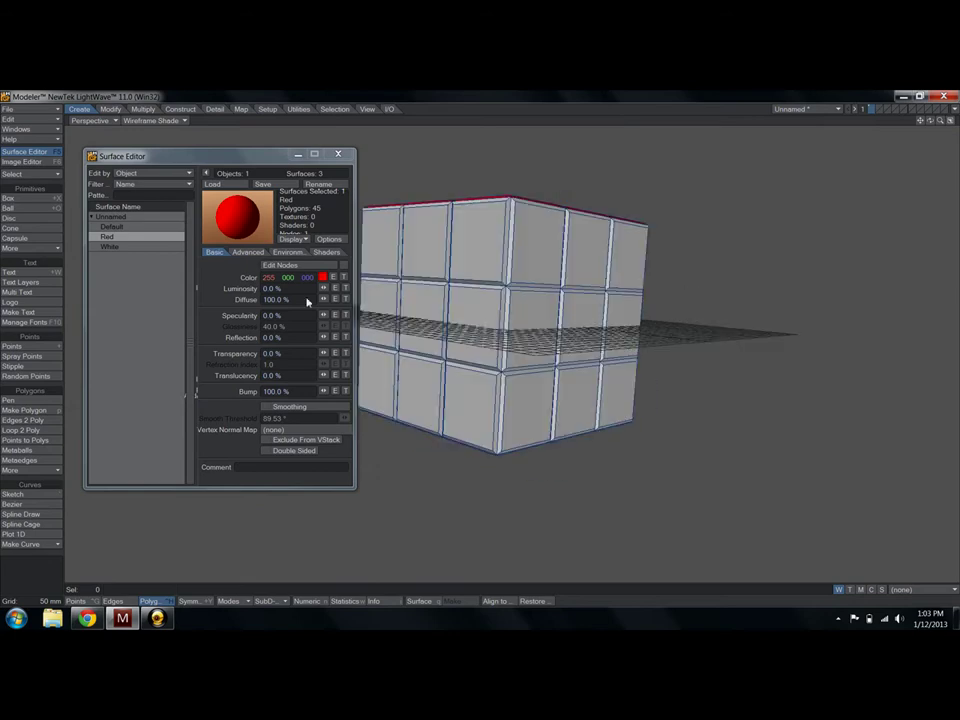
{"action": "left_click", "coordinate": [112, 247]}
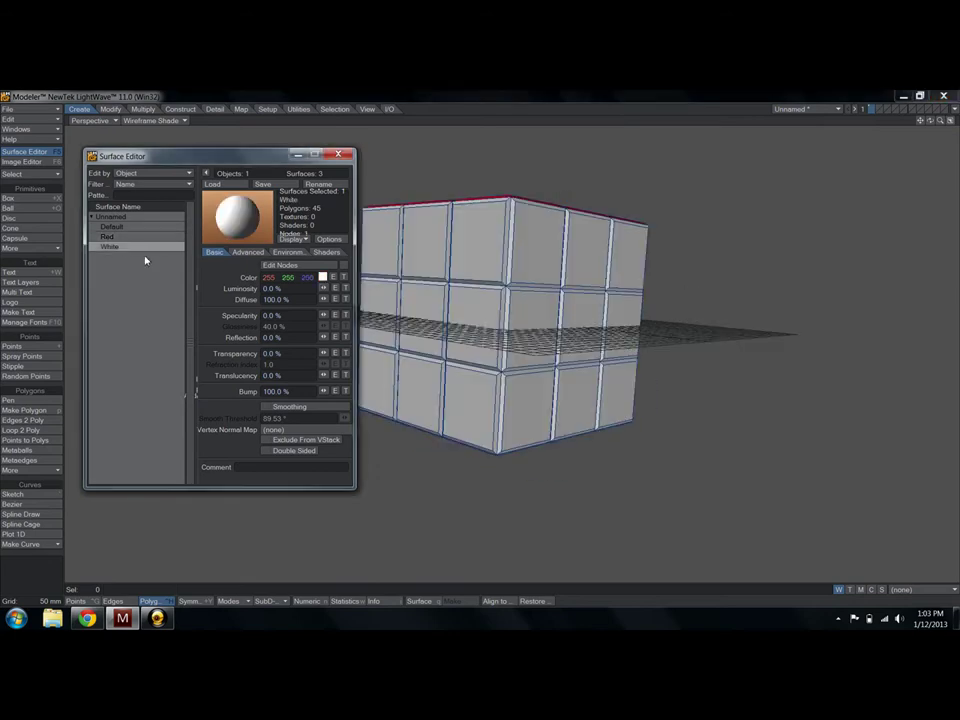
{"action": "left_click", "coordinate": [127, 230]}
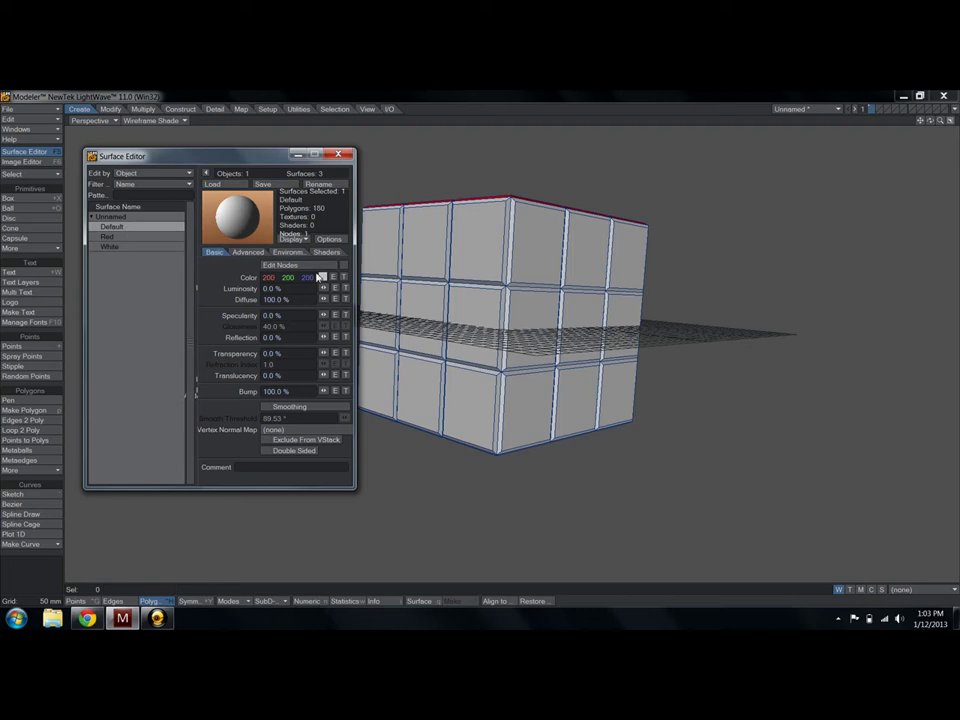
{"action": "left_click", "coordinate": [322, 277]}
{"action": "left_click", "coordinate": [104, 268]}
{"action": "left_click", "coordinate": [116, 353]}
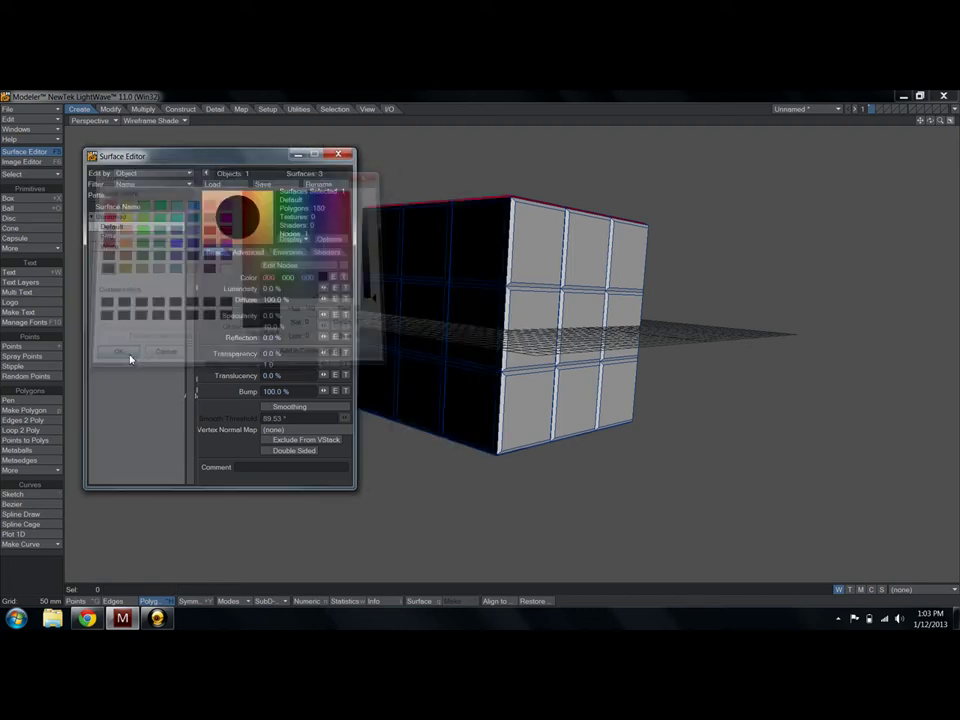
- Assign a new surface named Green, colour 0, 128, 0, to the tiles and bevels of the black side face beside the white one, and deselect
{"action": "left_click_drag", "start_coordinate": [490, 368], "coordinate": [398, 268], "text": "alt"}
{"action": "left_click", "coordinate": [398, 268]}
{"action": "left_click", "coordinate": [484, 253]}
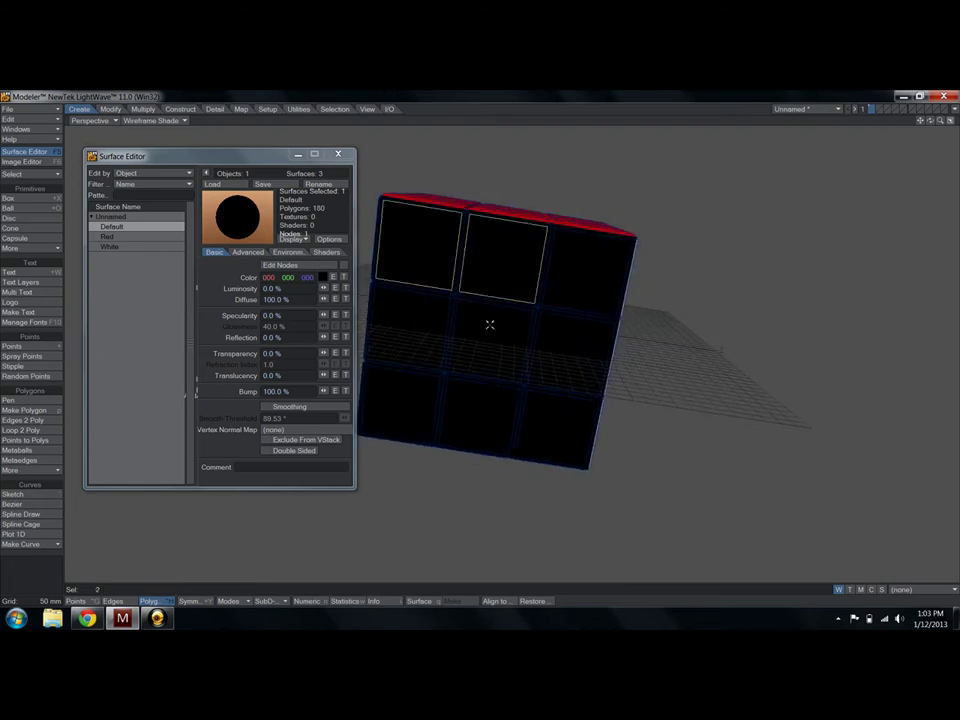
{"action": "left_click", "coordinate": [489, 324]}
{"action": "left_click", "coordinate": [407, 334]}
{"action": "mouse_move", "coordinate": [419, 407]}
{"action": "left_mouse_down"}
{"action": "mouse_move", "coordinate": [559, 418]}
{"action": "mouse_move", "coordinate": [589, 291]}
{"action": "left_mouse_up"}
{"action": "key", "text": "bracketright"}
{"action": "type", "text": "q"}
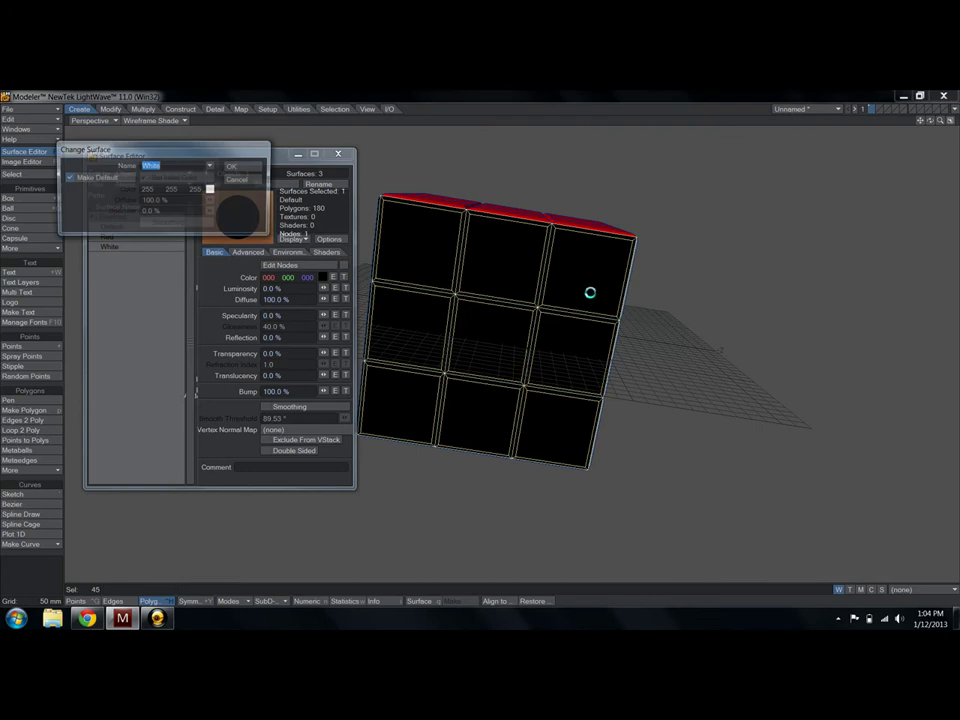
{"action": "type", "text": "Green"}
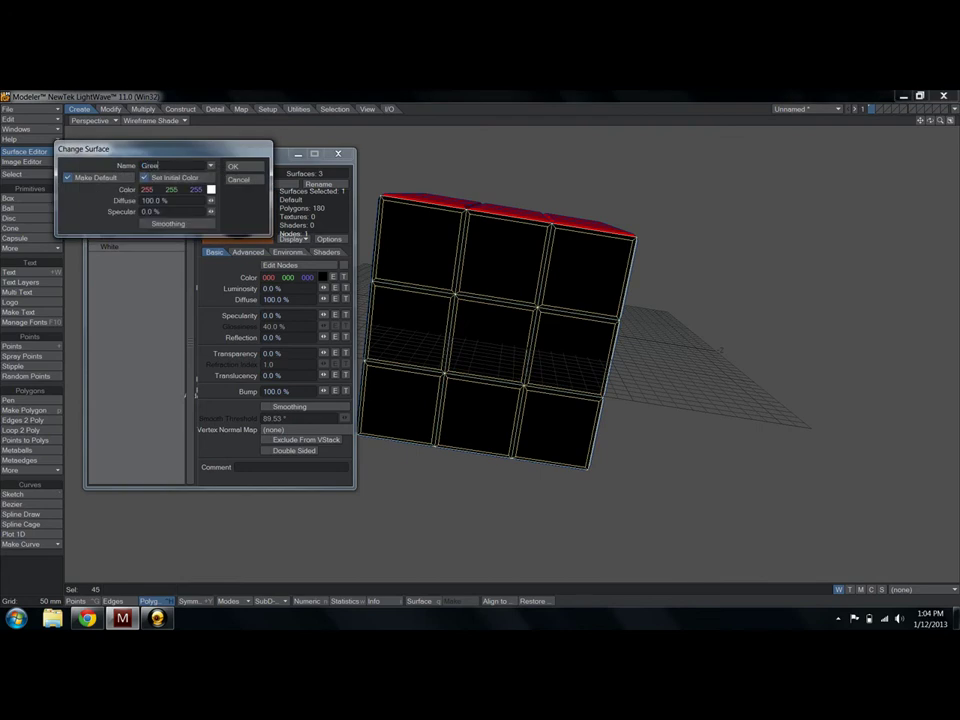
{"action": "left_click", "coordinate": [210, 189]}
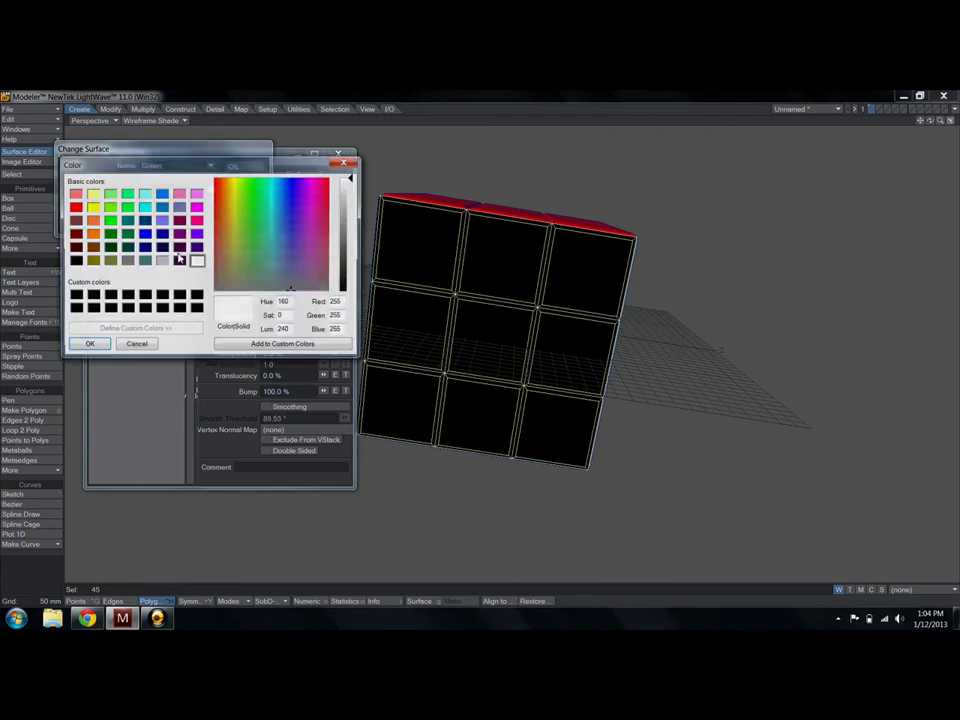
{"action": "left_click", "coordinate": [108, 233]}
{"action": "left_click", "coordinate": [87, 345]}
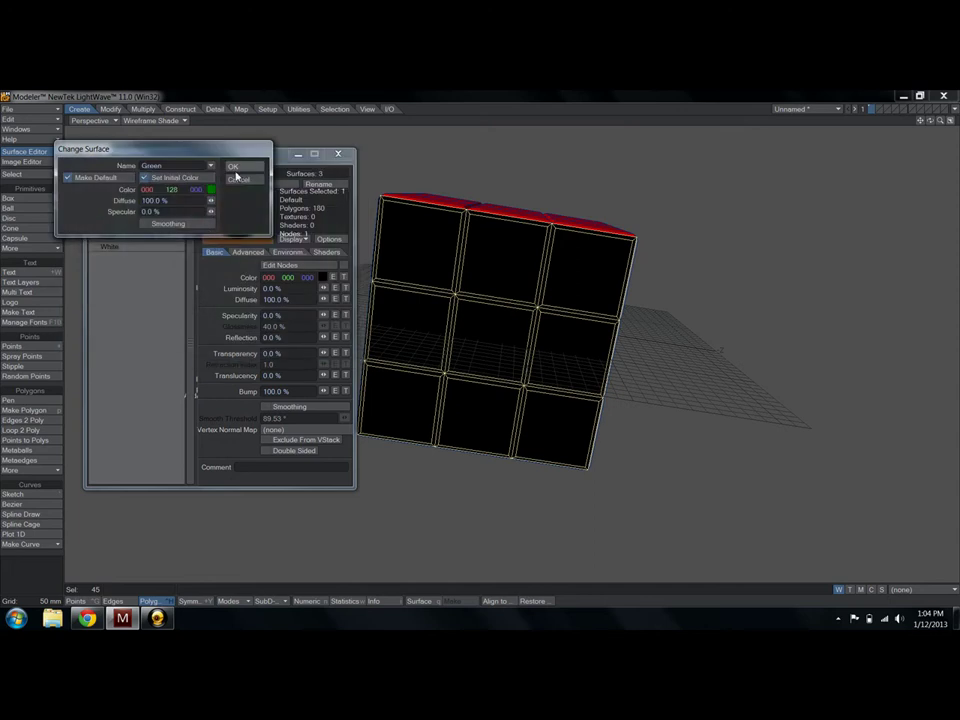
{"action": "left_click", "coordinate": [236, 168]}
{"action": "left_click", "coordinate": [651, 238]}
- Assign a new surface named Orange, colour 255, 128, 0, to the nine tiles and bevels of the cube's underside, and deselect them
{"action": "left_click_drag", "start_coordinate": [651, 238], "coordinate": [527, 167], "text": "alt"}
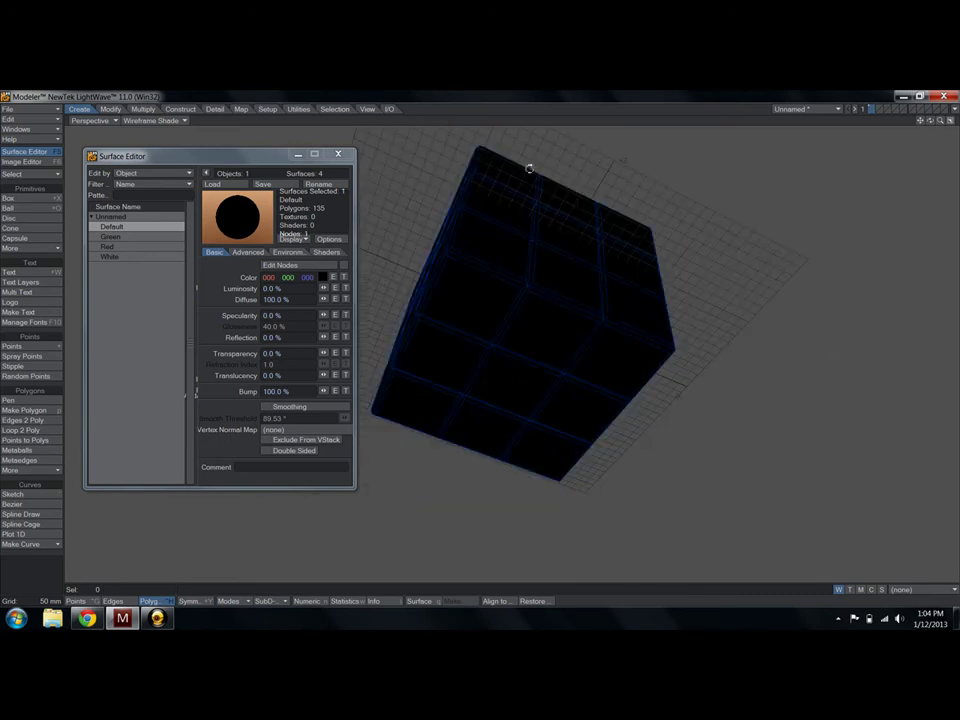
{"action": "left_click", "coordinate": [476, 294]}
{"action": "mouse_move", "coordinate": [453, 371]}
{"action": "left_mouse_down"}
{"action": "mouse_move", "coordinate": [456, 423]}
{"action": "mouse_move", "coordinate": [528, 343]}
{"action": "mouse_move", "coordinate": [594, 348]}
{"action": "left_mouse_up"}
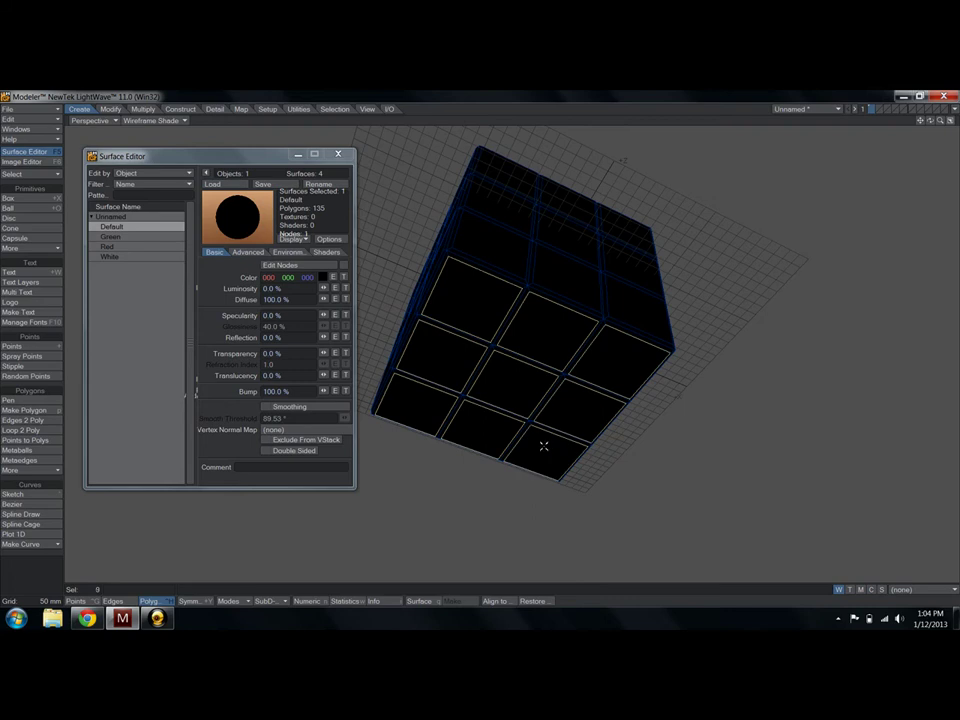
{"action": "type", "text": "]q"}
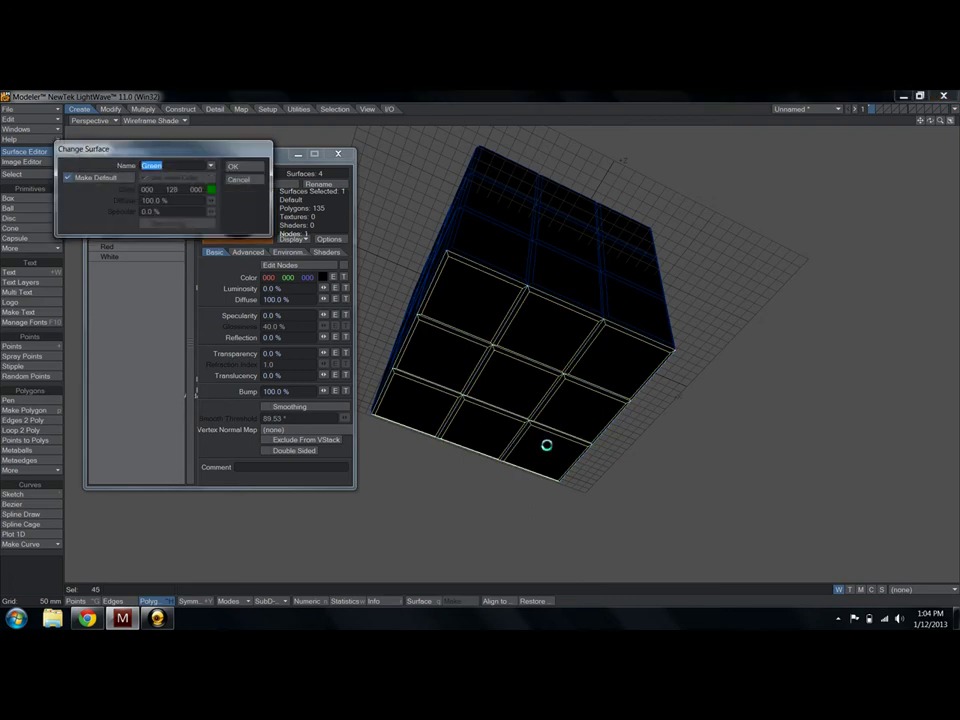
{"action": "type", "text": "Green"}
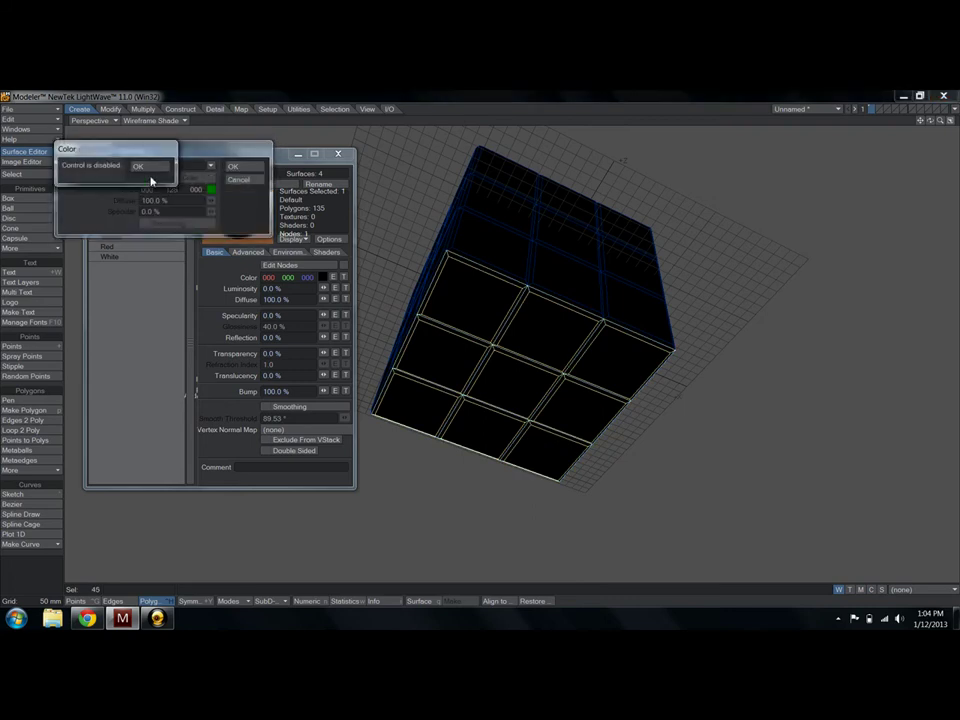
{"action": "left_click_drag", "start_coordinate": [176, 168], "coordinate": [122, 169]}
{"action": "type", "text": "Orange"}
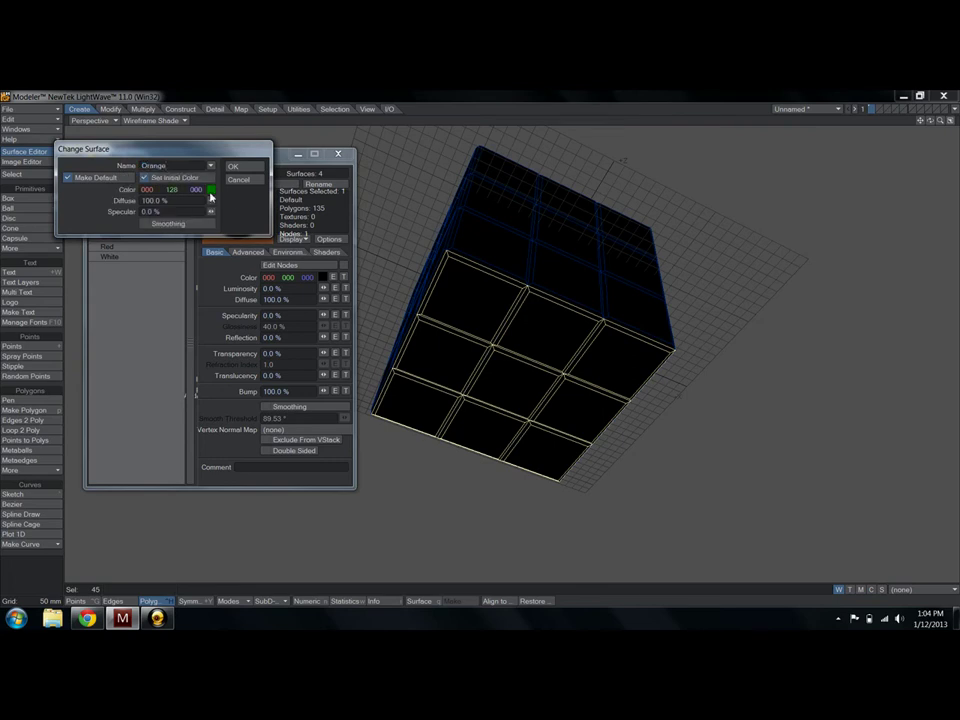
{"action": "left_click", "coordinate": [211, 190]}
{"action": "left_click", "coordinate": [91, 234]}
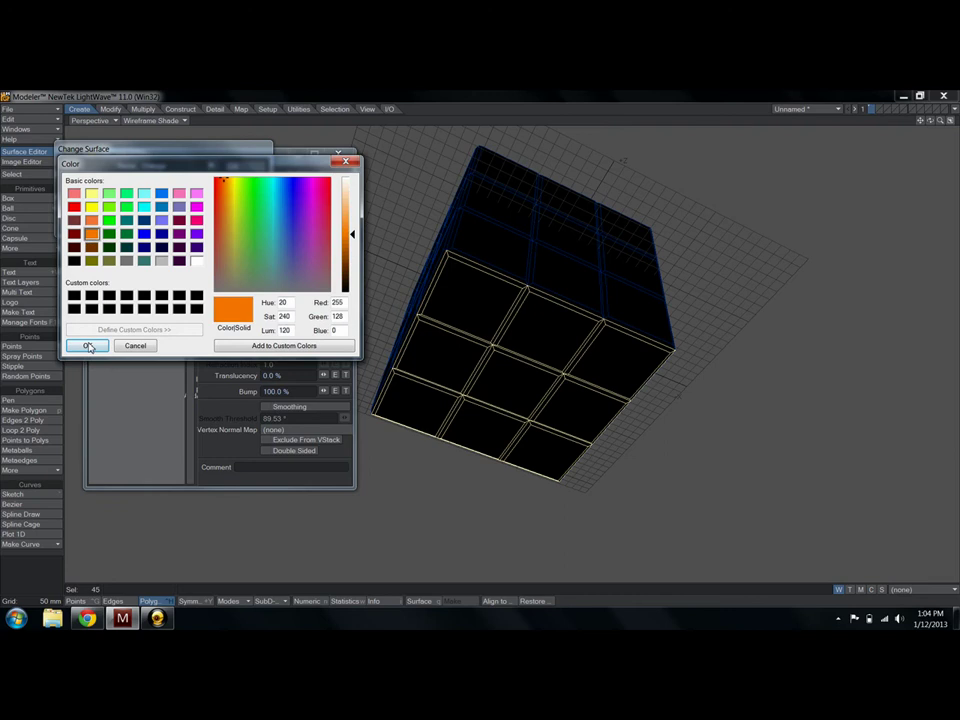
{"action": "left_click", "coordinate": [87, 345]}
{"action": "left_click", "coordinate": [233, 166]}
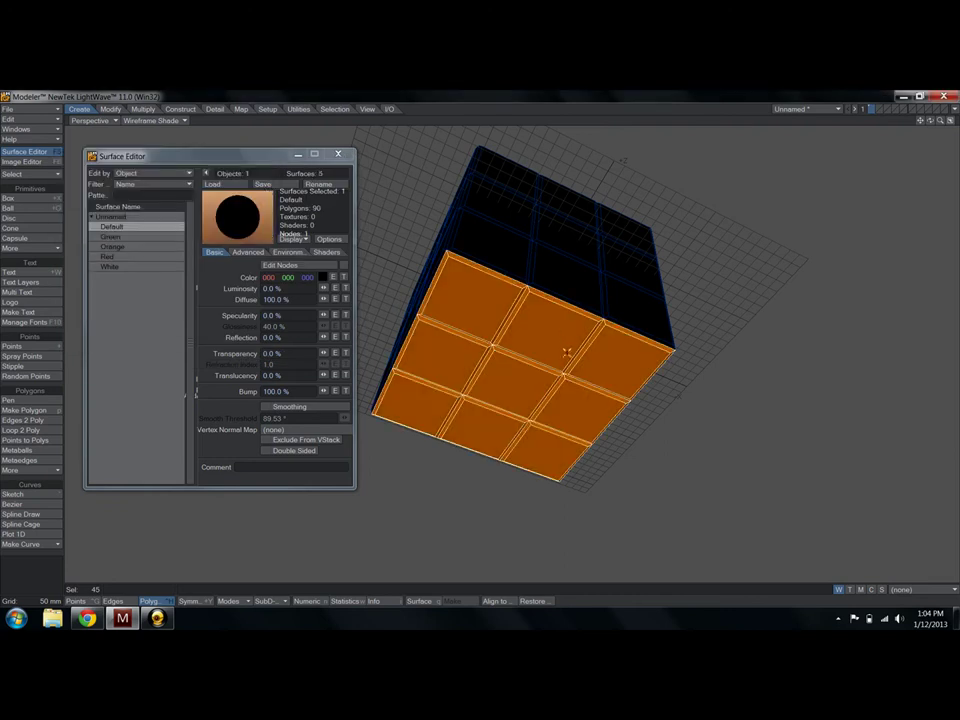
{"action": "key", "text": "slash"}
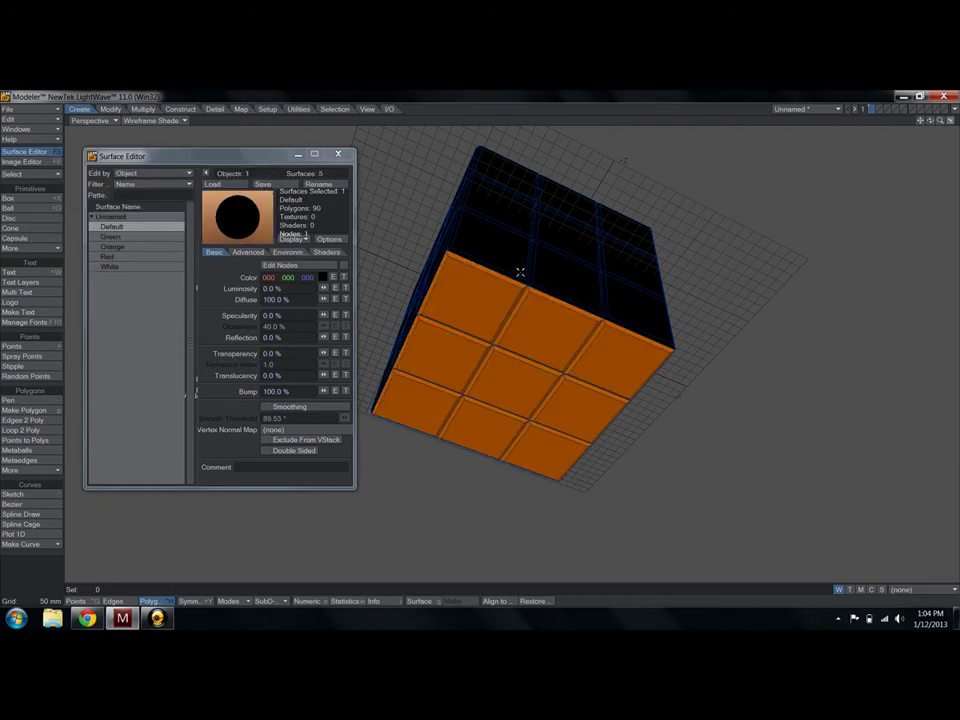
- Assign a new surface named Yellow, colour 255, 255, 0, to the nine tiles and bevels of the black side face opposite the green one
{"action": "mouse_move", "coordinate": [496, 281]}
{"action": "left_mouse_down", "text": "alt"}
{"action": "mouse_move", "coordinate": [540, 340]}
{"action": "mouse_move", "coordinate": [567, 343]}
{"action": "mouse_move", "coordinate": [489, 305]}
{"action": "mouse_move", "coordinate": [713, 326]}
{"action": "mouse_move", "coordinate": [638, 320]}
{"action": "mouse_move", "coordinate": [604, 287]}
{"action": "mouse_move", "coordinate": [530, 247]}
{"action": "mouse_move", "coordinate": [592, 297]}
{"action": "mouse_move", "coordinate": [503, 469]}
{"action": "mouse_move", "coordinate": [553, 359]}
{"action": "mouse_move", "coordinate": [545, 420]}
{"action": "mouse_move", "coordinate": [588, 290]}
{"action": "mouse_move", "coordinate": [486, 252]}
{"action": "mouse_move", "coordinate": [478, 319]}
{"action": "mouse_move", "coordinate": [498, 406]}
{"action": "mouse_move", "coordinate": [551, 392]}
{"action": "mouse_move", "coordinate": [533, 252]}
{"action": "mouse_move", "coordinate": [622, 255]}
{"action": "mouse_move", "coordinate": [622, 372]}
{"action": "left_mouse_up", "text": "alt"}
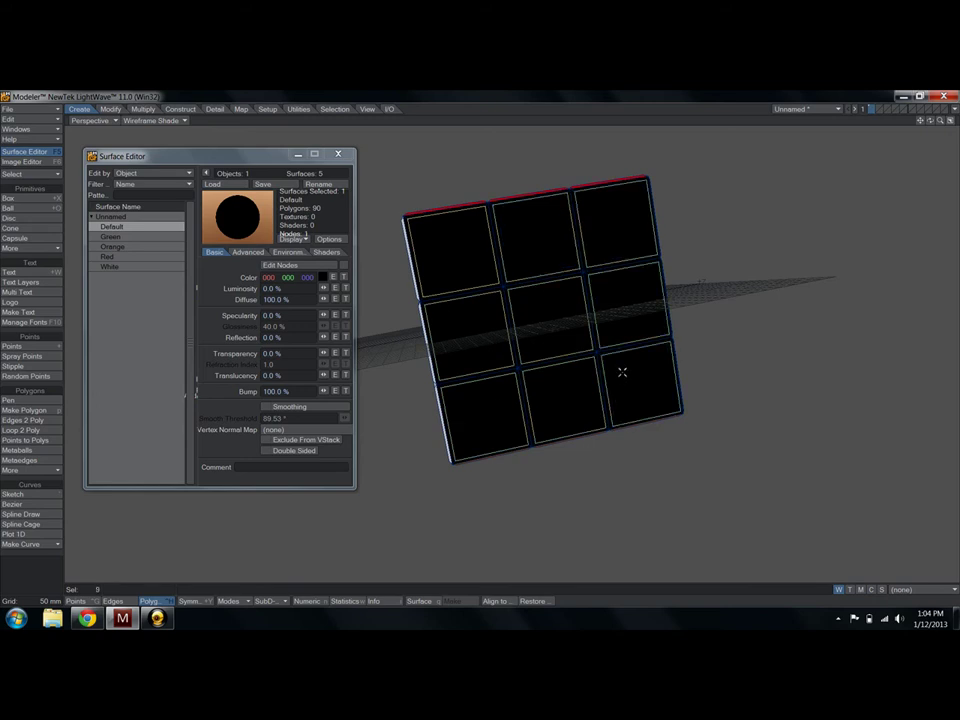
{"action": "key", "text": "shift+bracketright"}
{"action": "key", "text": "q"}
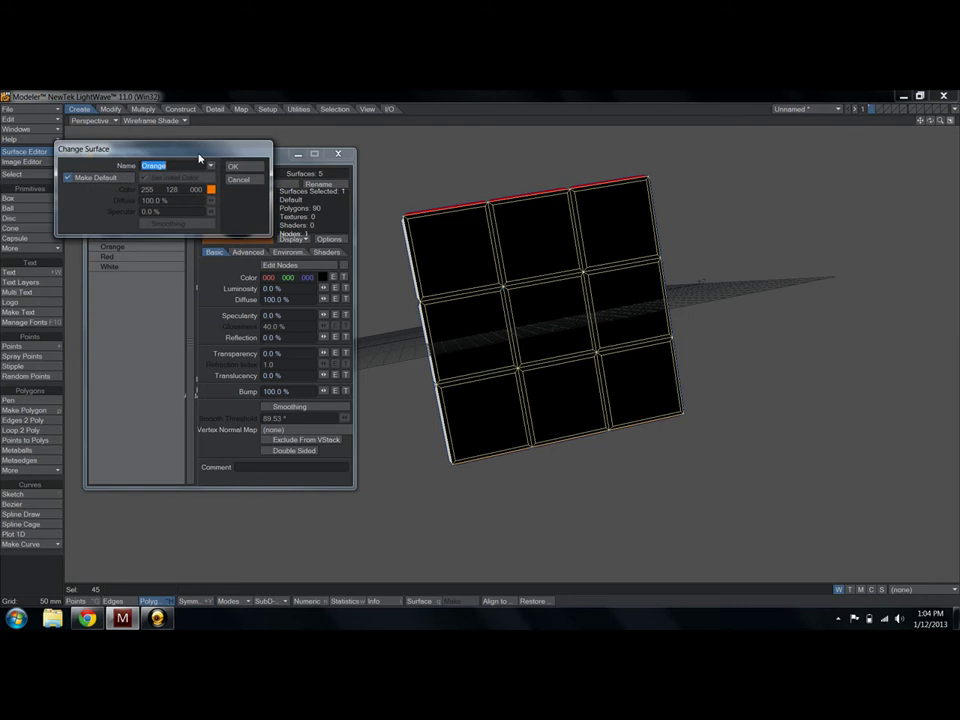
{"action": "type", "text": "Yellow"}
{"action": "left_click", "coordinate": [212, 189]}
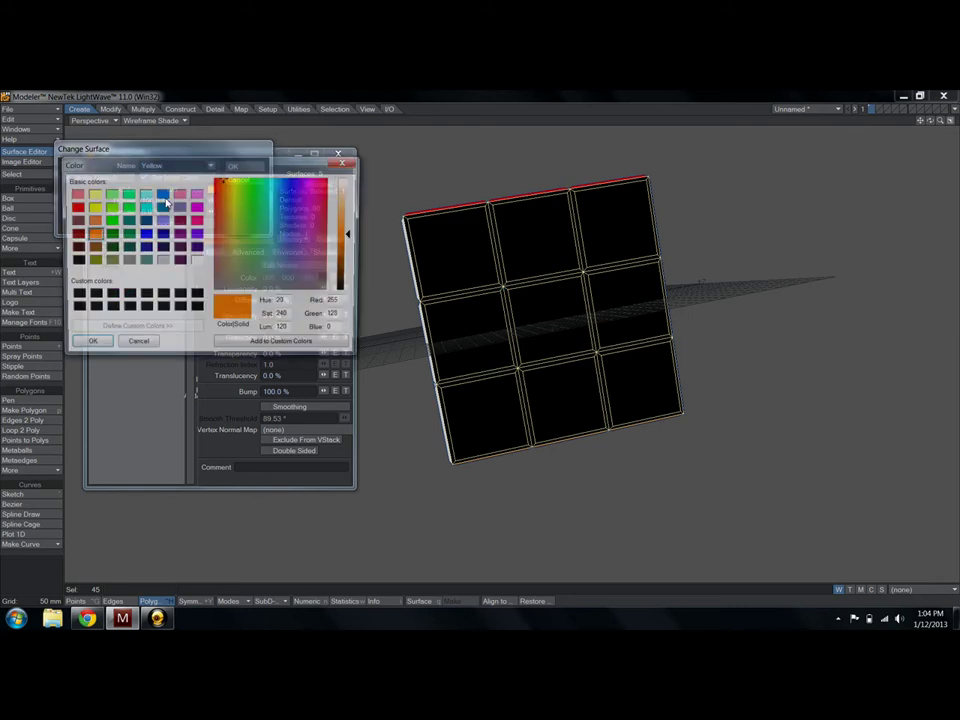
{"action": "left_click", "coordinate": [91, 206]}
{"action": "left_click", "coordinate": [89, 345]}
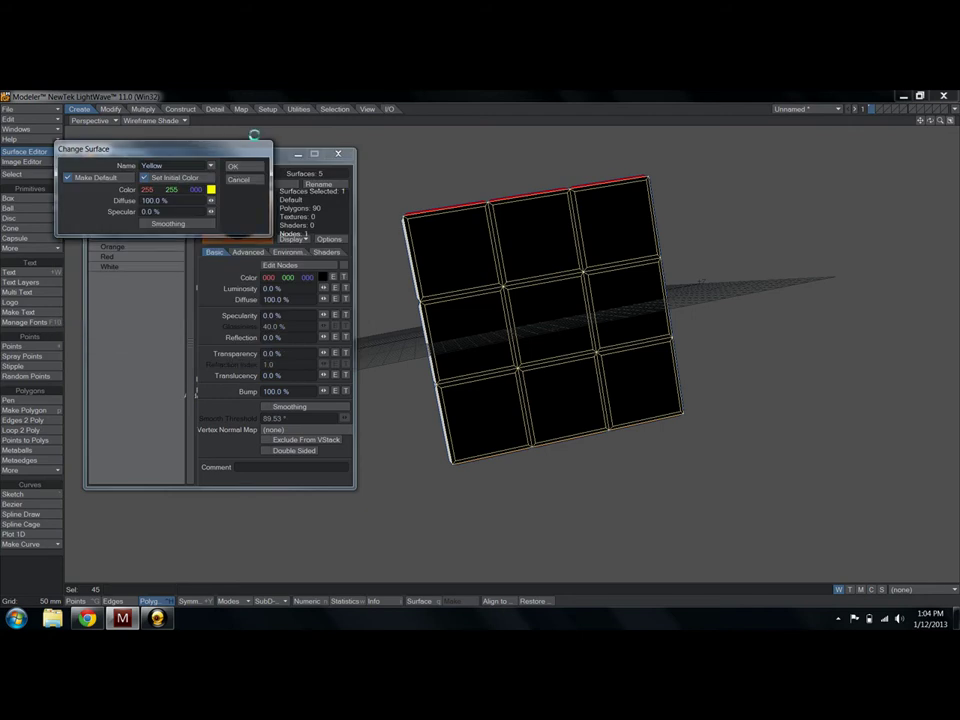
{"action": "left_click", "coordinate": [231, 166]}
- Assign a new surface named Blue, colour 0, 0, 255, to the last black face's tiles and bevels, deselect, and show Blue in the Surface Editor
{"action": "middle_click_drag", "start_coordinate": [608, 311], "coordinate": [557, 279]}
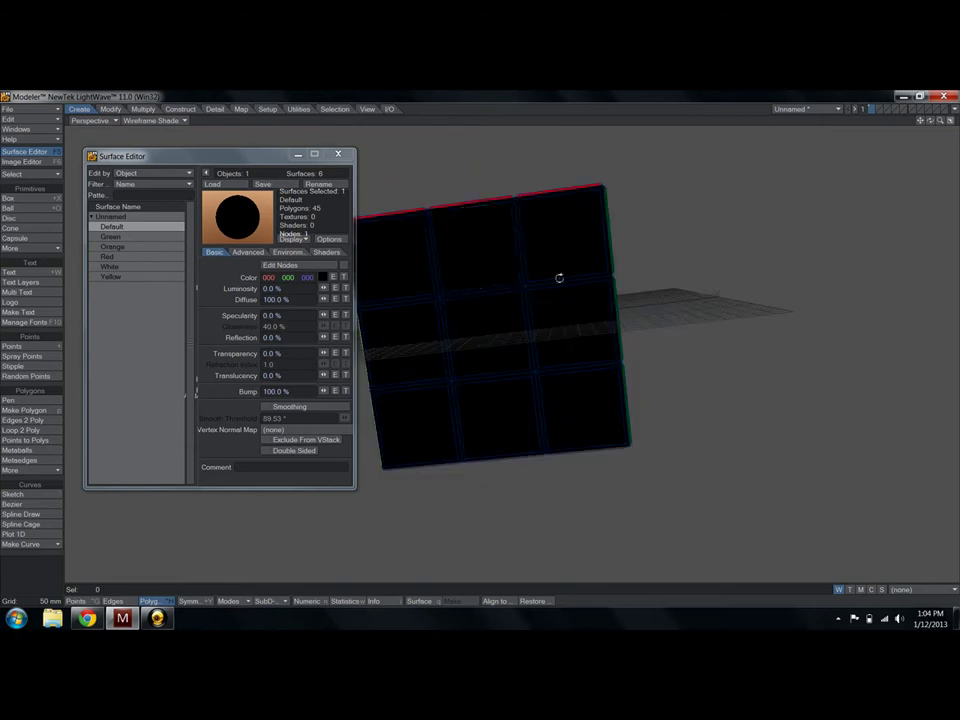
{"action": "mouse_move", "coordinate": [485, 265]}
{"action": "left_mouse_down"}
{"action": "mouse_move", "coordinate": [484, 335]}
{"action": "mouse_move", "coordinate": [415, 336]}
{"action": "mouse_move", "coordinate": [412, 256]}
{"action": "mouse_move", "coordinate": [410, 472]}
{"action": "mouse_move", "coordinate": [424, 438]}
{"action": "mouse_move", "coordinate": [512, 420]}
{"action": "mouse_move", "coordinate": [588, 300]}
{"action": "mouse_move", "coordinate": [583, 262]}
{"action": "left_mouse_up"}
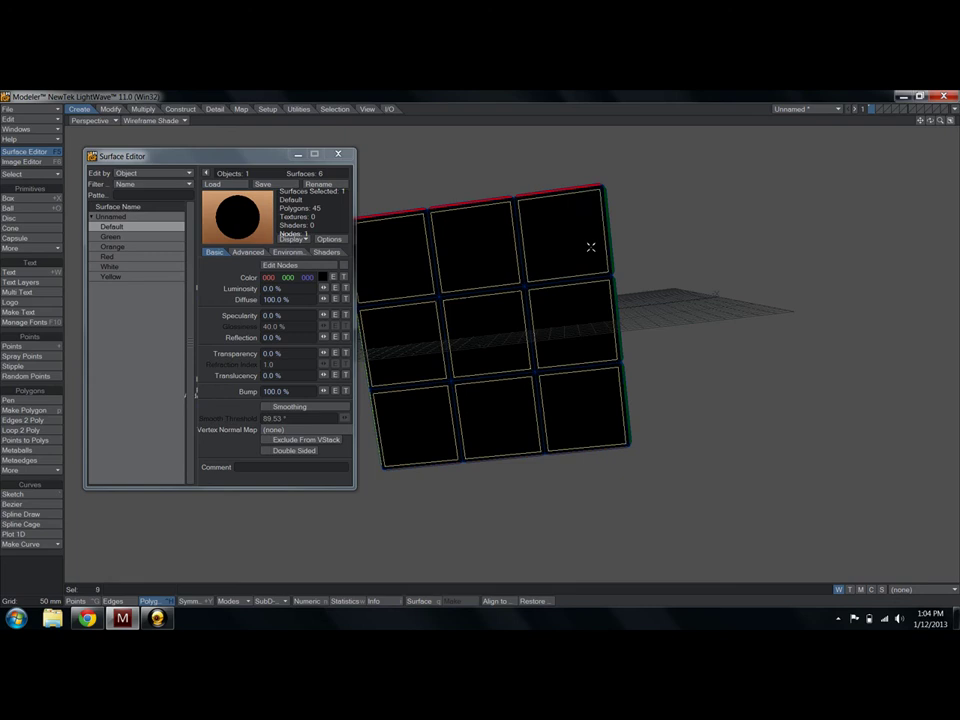
{"action": "key", "text": "bracketright"}
{"action": "type", "text": "q"}
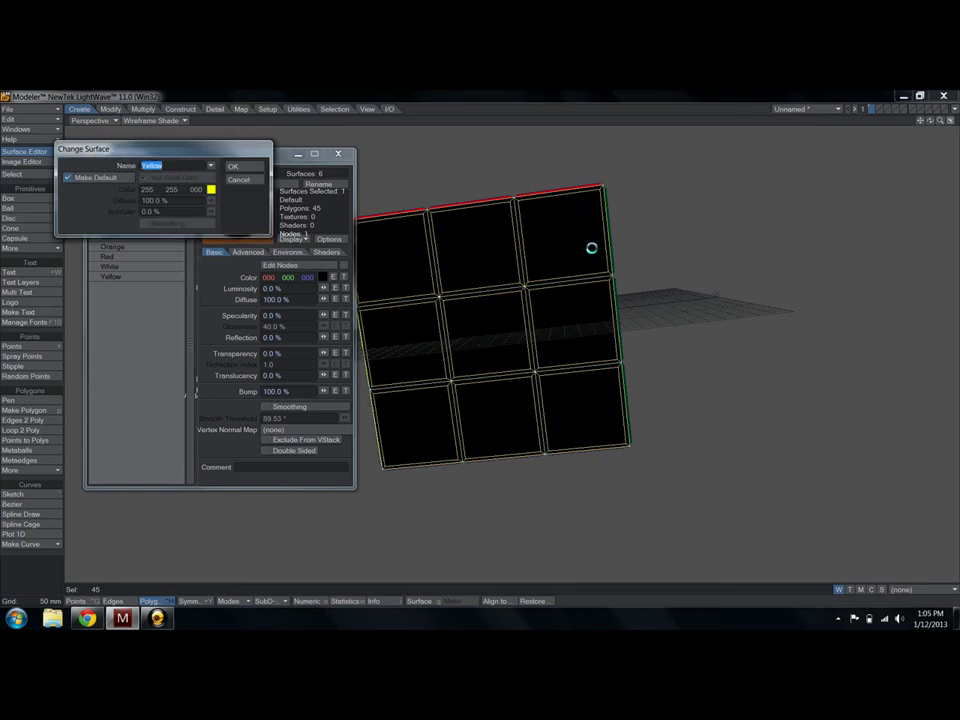
{"action": "type", "text": "Blue"}
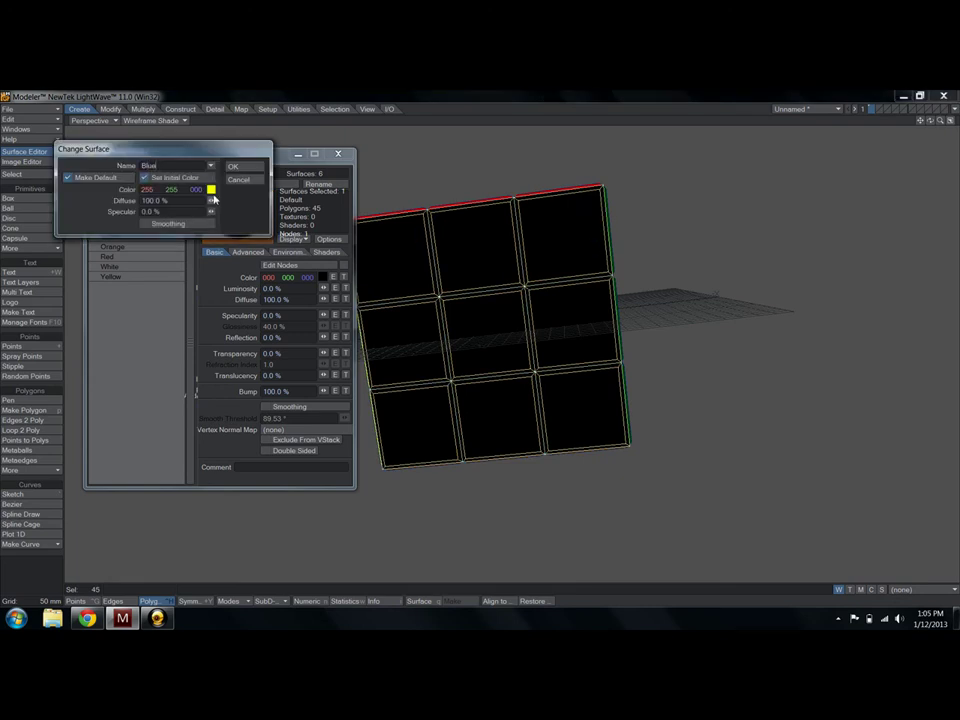
{"action": "left_click", "coordinate": [211, 189]}
{"action": "left_click", "coordinate": [144, 233]}
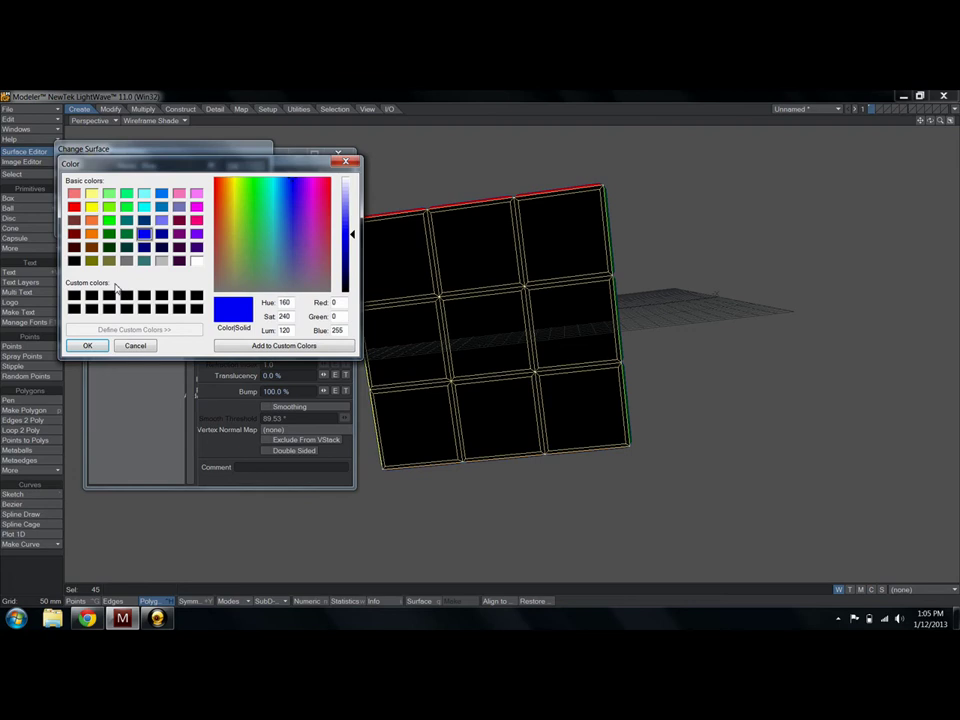
{"action": "left_click", "coordinate": [87, 345]}
{"action": "left_click", "coordinate": [238, 161]}
{"action": "key", "text": "slash"}
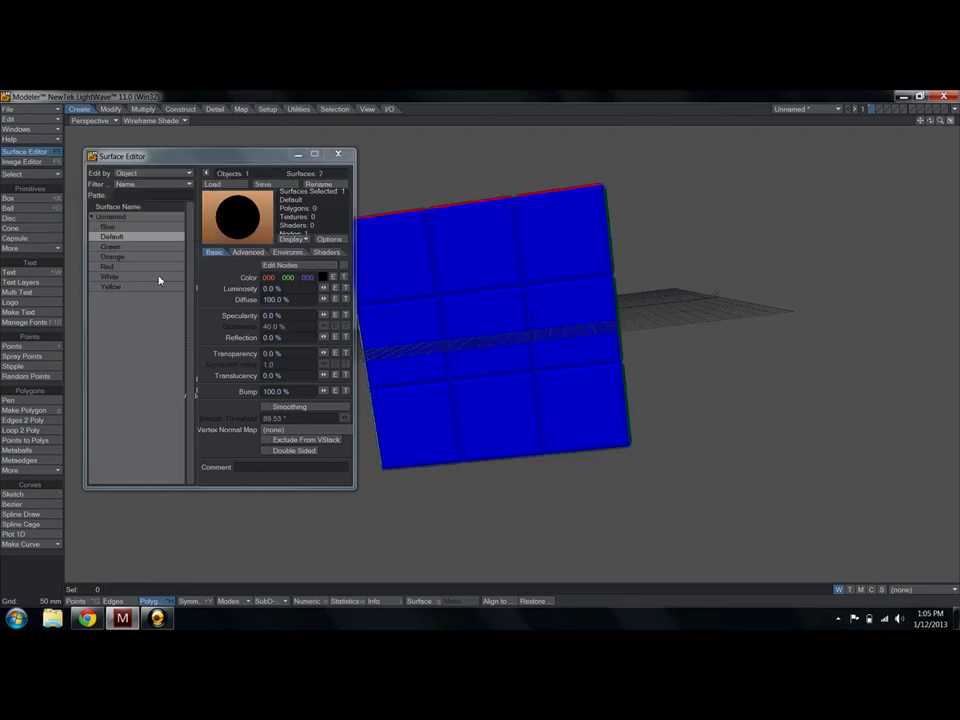
{"action": "left_click", "coordinate": [110, 227]}
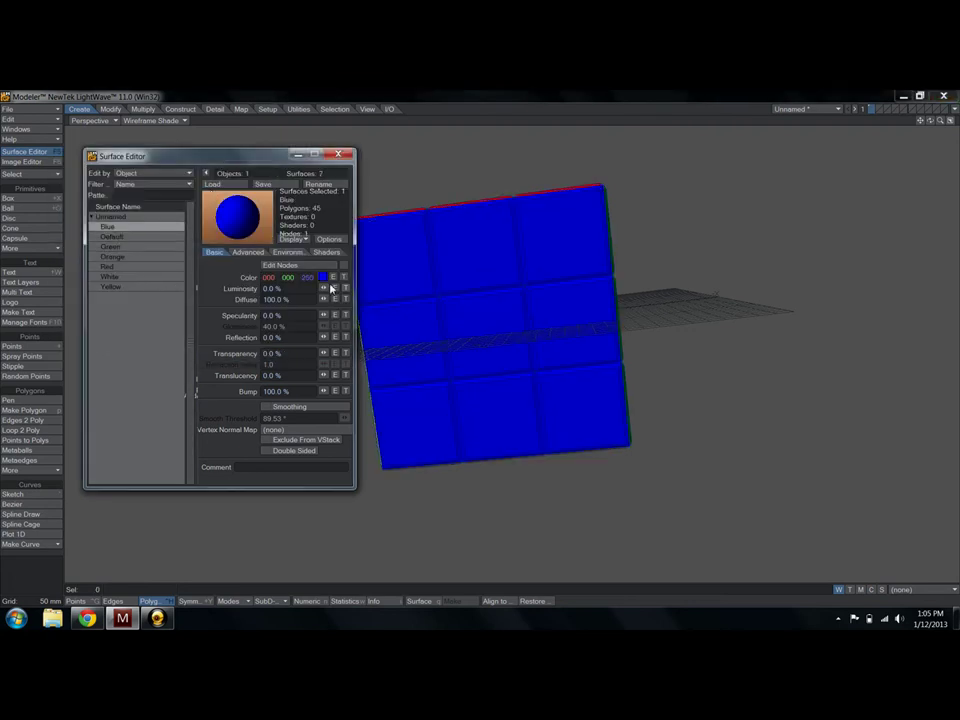
{"action": "left_click_drag", "start_coordinate": [640, 369], "coordinate": [615, 389], "text": "alt"}
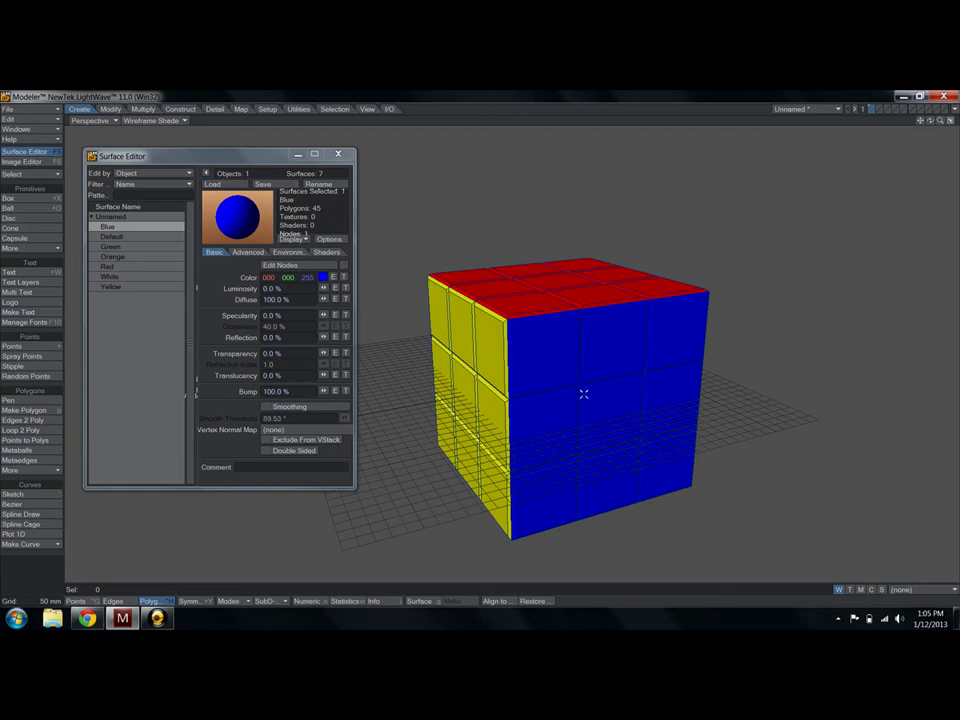
{"action": "scroll", "coordinate": [583, 392], "scroll_direction": "up", "scroll_amount": 5}
{"action": "scroll", "coordinate": [630, 371], "scroll_direction": "down", "scroll_amount": 1}
{"action": "scroll", "coordinate": [615, 357], "scroll_direction": "down", "scroll_amount": 3}
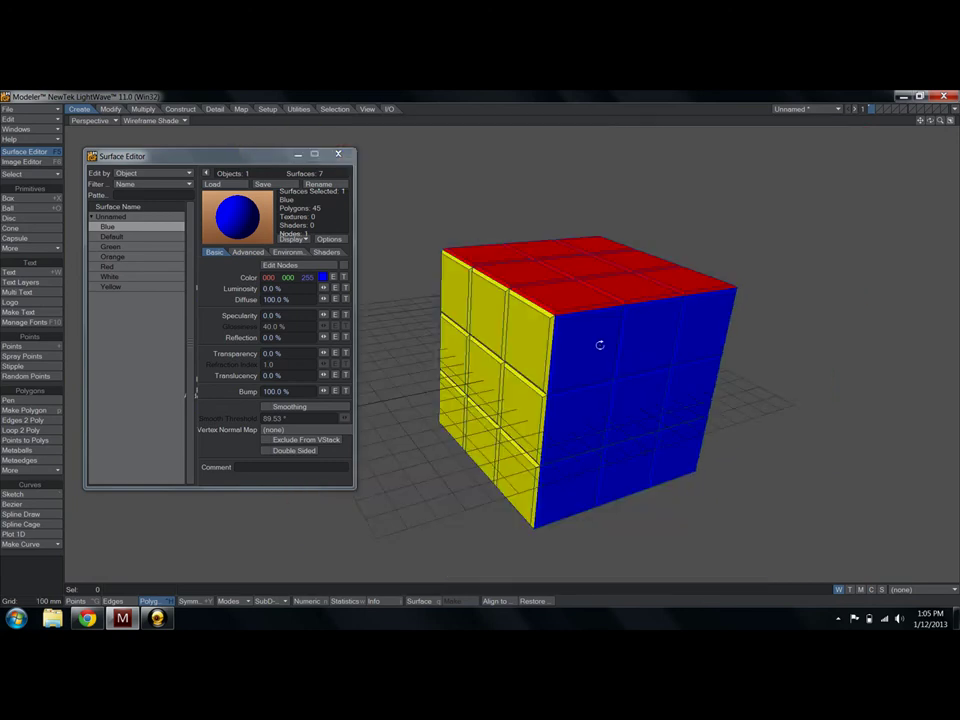
{"action": "left_click_drag", "start_coordinate": [600, 343], "coordinate": [546, 356], "text": "alt"}
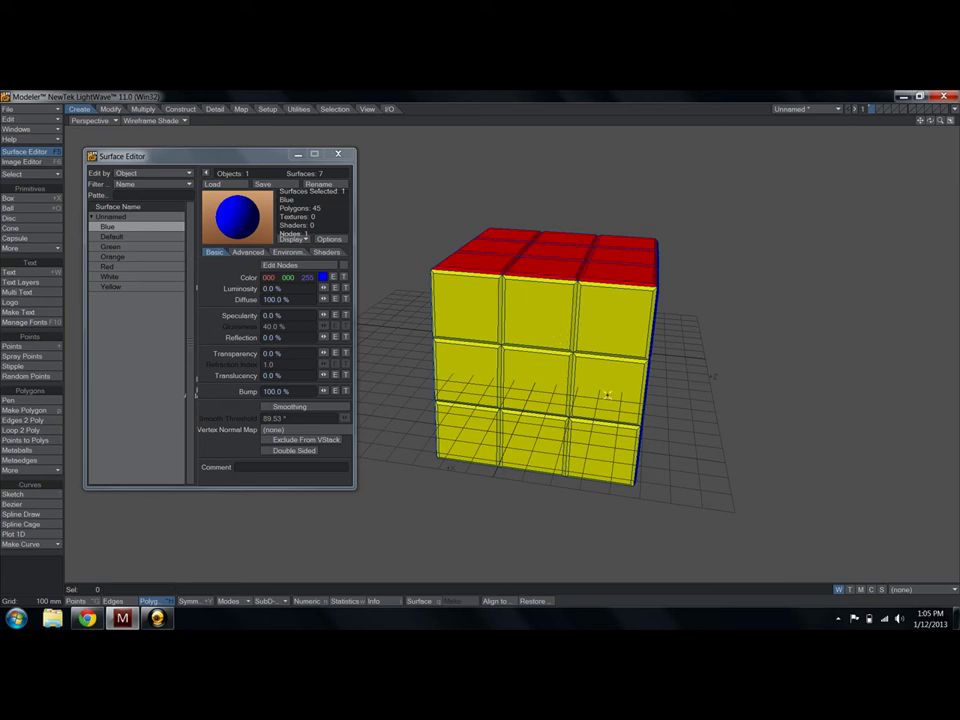
{"action": "left_click_drag", "start_coordinate": [554, 344], "coordinate": [529, 347], "text": "alt"}
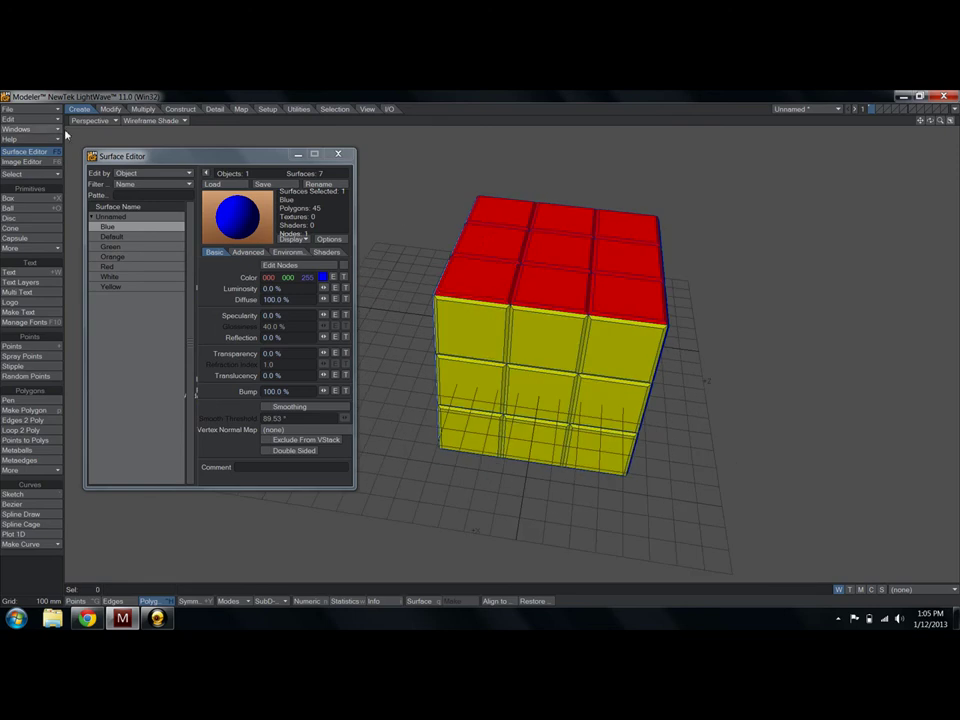
- Switch the viewport to the Top (XZ) view in Wireframe style and fit the cube in it
{"action": "left_click", "coordinate": [104, 120]}
{"action": "left_click", "coordinate": [104, 114]}
{"action": "left_click", "coordinate": [155, 120]}
{"action": "left_click", "coordinate": [150, 125]}
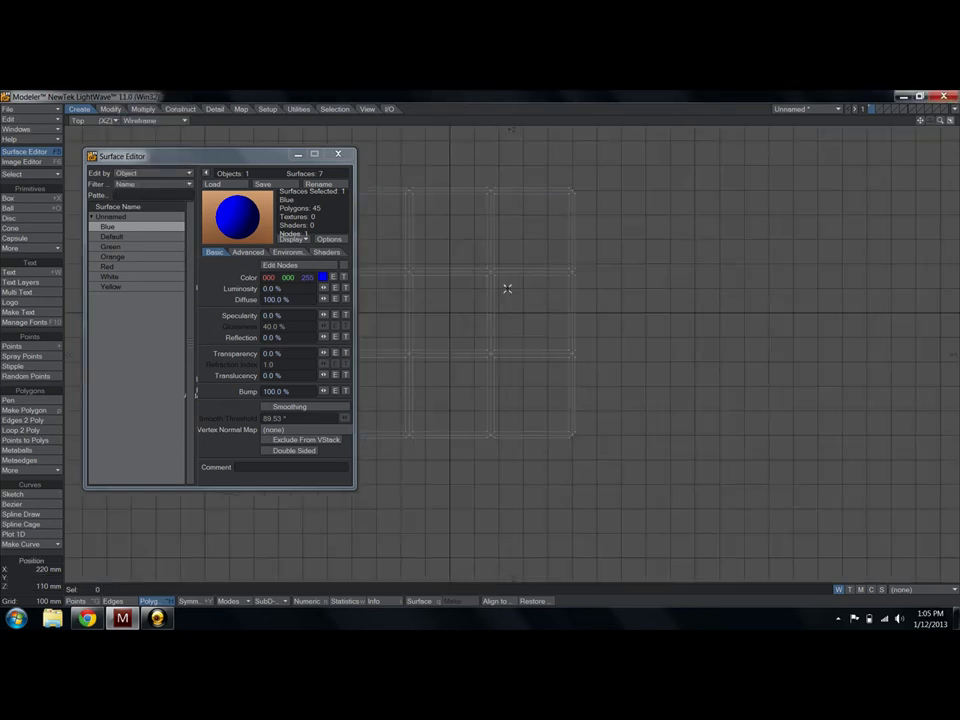
{"action": "key", "text": "a"}
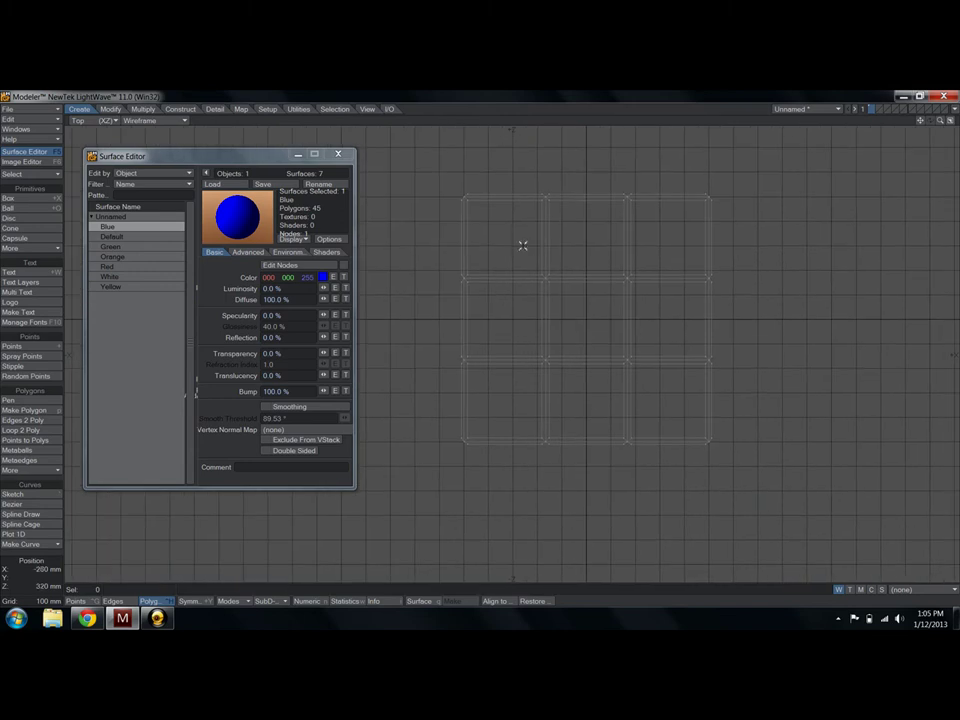
- Select the nine large tile polygons on both the top and bottom of the cube, leaving the bevels unselected
{"action": "left_click", "coordinate": [471, 273]}
{"action": "left_click", "coordinate": [556, 272]}
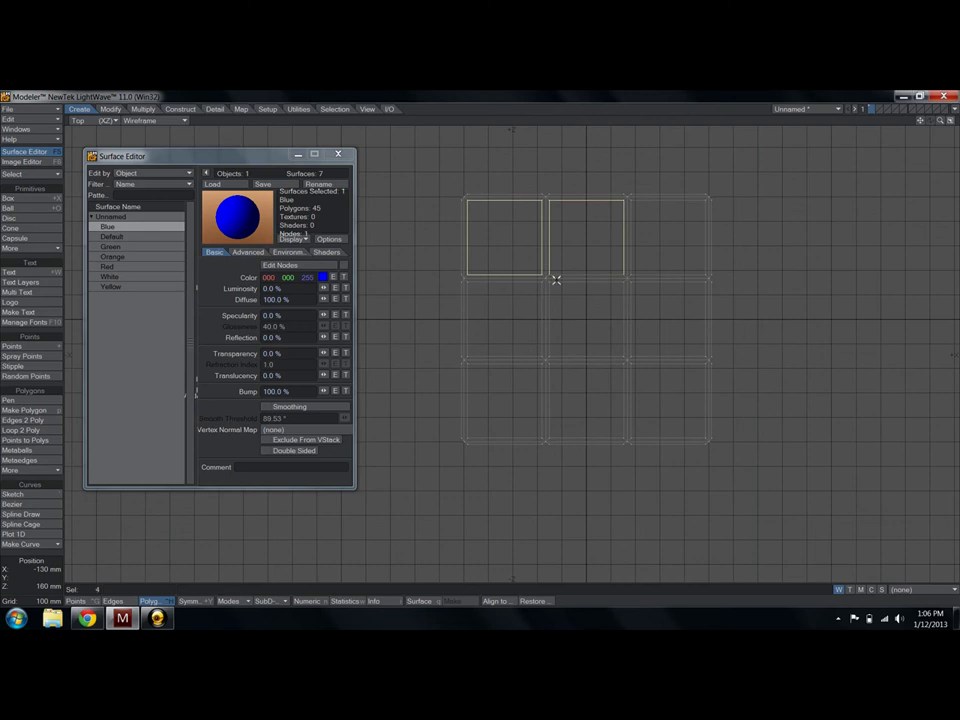
{"action": "left_click", "coordinate": [644, 276]}
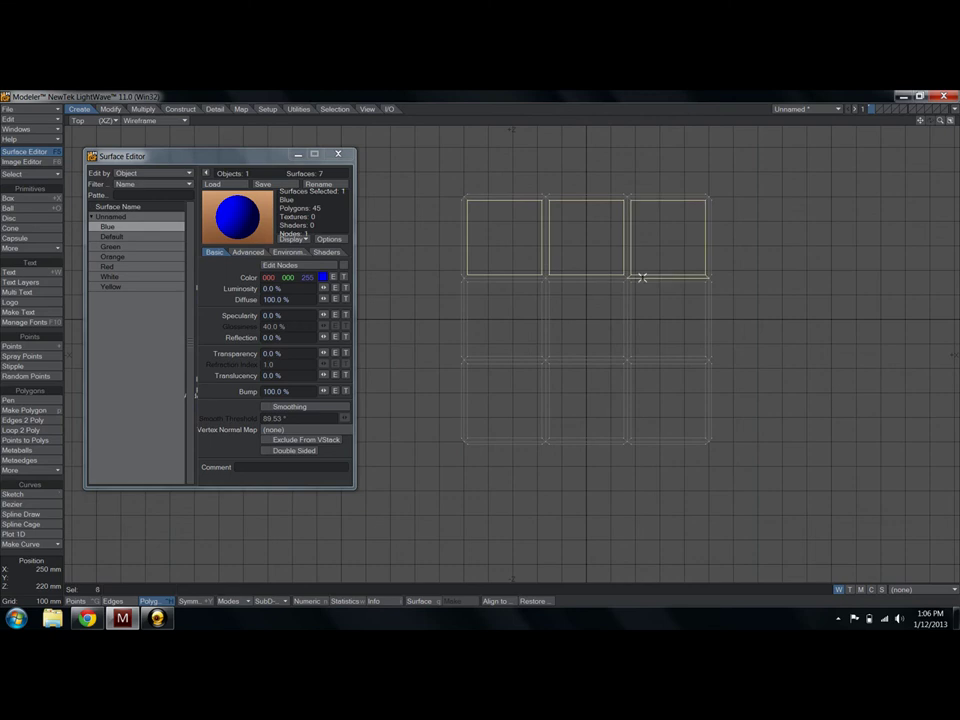
{"action": "left_click", "coordinate": [633, 337]}
{"action": "left_click", "coordinate": [624, 343]}
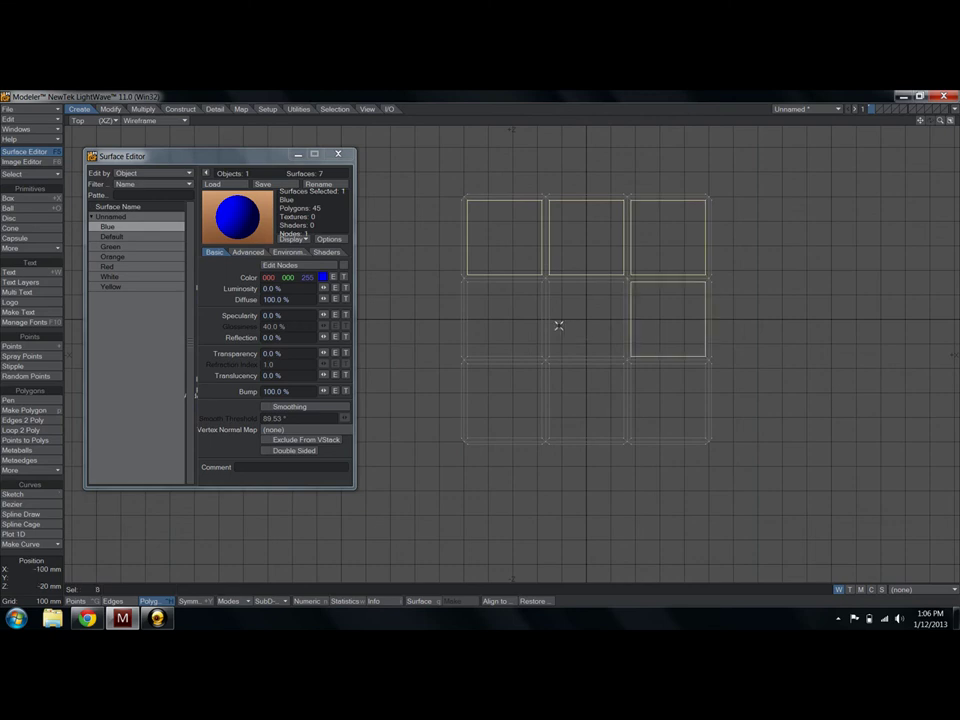
{"action": "left_click", "coordinate": [551, 326]}
{"action": "left_click", "coordinate": [464, 325]}
{"action": "left_click", "coordinate": [464, 325]}
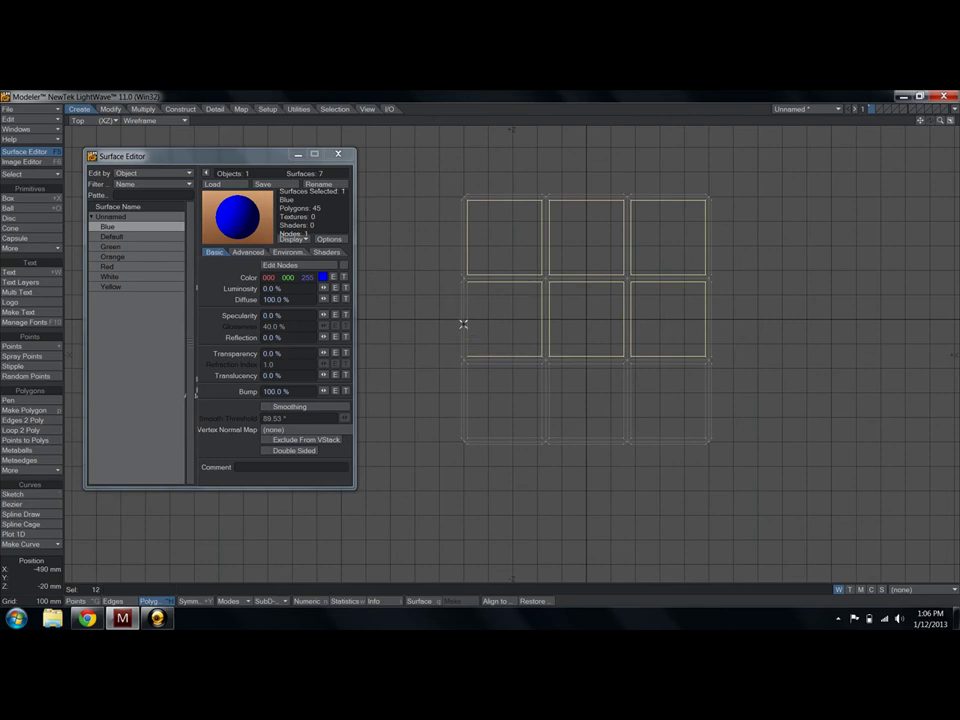
{"action": "left_click", "coordinate": [471, 409]}
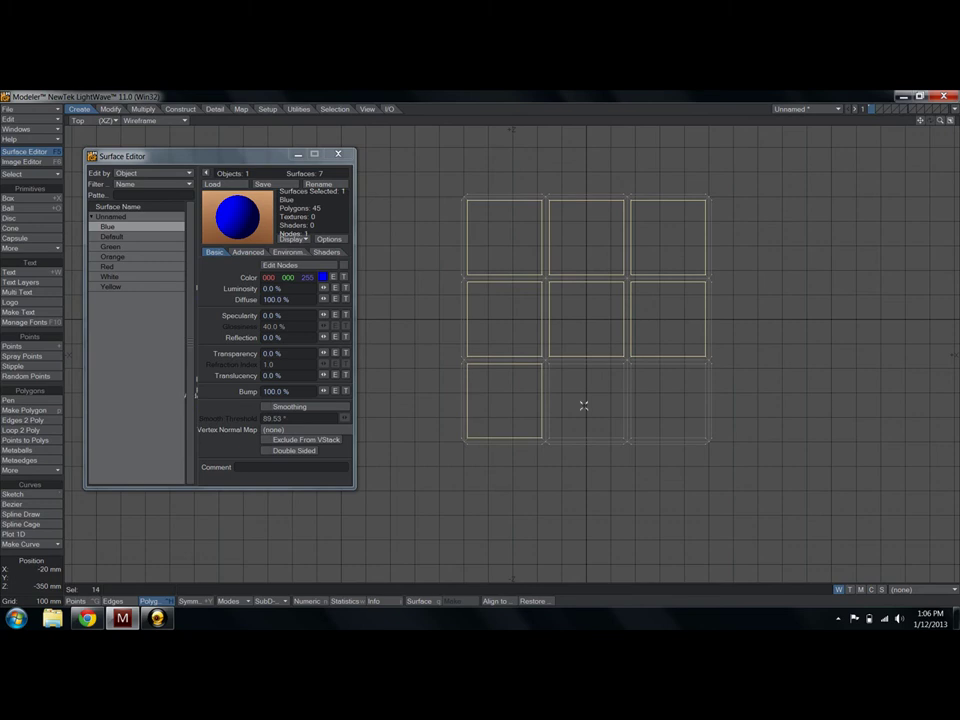
{"action": "left_click", "coordinate": [551, 407]}
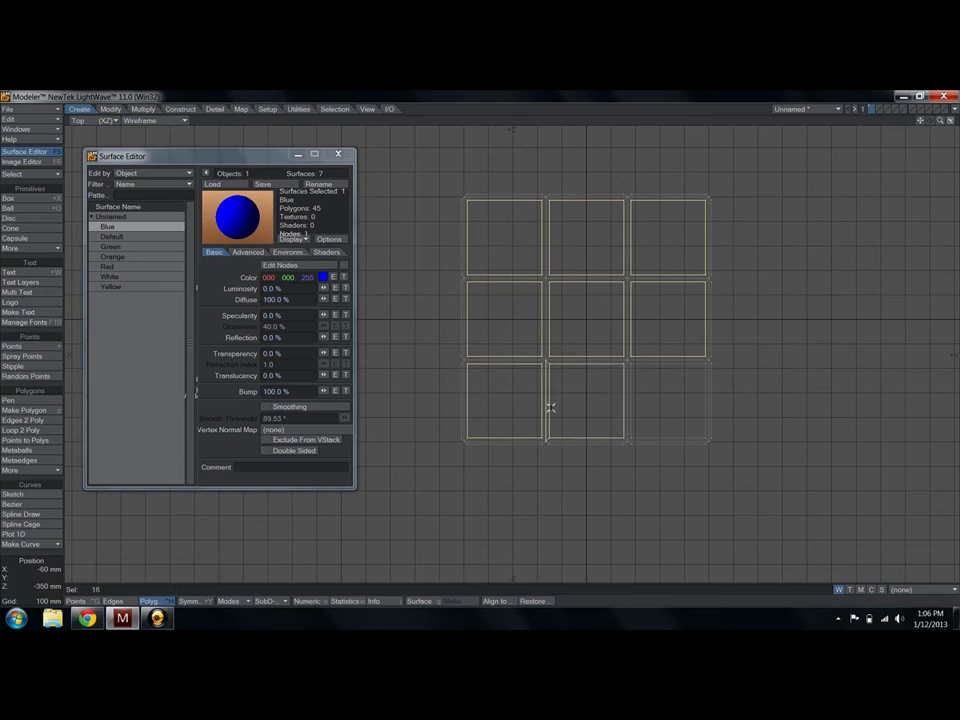
{"action": "left_click", "coordinate": [647, 437]}
{"action": "left_click", "coordinate": [640, 441]}
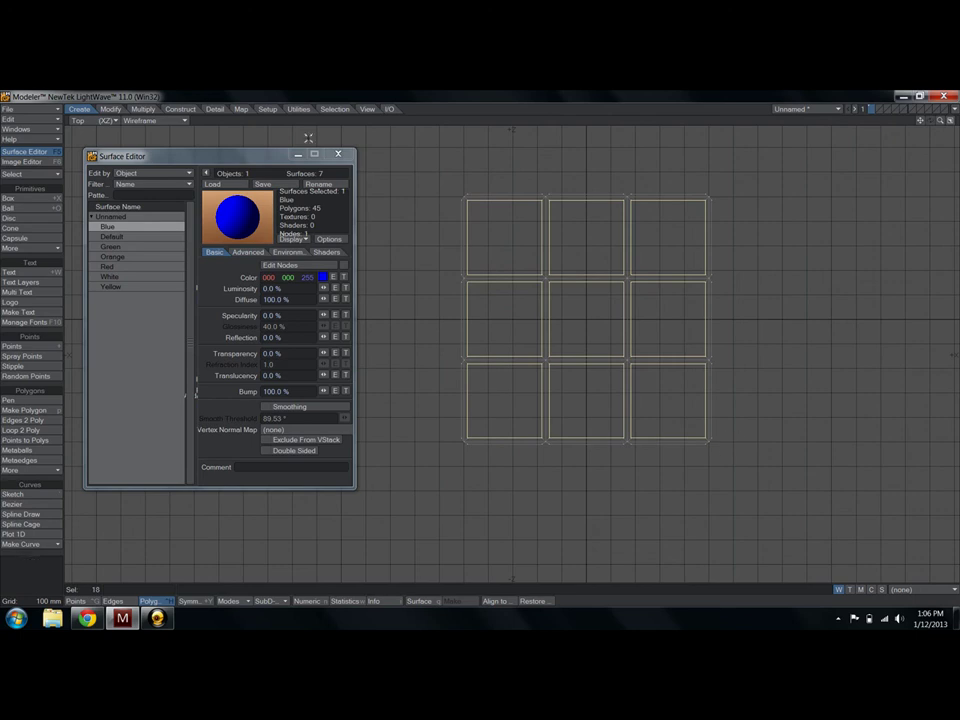
- Add the nine large tiles of both the front and back faces to the selection in the Front (XY) view, without the bevels
{"action": "left_click", "coordinate": [88, 120]}
{"action": "left_click", "coordinate": [110, 153]}
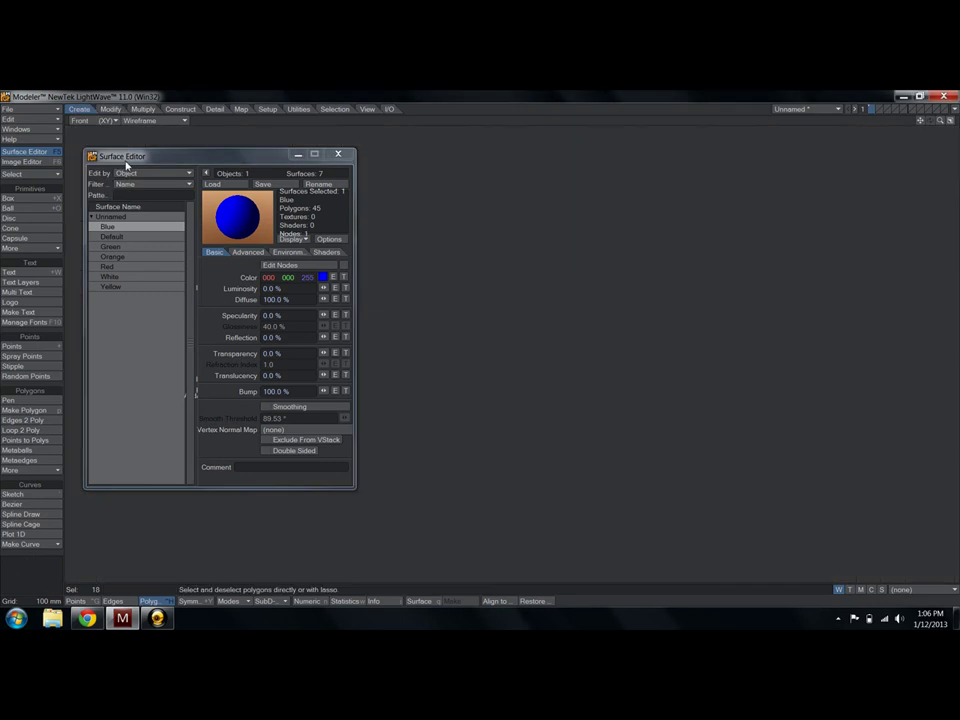
{"action": "key", "text": "a"}
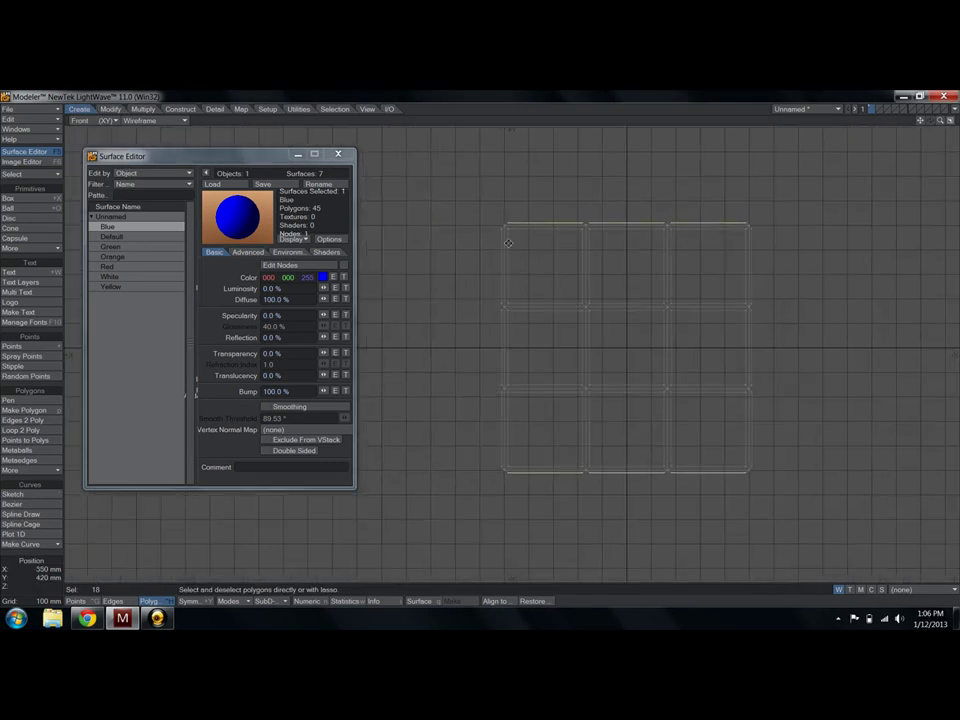
{"action": "left_click", "coordinate": [563, 301]}
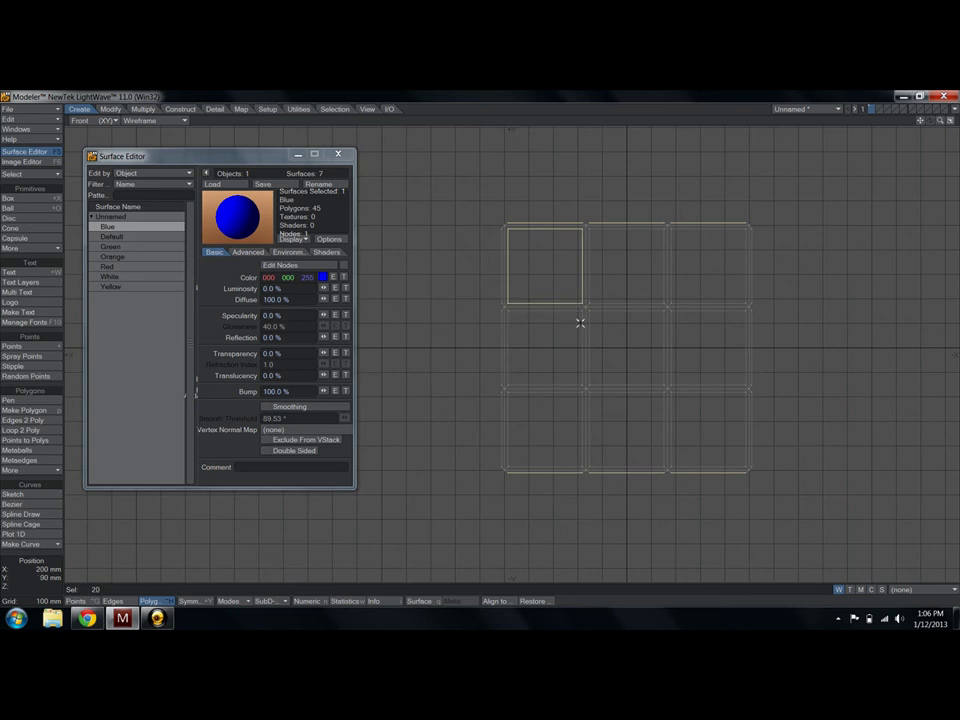
{"action": "left_click", "coordinate": [580, 320]}
{"action": "mouse_move", "coordinate": [614, 320]}
{"action": "left_mouse_down"}
{"action": "mouse_move", "coordinate": [659, 295]}
{"action": "mouse_move", "coordinate": [696, 333]}
{"action": "left_mouse_up"}
{"action": "left_click", "coordinate": [669, 307]}
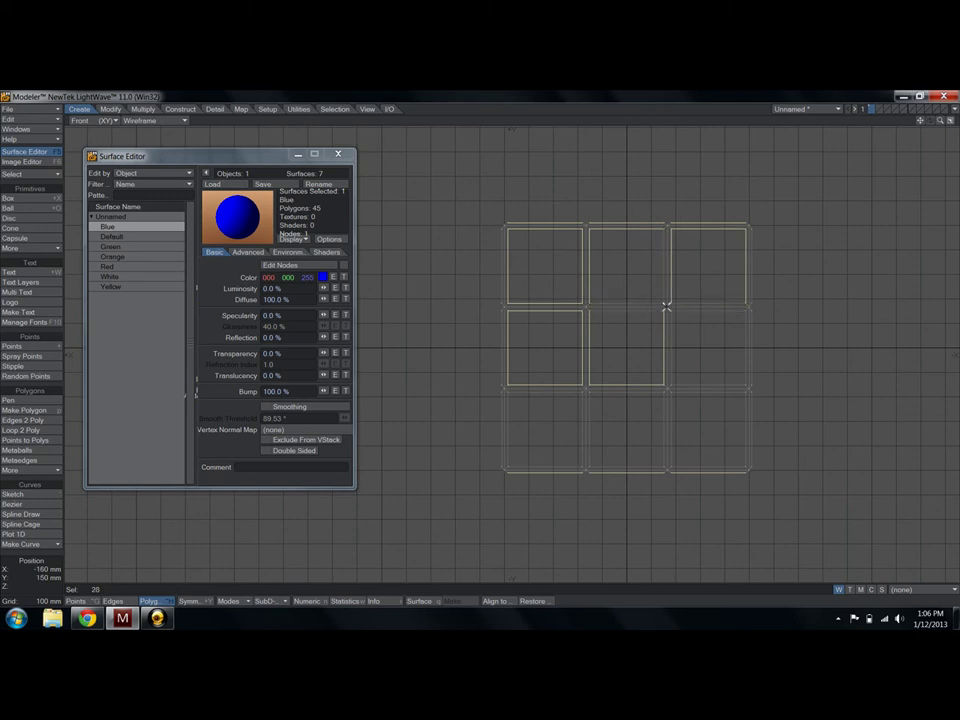
{"action": "mouse_move", "coordinate": [689, 395]}
{"action": "left_mouse_down"}
{"action": "mouse_move", "coordinate": [584, 426]}
{"action": "mouse_move", "coordinate": [587, 387]}
{"action": "mouse_move", "coordinate": [593, 403]}
{"action": "mouse_move", "coordinate": [567, 381]}
{"action": "mouse_move", "coordinate": [617, 401]}
{"action": "mouse_move", "coordinate": [671, 392]}
{"action": "left_mouse_up"}
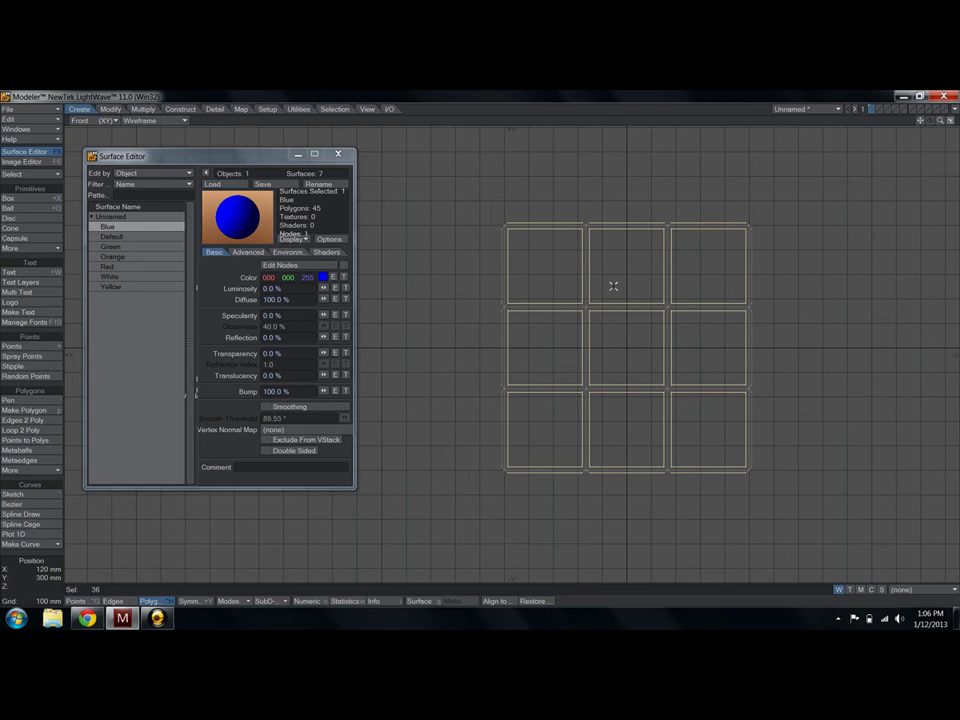
- Add the nine large tiles of both the right and left faces to the selection in the Right (ZY) view, without the bevels
{"action": "left_click", "coordinate": [102, 120]}
{"action": "left_click", "coordinate": [103, 149]}
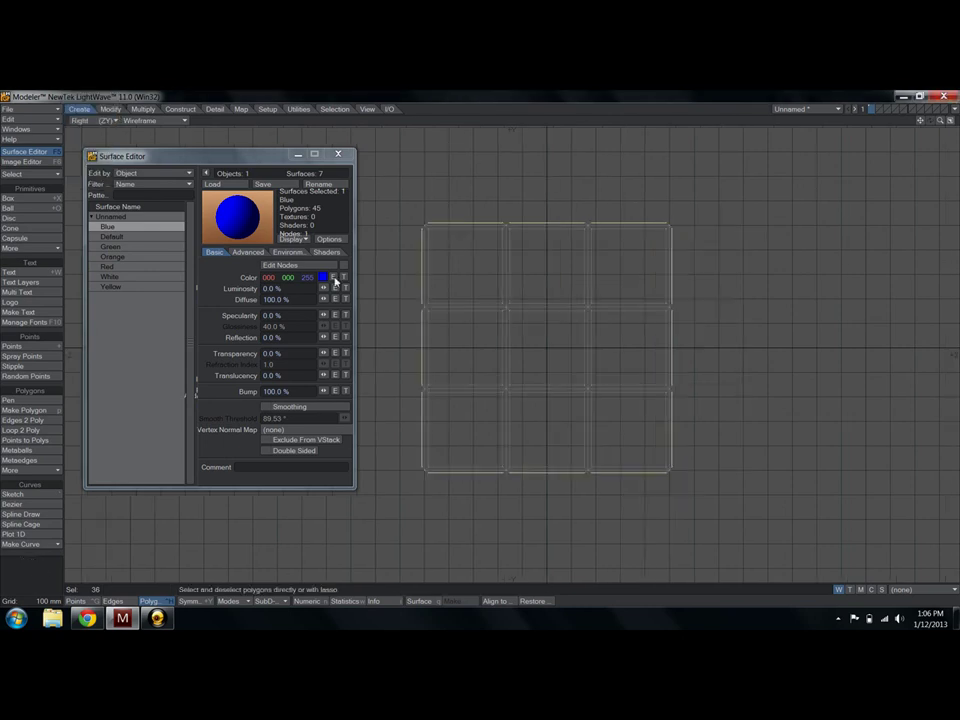
{"action": "left_click", "coordinate": [487, 283]}
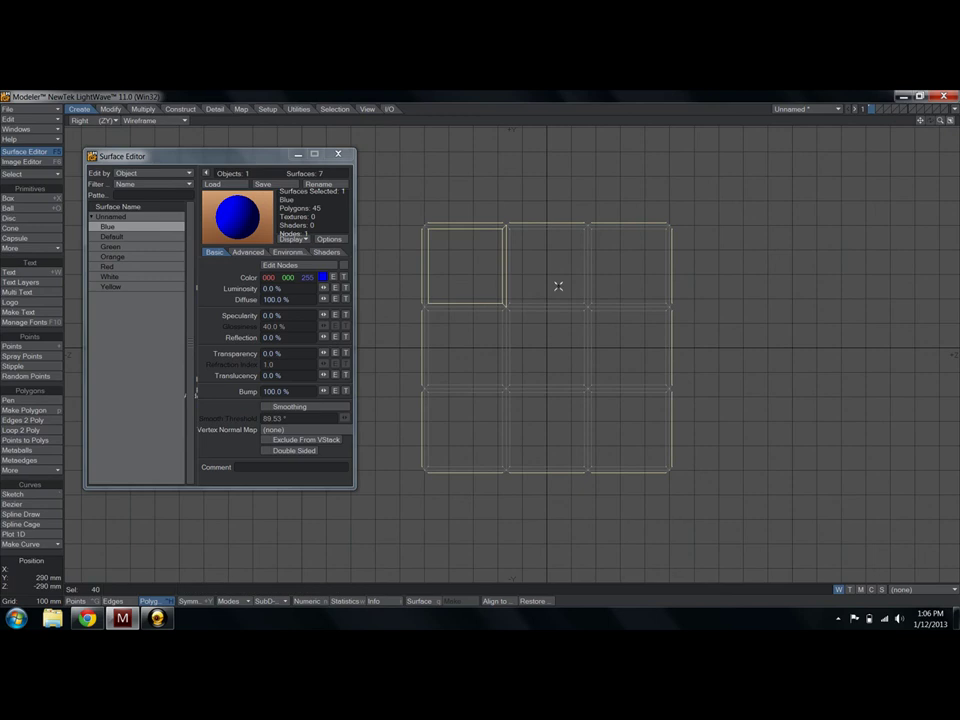
{"action": "left_click", "coordinate": [532, 302]}
{"action": "mouse_move", "coordinate": [532, 302]}
{"action": "left_mouse_down"}
{"action": "mouse_move", "coordinate": [491, 317]}
{"action": "mouse_move", "coordinate": [596, 304]}
{"action": "mouse_move", "coordinate": [609, 401]}
{"action": "mouse_move", "coordinate": [533, 432]}
{"action": "mouse_move", "coordinate": [488, 420]}
{"action": "mouse_move", "coordinate": [506, 386]}
{"action": "mouse_move", "coordinate": [536, 414]}
{"action": "mouse_move", "coordinate": [511, 391]}
{"action": "mouse_move", "coordinate": [574, 388]}
{"action": "mouse_move", "coordinate": [604, 358]}
{"action": "mouse_move", "coordinate": [587, 305]}
{"action": "mouse_move", "coordinate": [506, 311]}
{"action": "mouse_move", "coordinate": [543, 309]}
{"action": "left_mouse_up"}
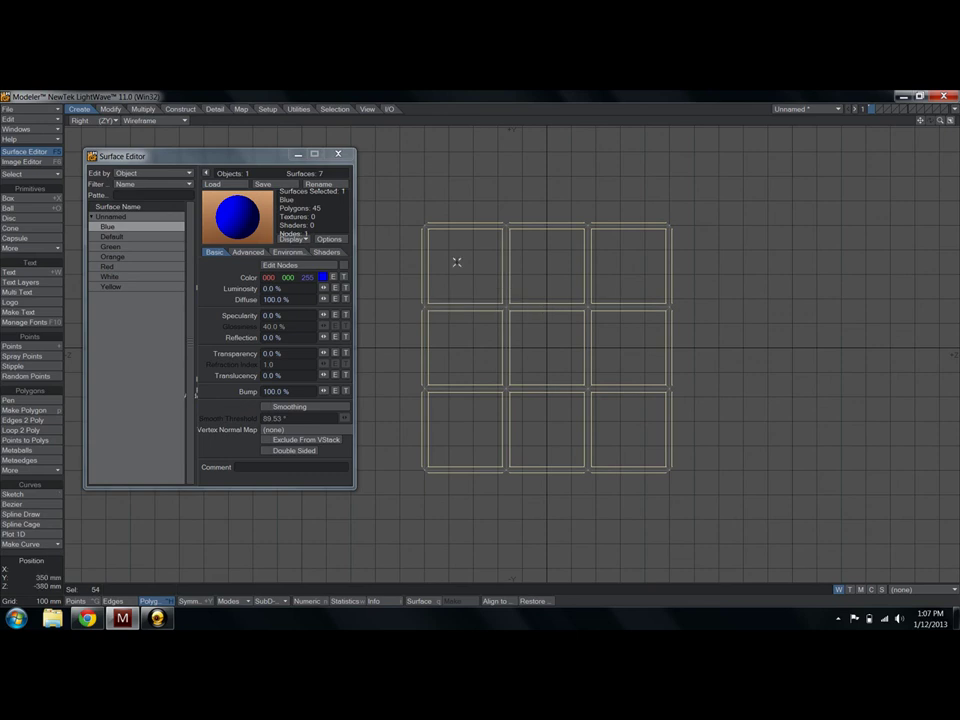
- Display the cube in Smooth Shade style in the Perspective view and inspect the selected tiles from another angle
{"action": "left_click", "coordinate": [140, 120]}
{"action": "left_click", "coordinate": [141, 180]}
{"action": "left_click", "coordinate": [80, 120]}
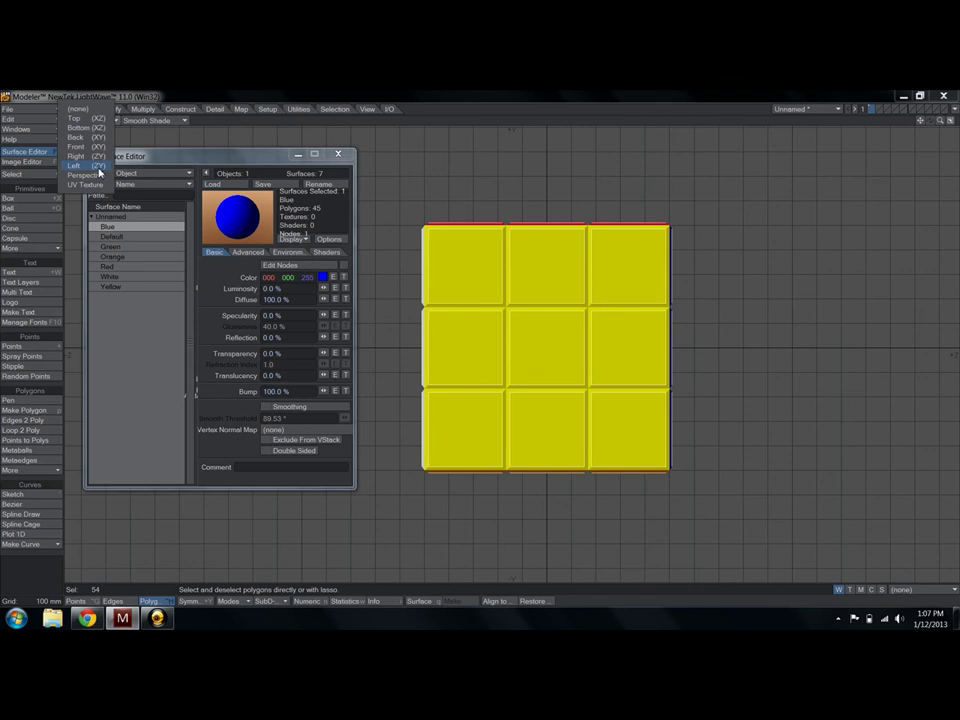
{"action": "left_click", "coordinate": [70, 142]}
{"action": "scroll", "coordinate": [597, 322], "scroll_direction": "up", "scroll_amount": 5}
{"action": "scroll", "coordinate": [597, 322], "scroll_direction": "down", "scroll_amount": 5}
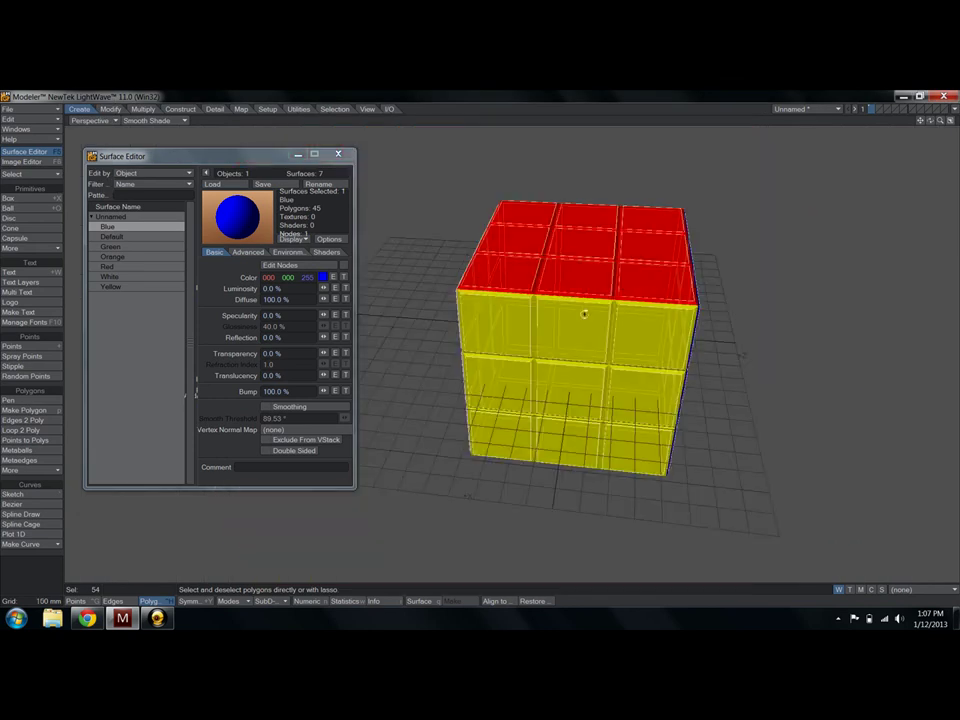
{"action": "left_click_drag", "start_coordinate": [583, 315], "coordinate": [600, 420], "text": "alt"}
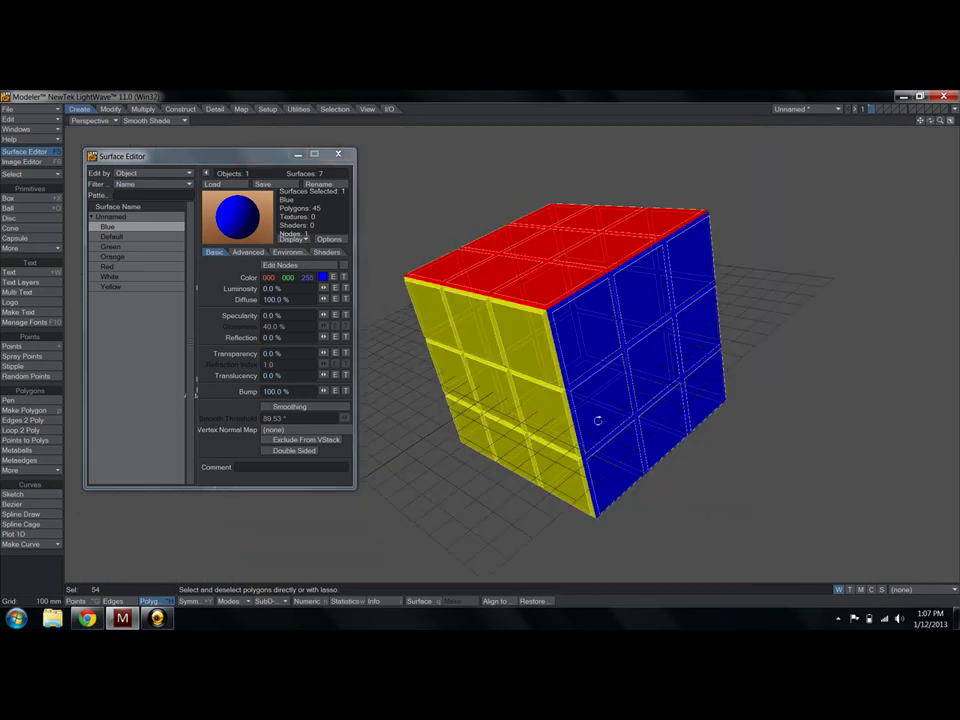
- Invert the polygon selection so that the bevels and gaps between the tiles are selected instead of the face tiles
{"action": "left_click", "coordinate": [338, 109]}
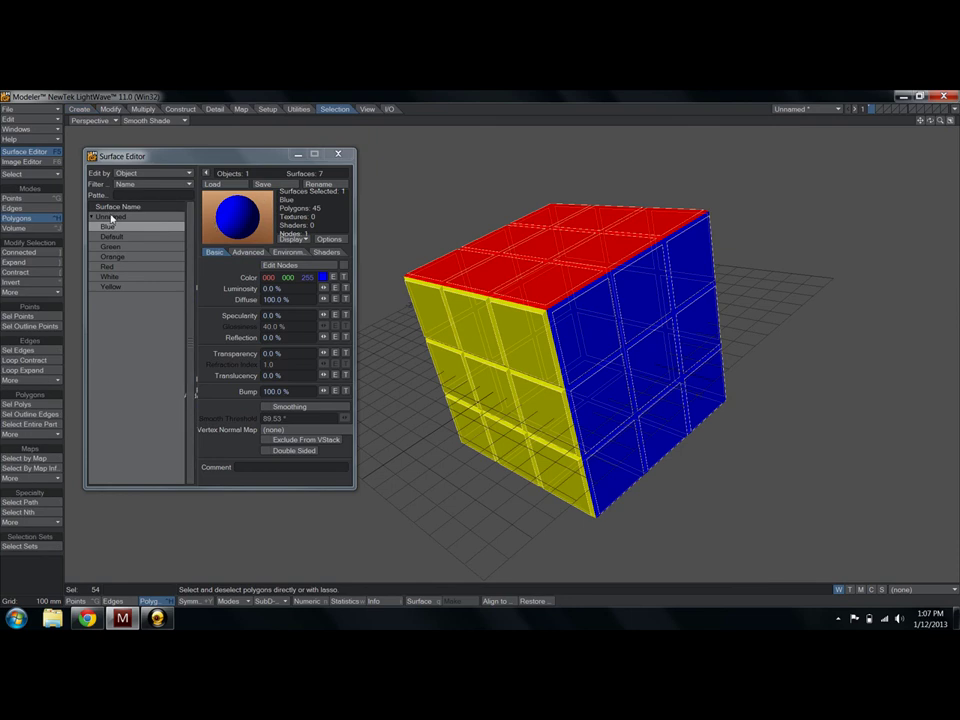
{"action": "left_click", "coordinate": [33, 285]}
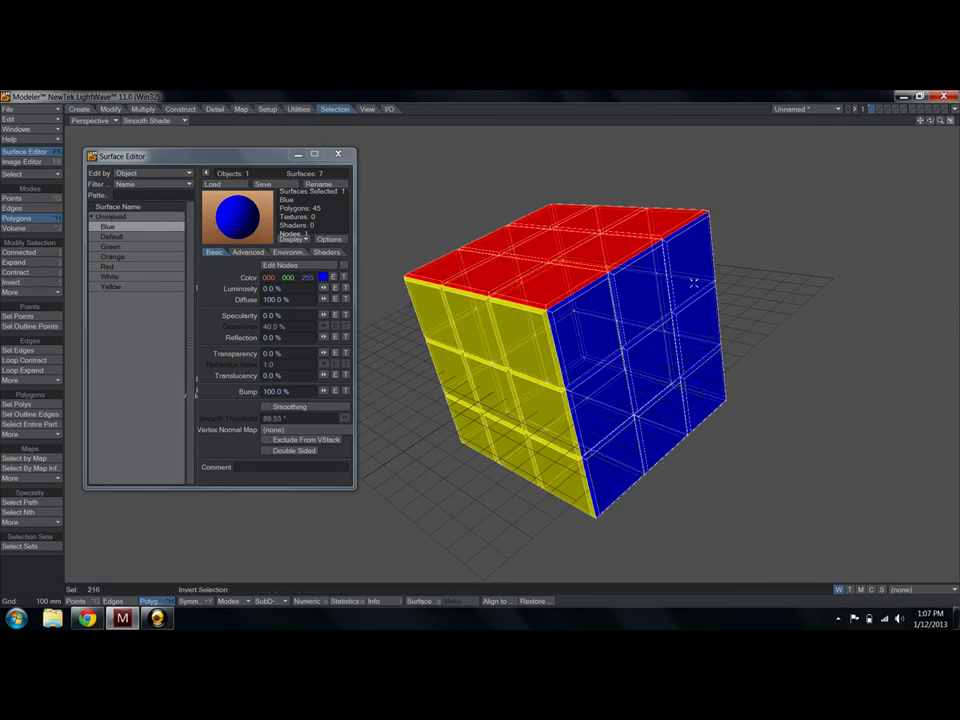
{"action": "left_click_drag", "start_coordinate": [612, 340], "coordinate": [650, 313], "text": "alt"}
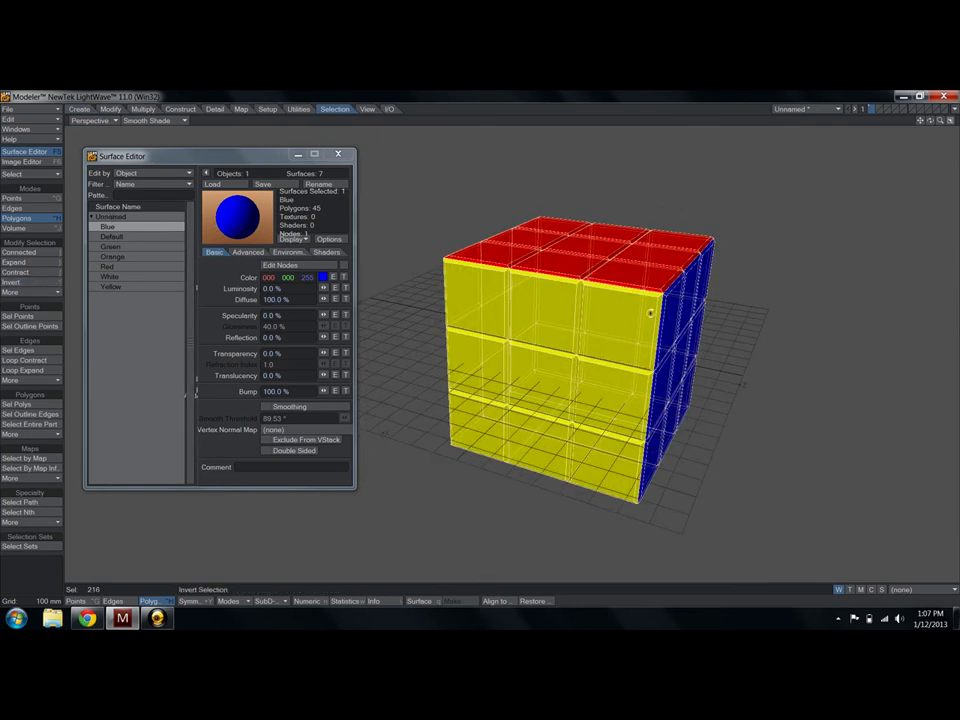
- Assign a new surface named Divets with the colour black to the selected bevel polygons
{"action": "type", "text": "q"}
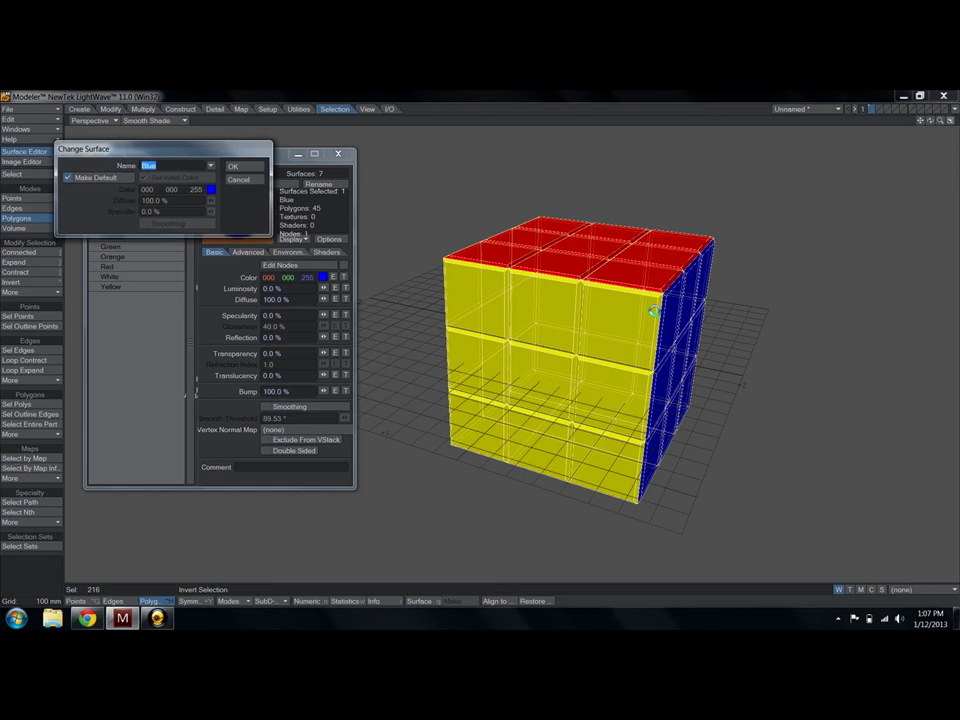
{"action": "type", "text": "Divets"}
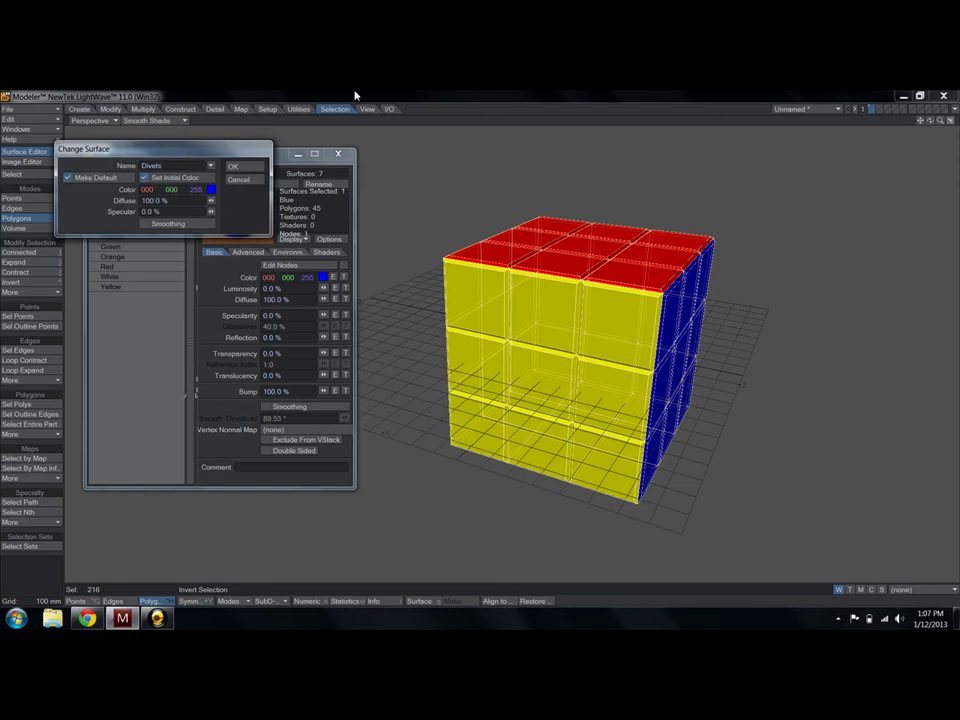
{"action": "left_click", "coordinate": [210, 189]}
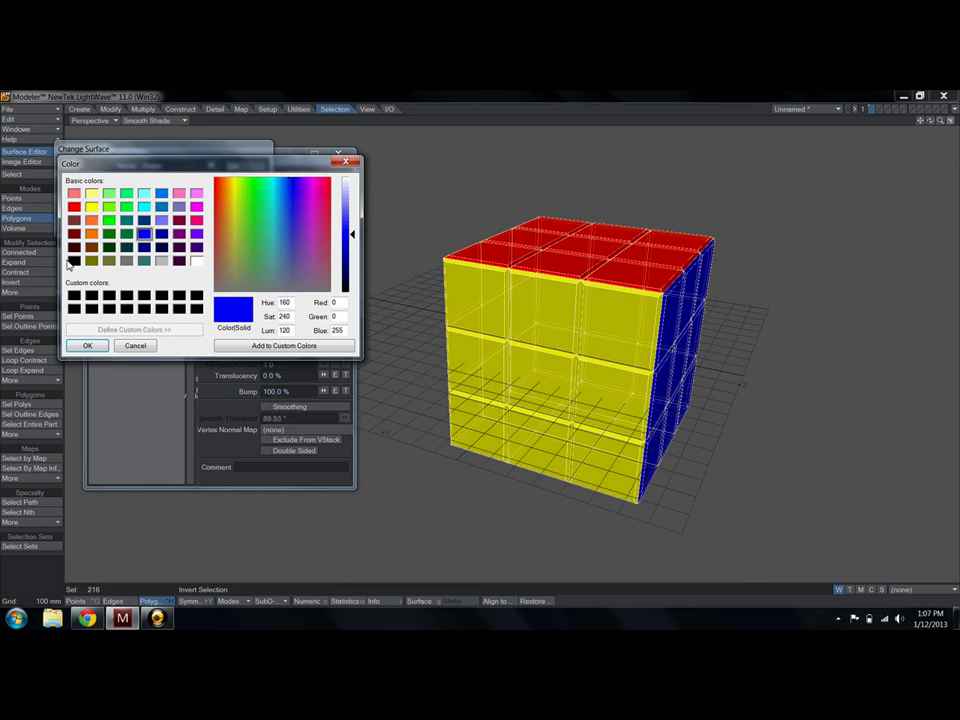
{"action": "left_click", "coordinate": [73, 260]}
{"action": "left_click", "coordinate": [87, 345]}
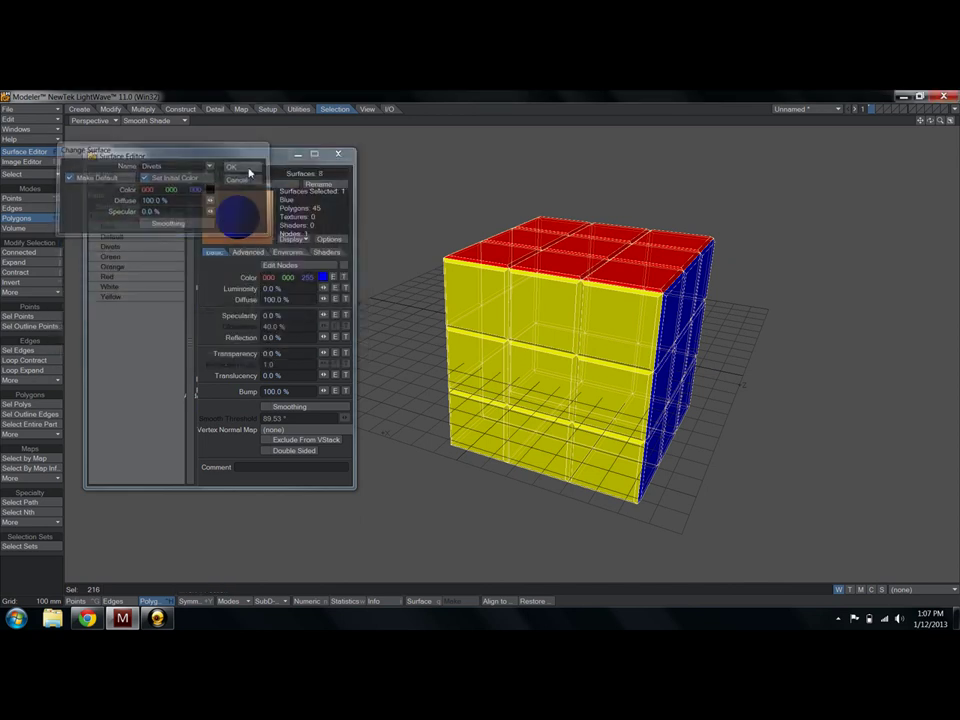
{"action": "left_click", "coordinate": [240, 167]}
- Clear the selection and examine the cube's coloured tiles and black grooves close up and from another side
{"action": "left_click_drag", "start_coordinate": [633, 337], "coordinate": [549, 366], "text": "alt"}
{"action": "scroll", "coordinate": [583, 336], "scroll_direction": "up", "scroll_amount": 3}
{"action": "scroll", "coordinate": [583, 336], "scroll_direction": "down", "scroll_amount": 5}
{"action": "scroll", "coordinate": [555, 326], "scroll_direction": "up", "scroll_amount": 2}
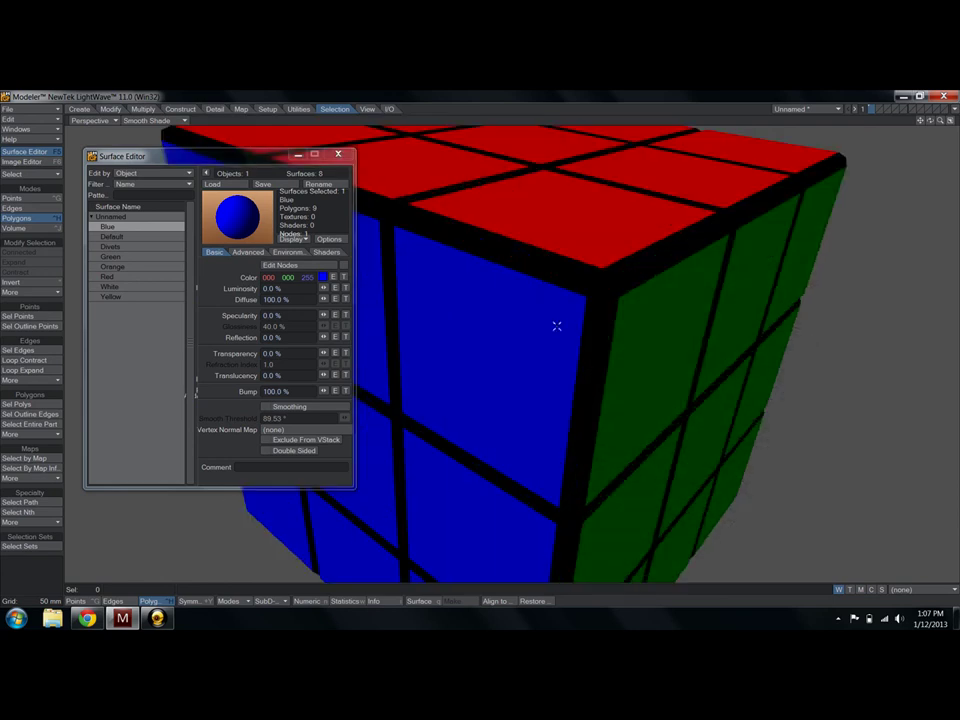
{"action": "scroll", "coordinate": [568, 330], "scroll_direction": "down", "scroll_amount": 4}
{"action": "left_click_drag", "start_coordinate": [604, 326], "coordinate": [581, 317], "text": "alt"}
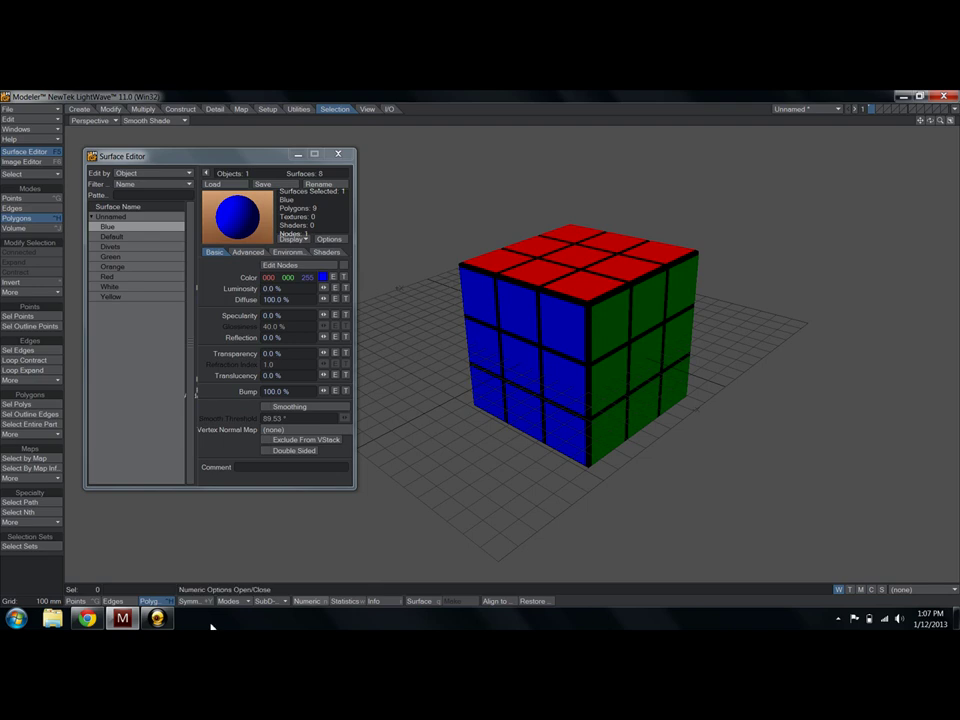
{"action": "left_click", "coordinate": [168, 620]}
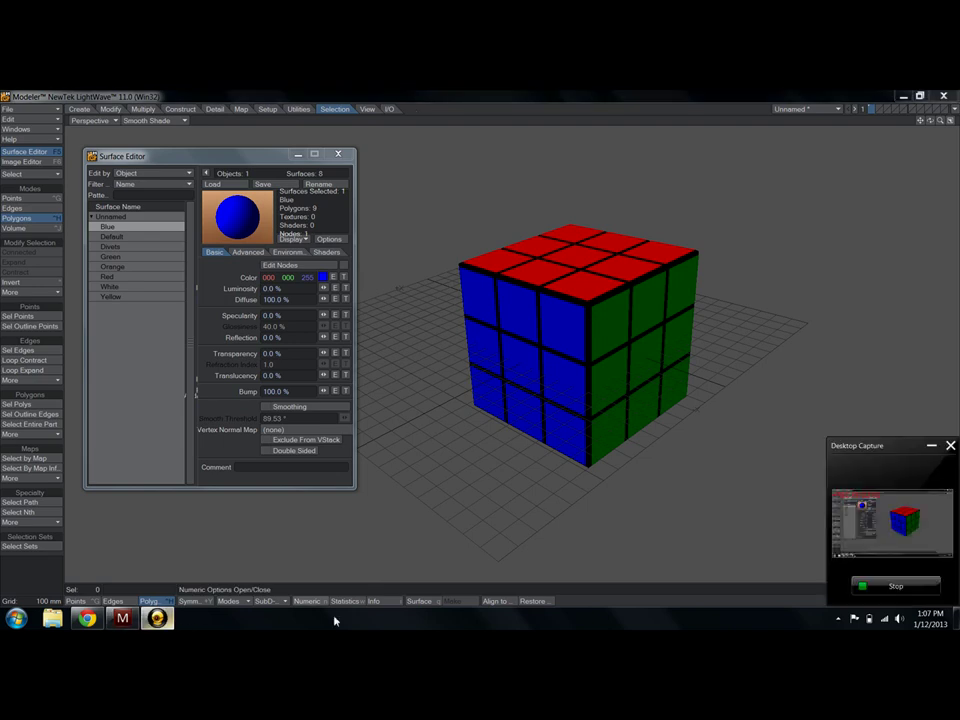